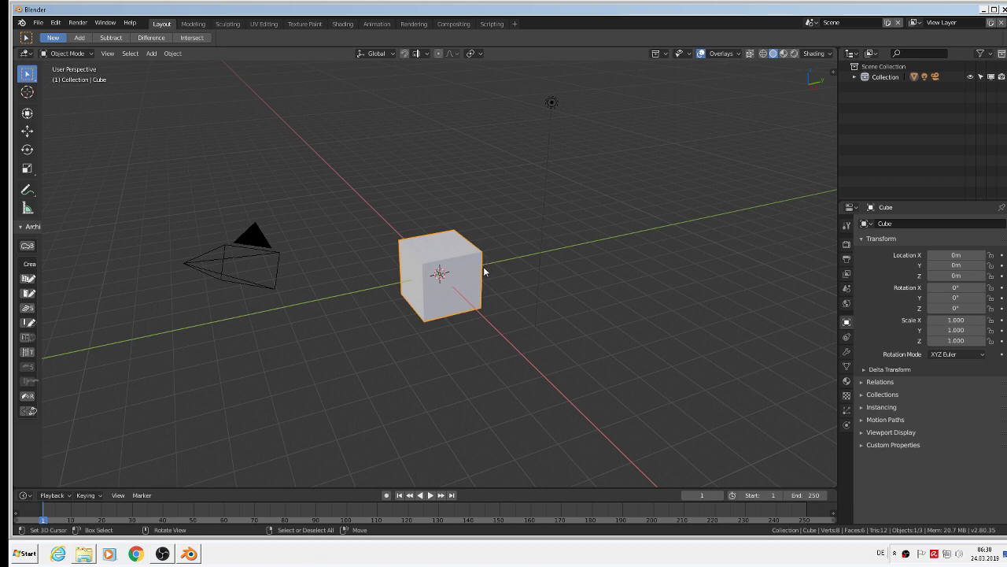
- Switch to orthographic projection and scale the default cube into a wall slab, about 0.33 along Y and about 3.1 along X
key("KP_1")
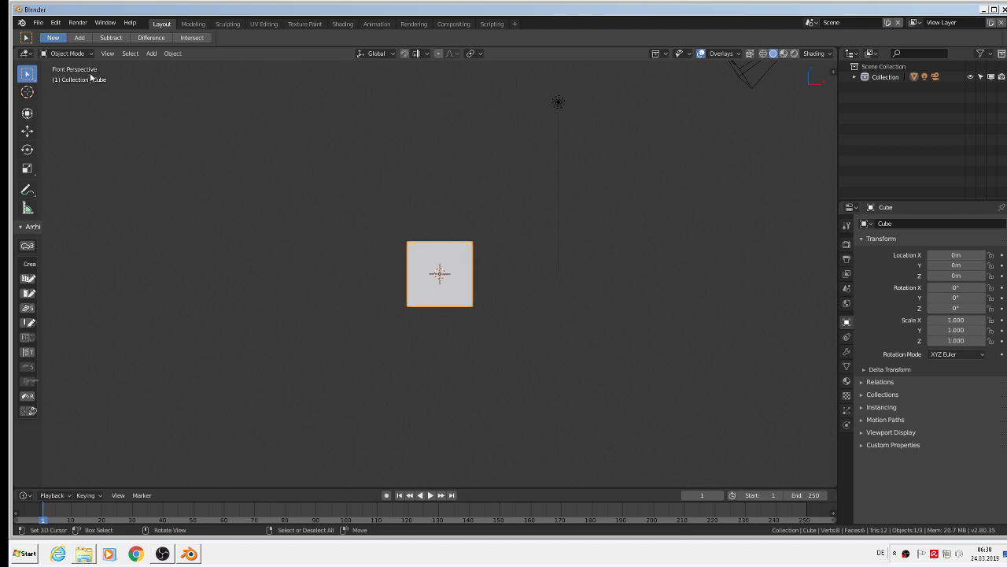
key("KP_5")
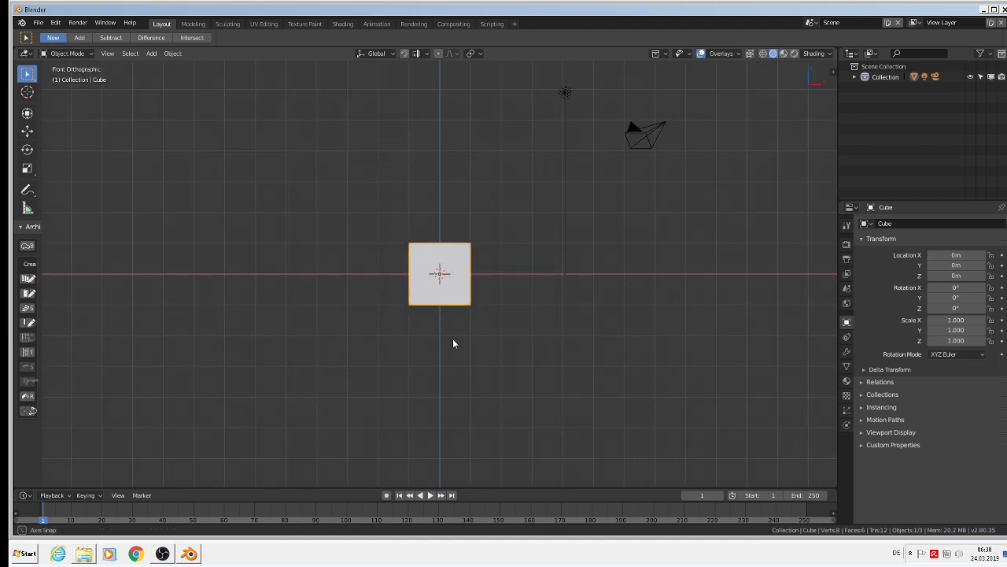
middle_click_drag(452, 339, 492, 358)
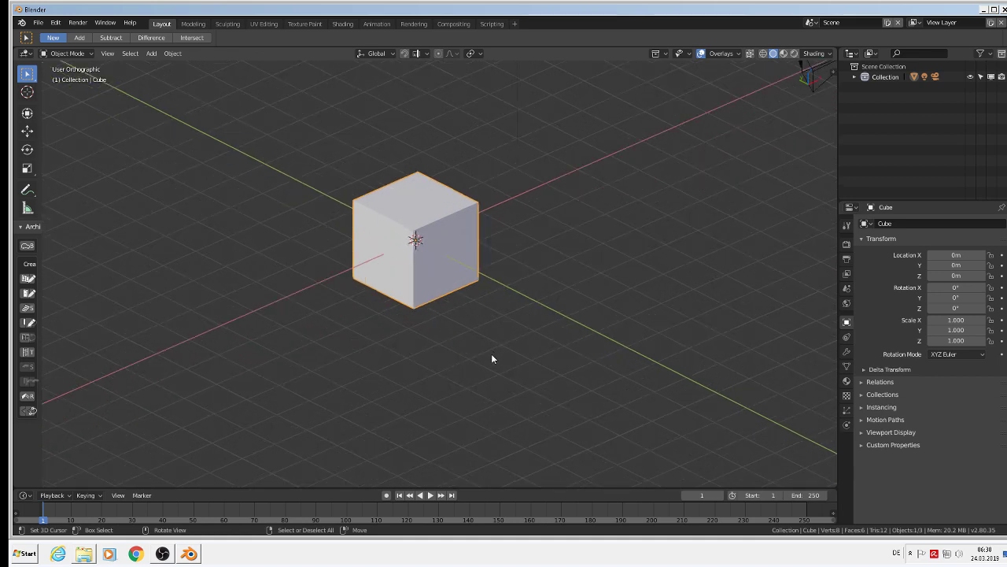
key("s")
key("y")
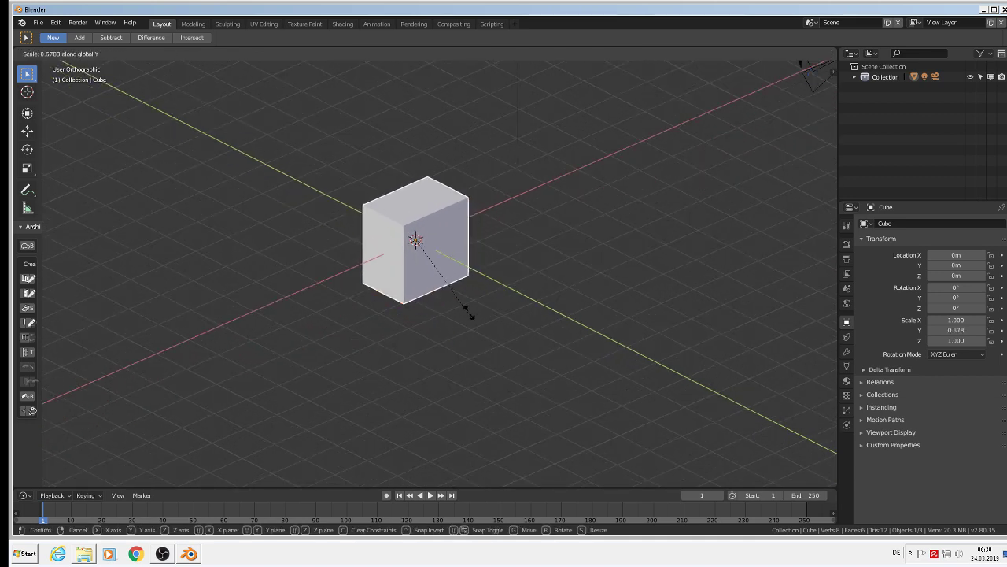
left_click(439, 276)
key("s")
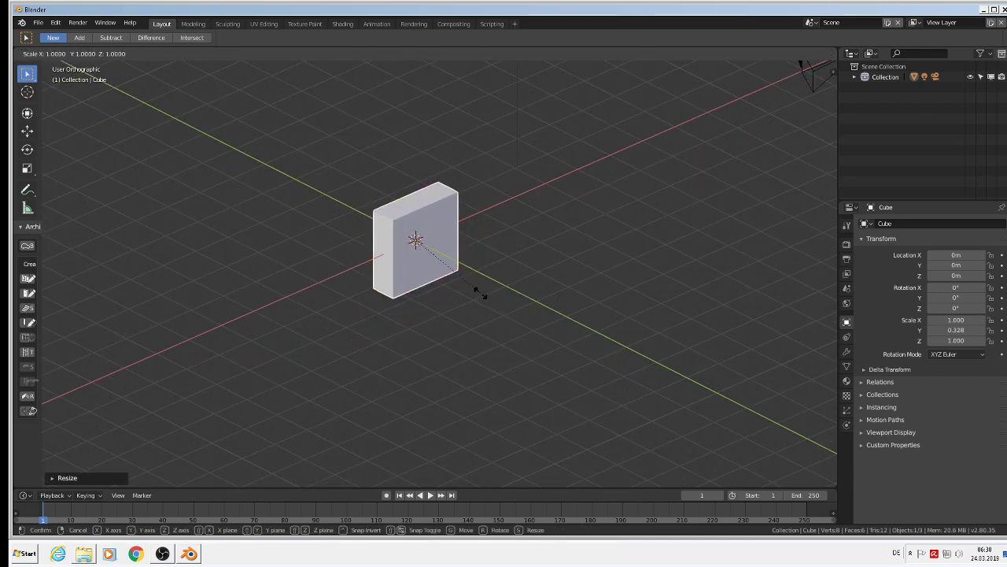
key("x")
left_click(675, 255)
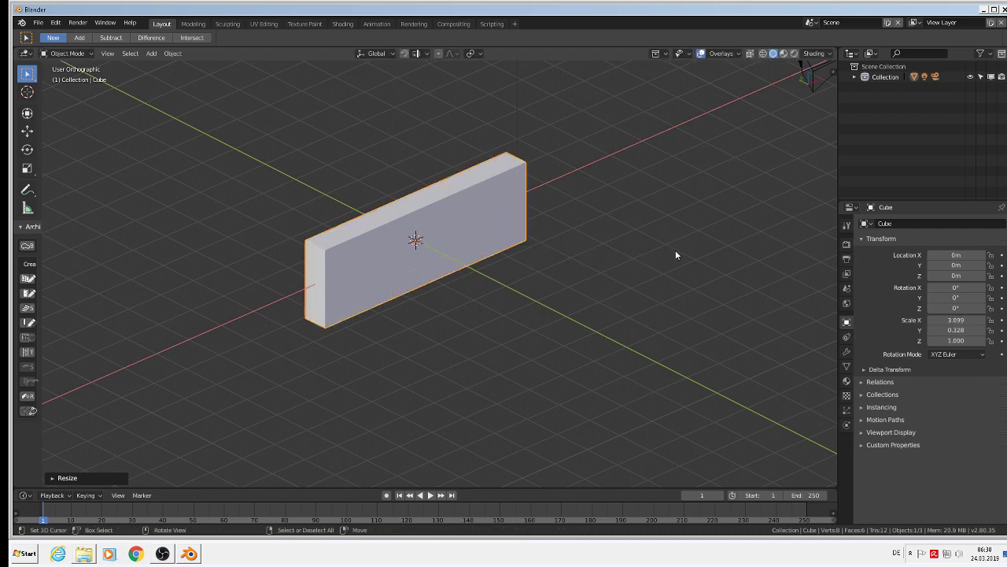
mouse_move(481, 346)
middle_mouse_down()
mouse_move(425, 322)
mouse_move(360, 326)
mouse_move(504, 348)
mouse_move(472, 332)
middle_mouse_up()
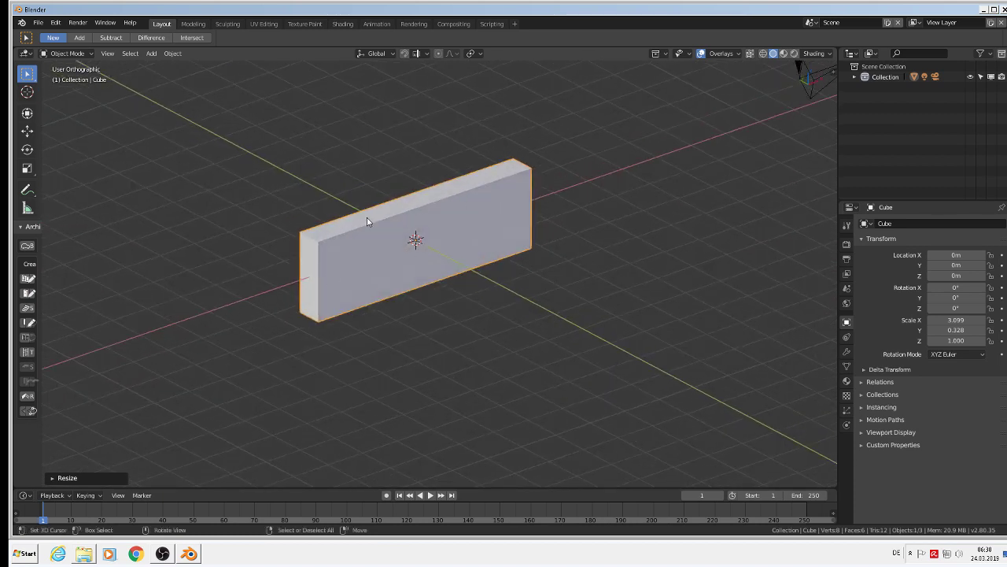
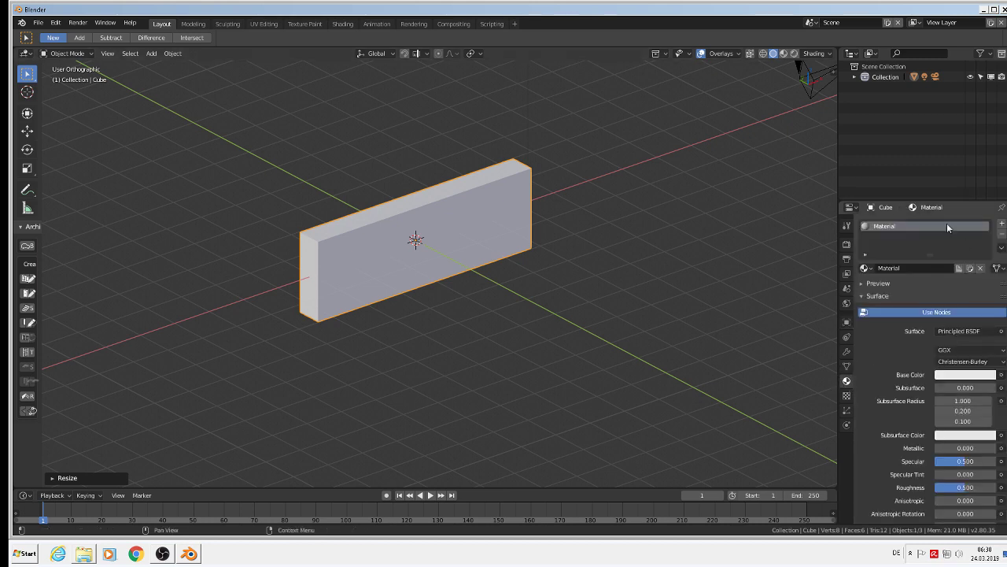
- Rename the cube's material as wall
left_click(900, 268)
type("a")
type("all")
key("Return")
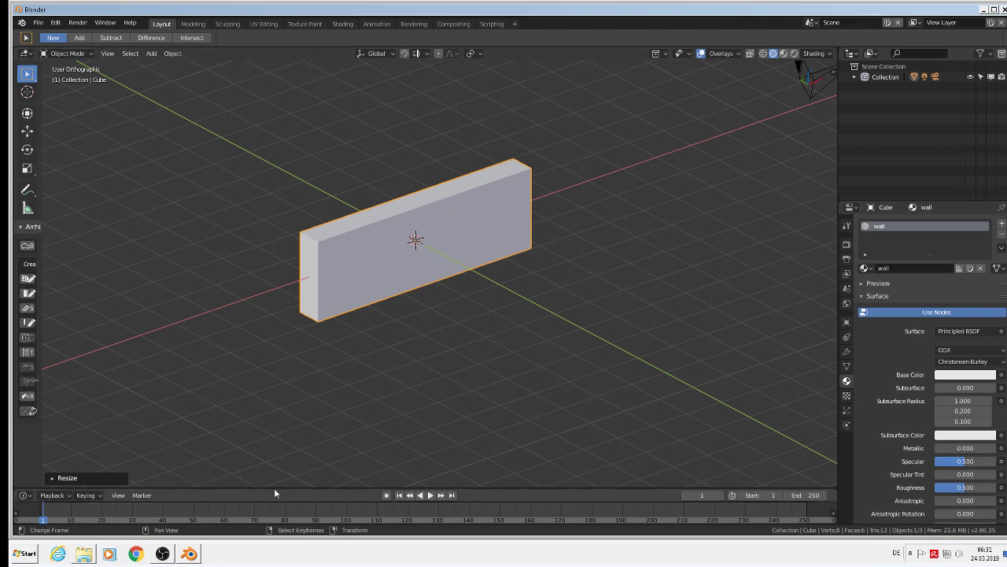
- Enlarge the timeline area to nearly half the window's height and turn it into a Shader Editor
left_click_drag(274, 489, 279, 382)
left_click(25, 393)
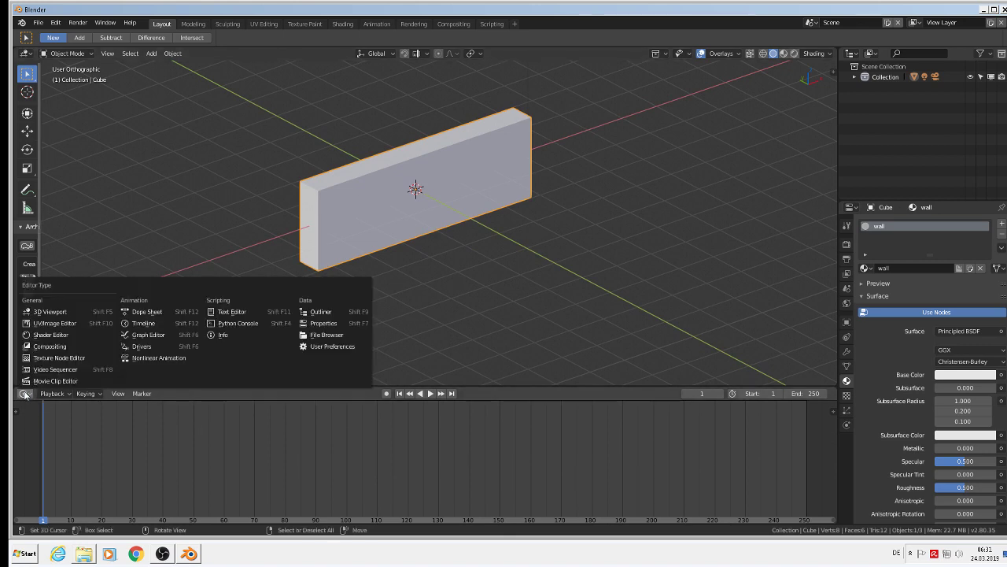
left_click(45, 336)
scroll(403, 496, "up", 3)
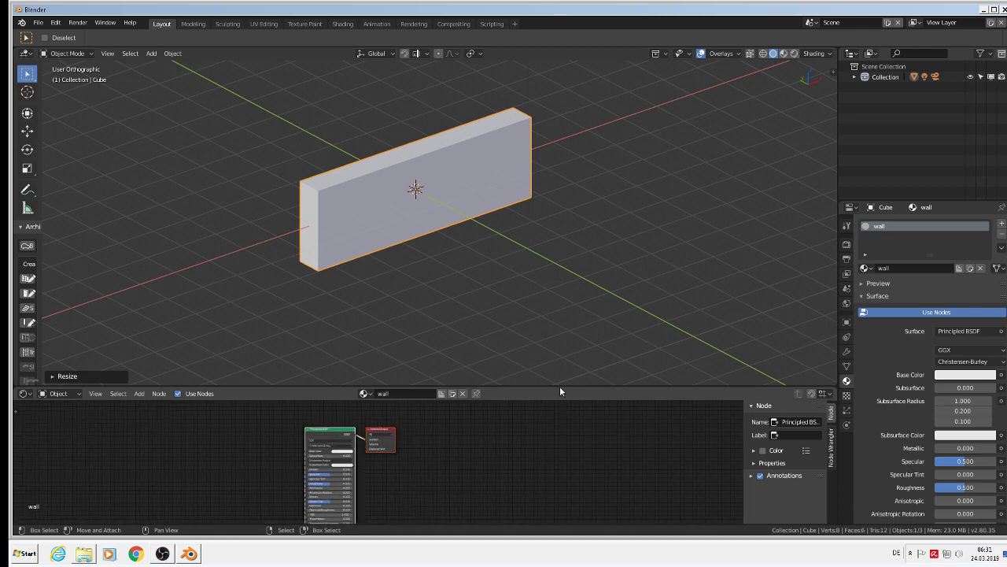
left_click_drag(559, 385, 576, 339)
middle_click_drag(563, 247, 585, 202)
- Add an Image Texture node beside the input side of the Principled BSDF in the wall material
middle_click_drag(424, 461, 560, 470)
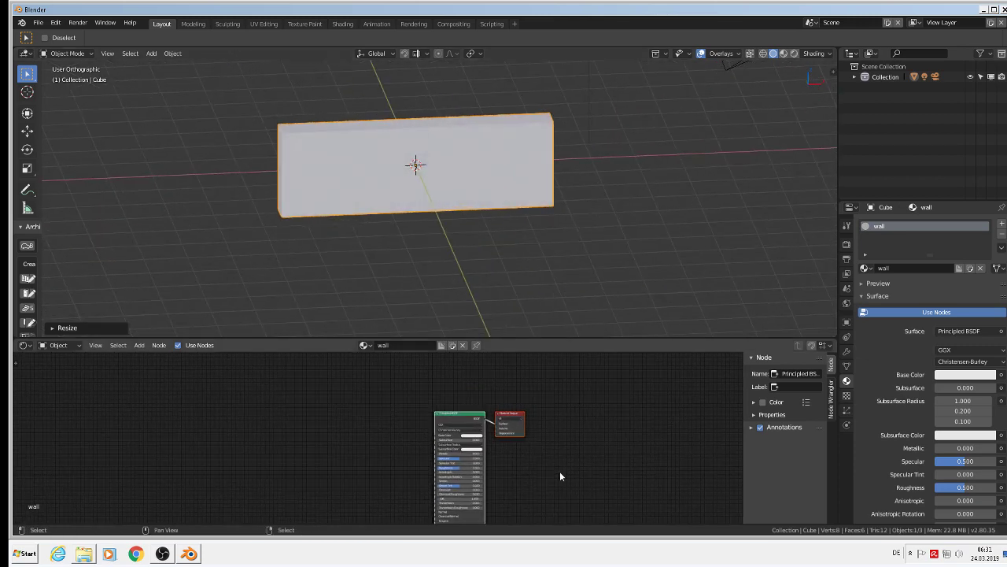
scroll(525, 475, "up", 1)
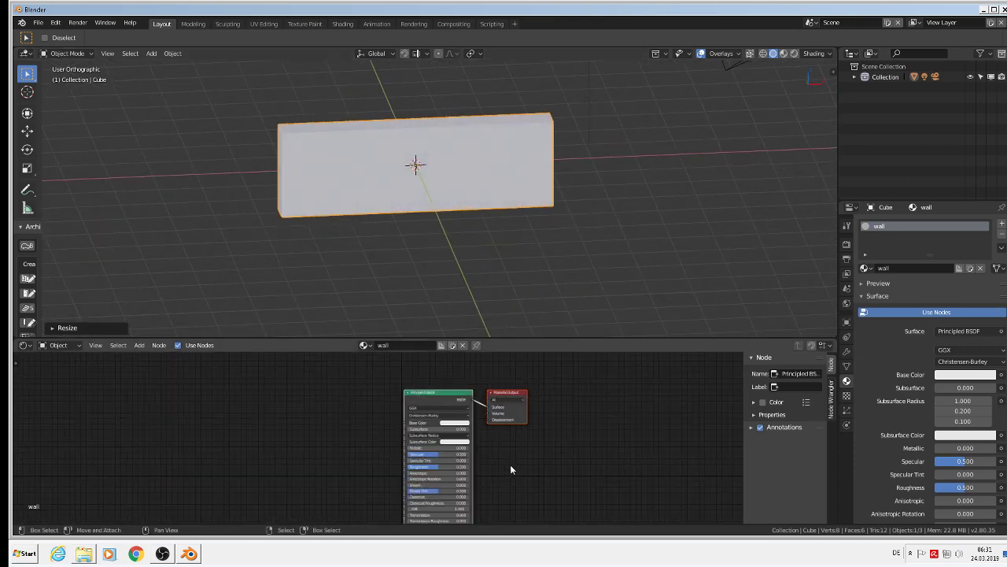
scroll(567, 477, "left", 3, "ctrl")
scroll(573, 499, "up", 1)
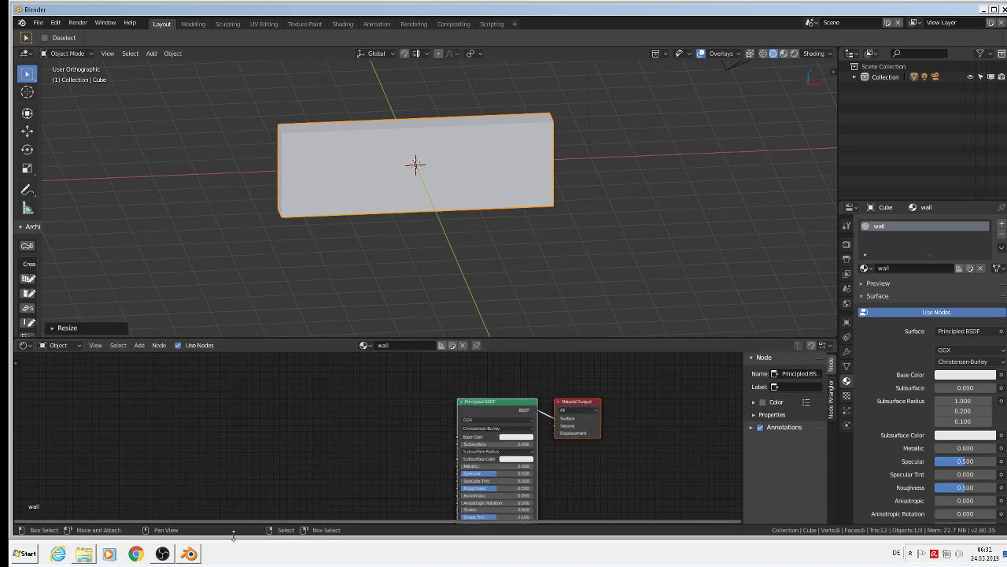
left_click(139, 345)
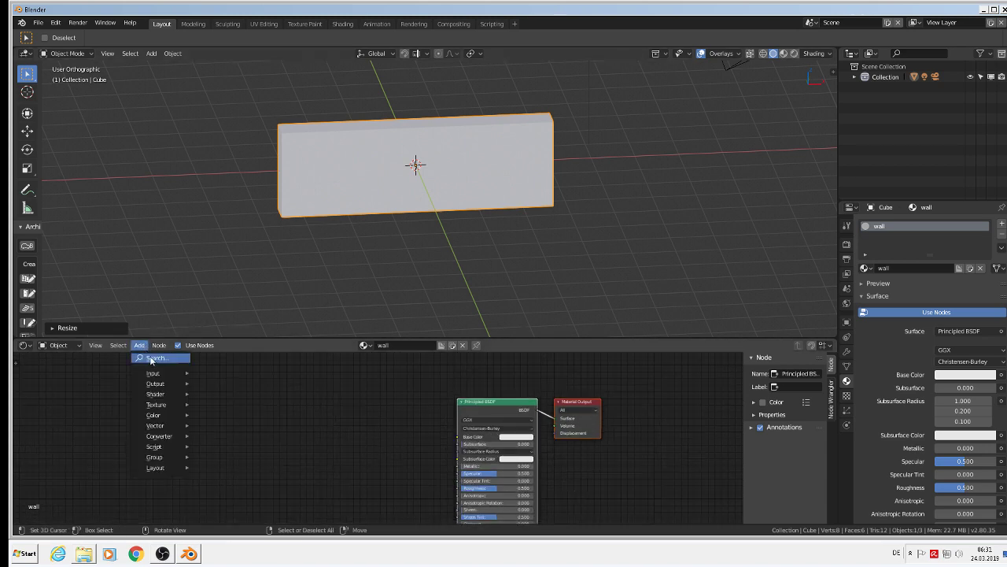
mouse_move(163, 406)
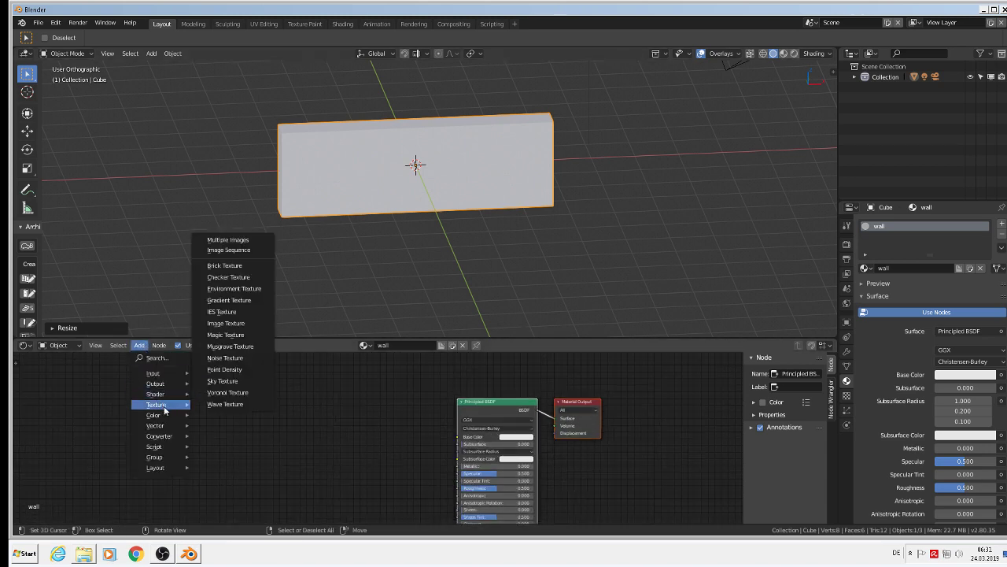
left_click(227, 323)
left_click(338, 412)
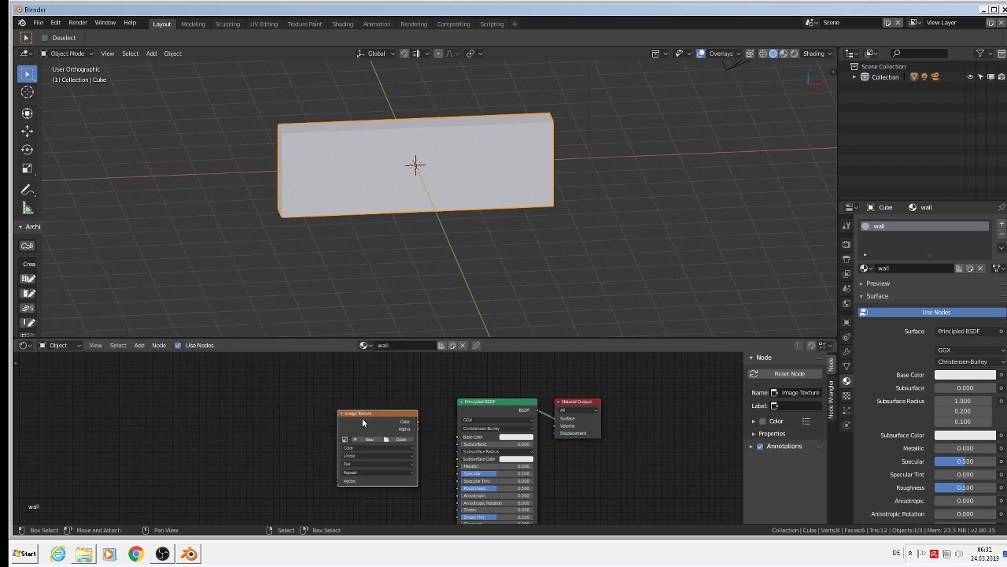
- Move the Image Texture node farther from the Principled BSDF and place a duplicate of it directly above
scroll(377, 456, "down", 3)
middle_click_drag(387, 457, 324, 470)
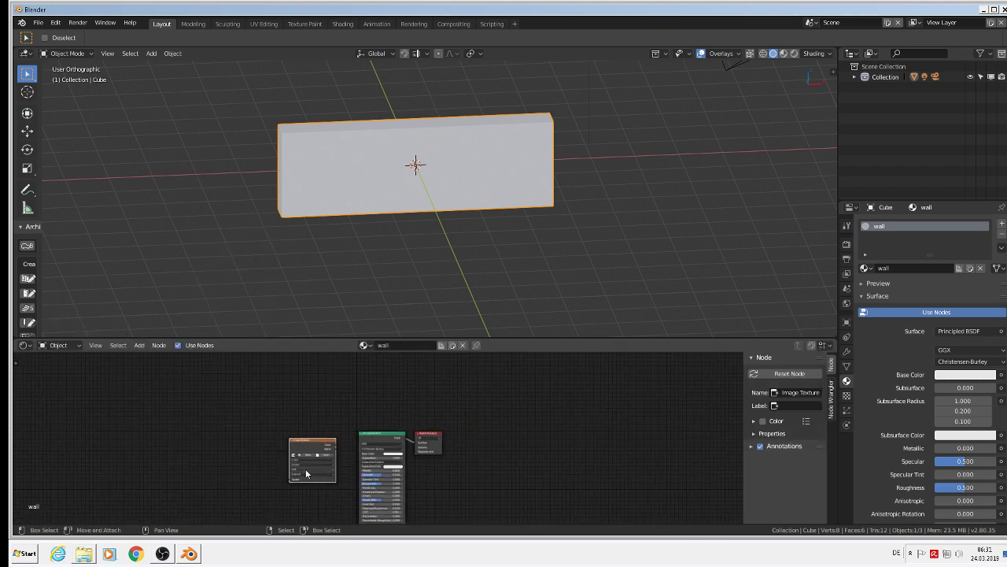
left_click_drag(309, 443, 269, 459)
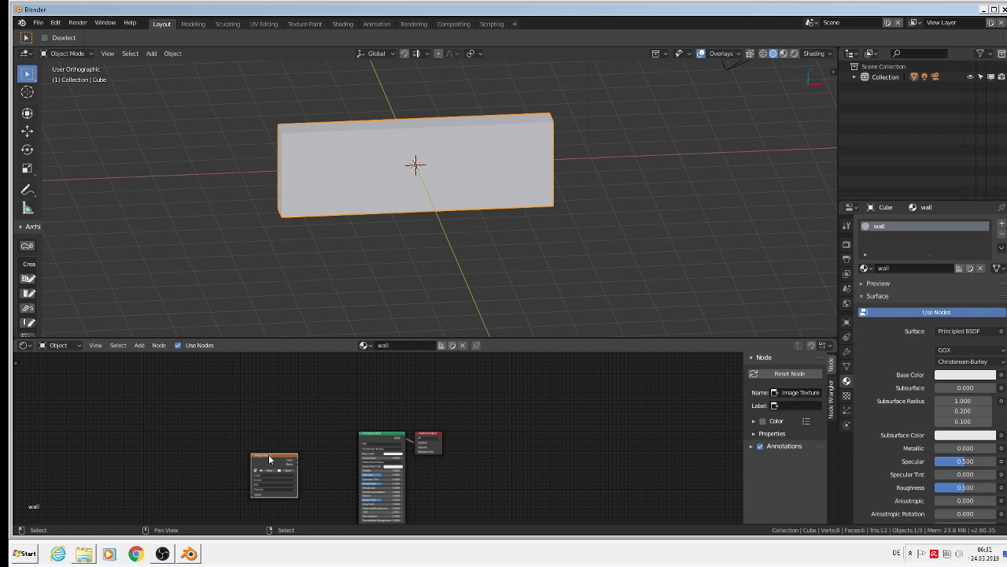
key("shift+d")
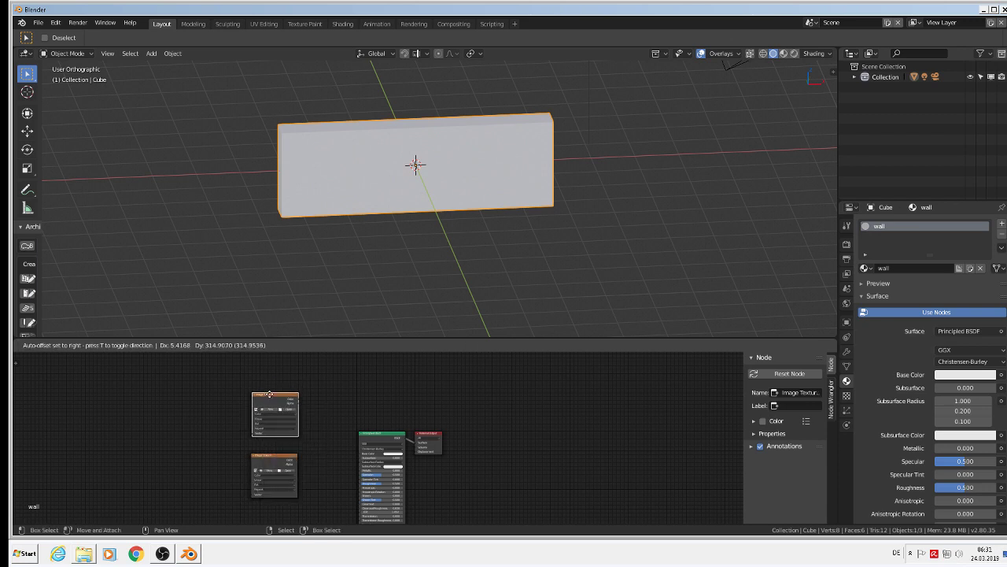
left_click(270, 396)
- Spread out the Material Output and Principled BSDF nodes, and place a duplicate Principled BSDF above the original
left_click_drag(429, 438, 522, 428)
left_click_drag(385, 432, 410, 486)
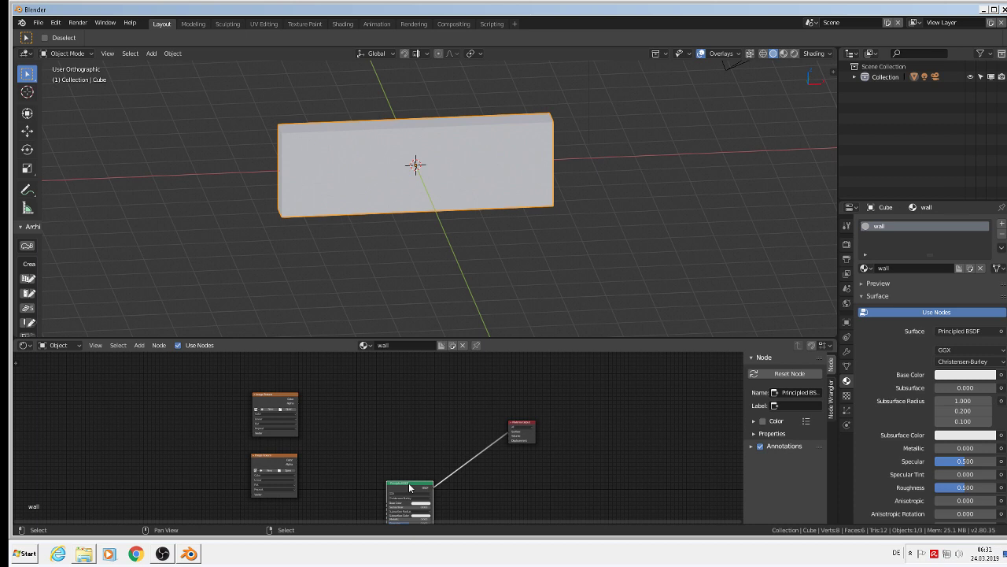
key("shift+d")
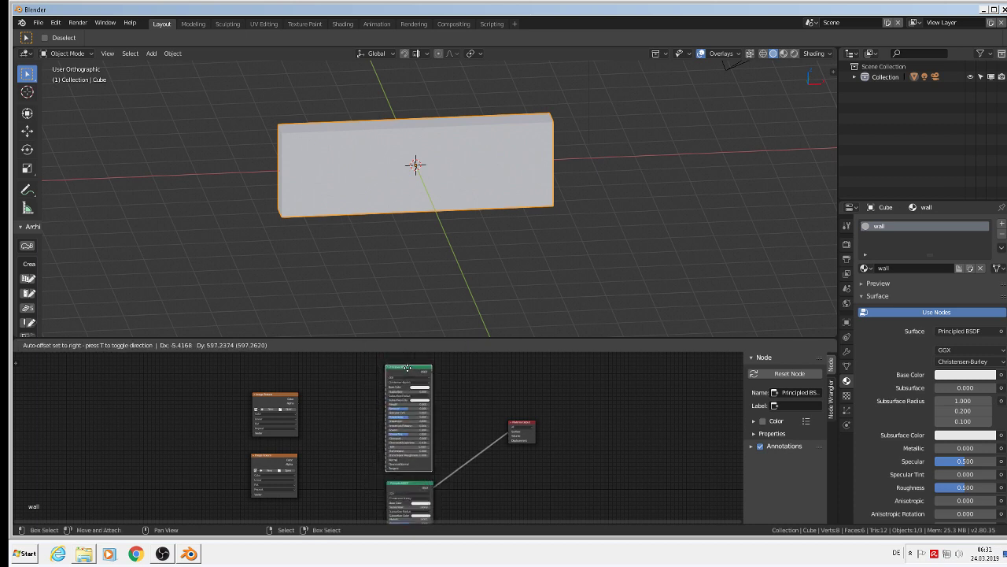
left_click(408, 368)
- Move the upper Image Texture next to the upper Principled BSDF and link its Color output to Base Color
scroll(370, 391, "up", 2)
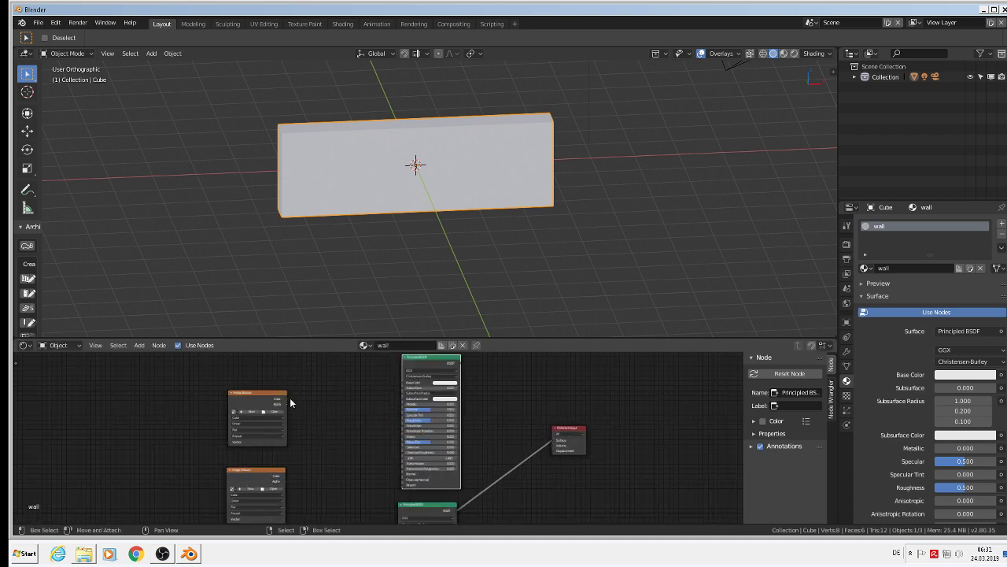
scroll(291, 403, "up", 3)
left_click_drag(231, 473, 465, 439)
scroll(465, 439, "down", 3)
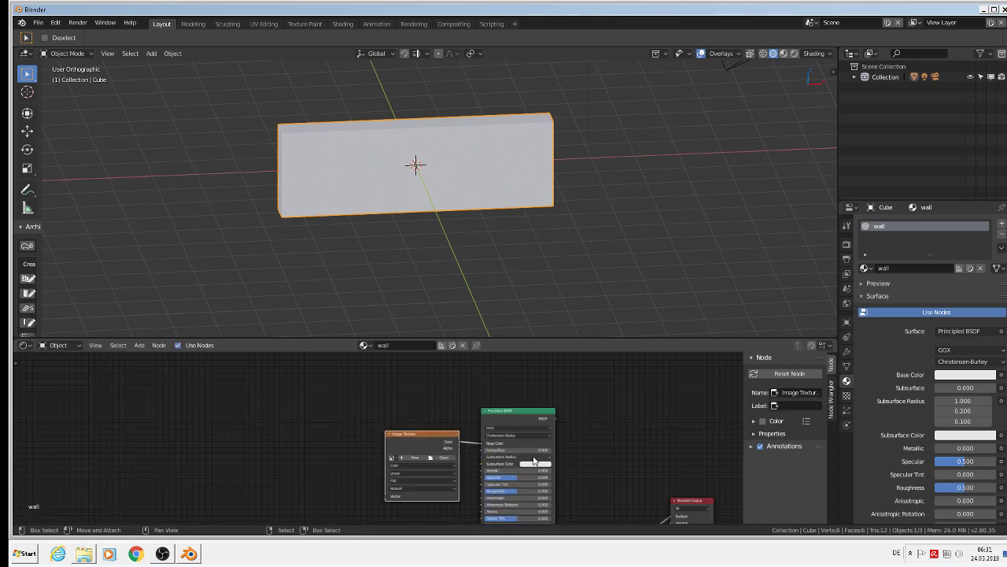
- Move the lower Image Texture next to the lower Principled BSDF and link its Color output to Base Color
middle_click_drag(441, 503, 312, 458)
left_click_drag(222, 451, 316, 484)
middle_click_drag(356, 491, 306, 410)
scroll(306, 410, "up", 3)
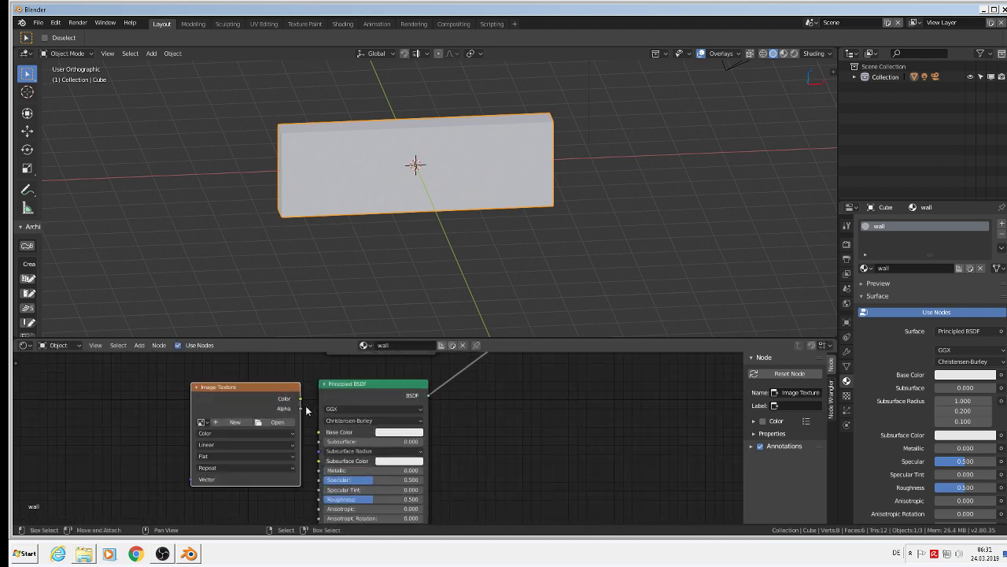
scroll(307, 410, "up", 2)
left_click_drag(300, 398, 269, 433)
scroll(269, 434, "down", 5)
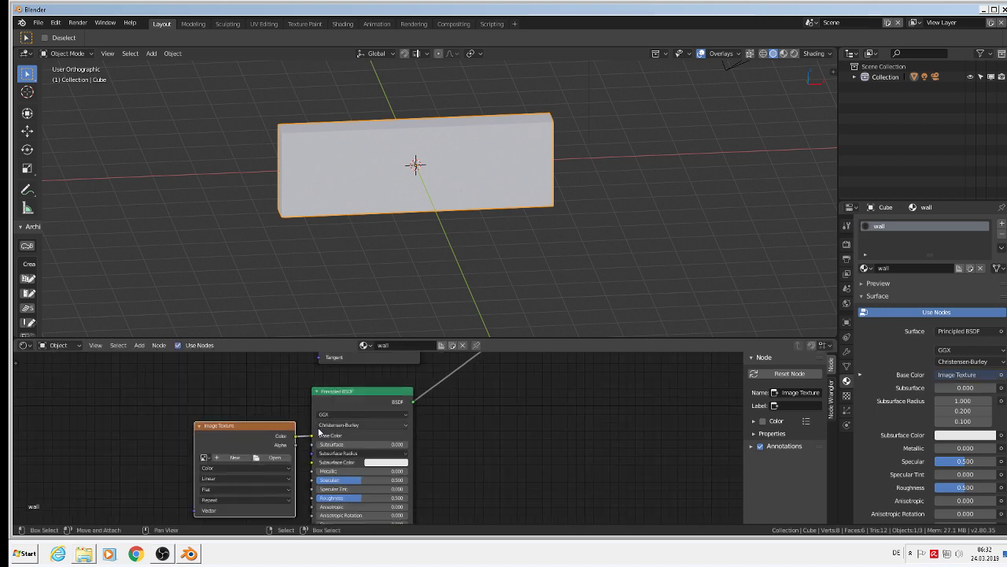
- Load BrickMessy0200_15_S.jpg from the mauern folder into the upper Image Texture node, browsing the files as thumbnails
middle_click_drag(373, 411, 443, 489)
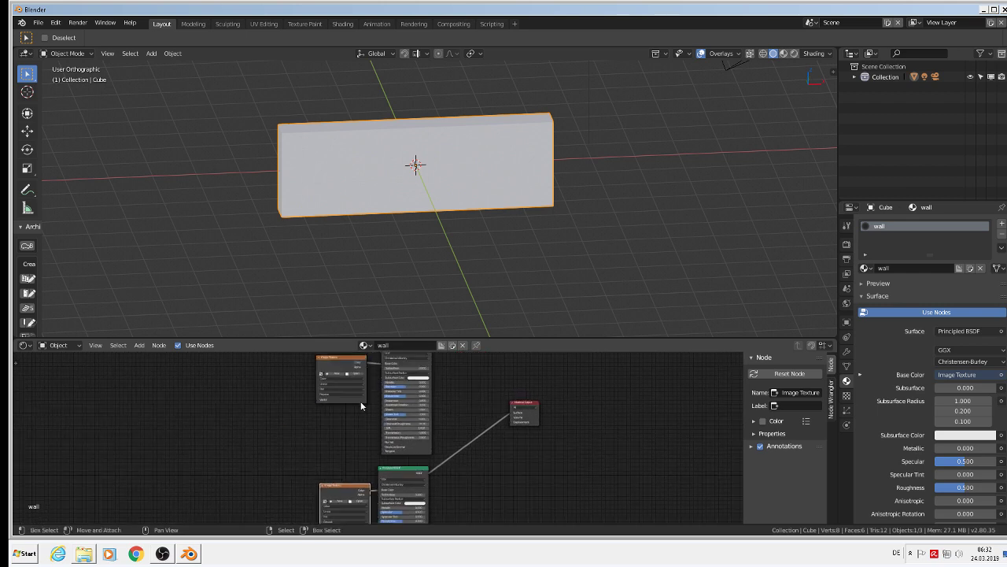
scroll(391, 447, "up", 4)
scroll(365, 450, "up", 1)
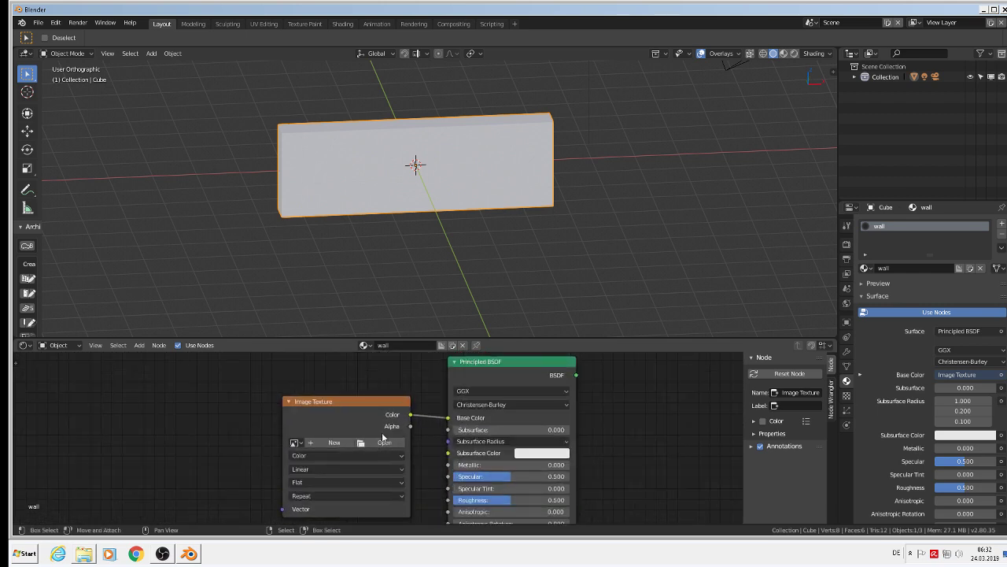
left_click(382, 442)
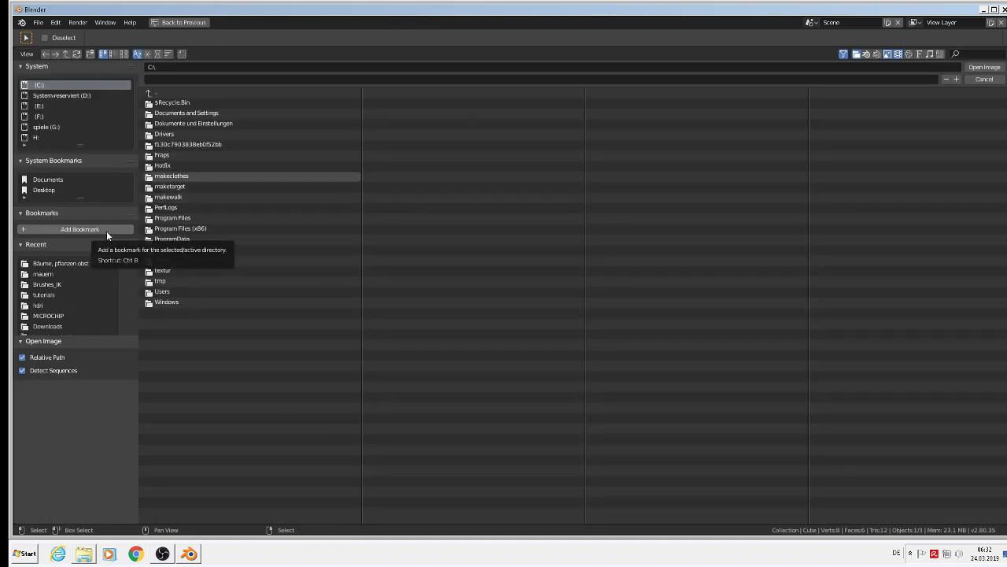
left_click(51, 273)
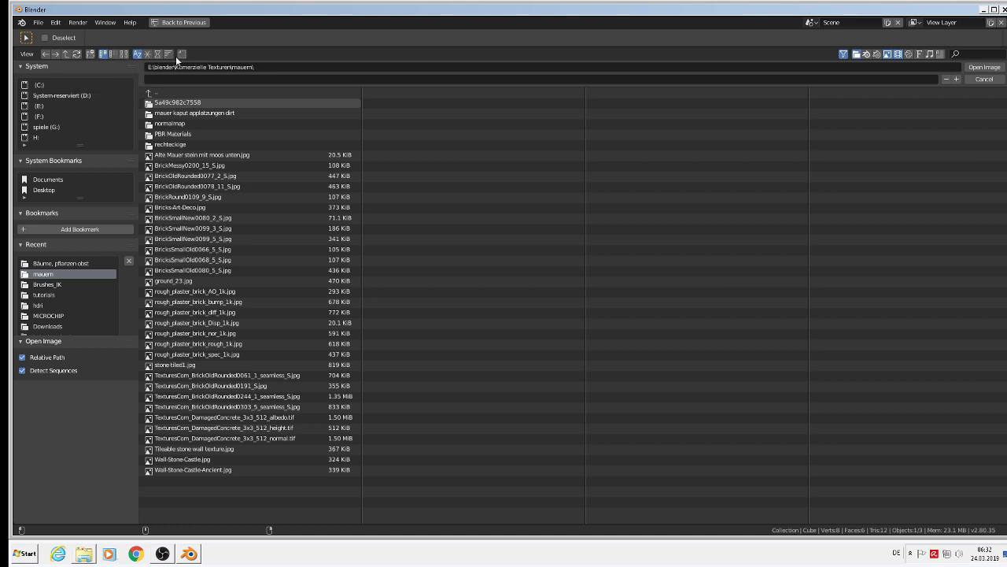
left_click(125, 54)
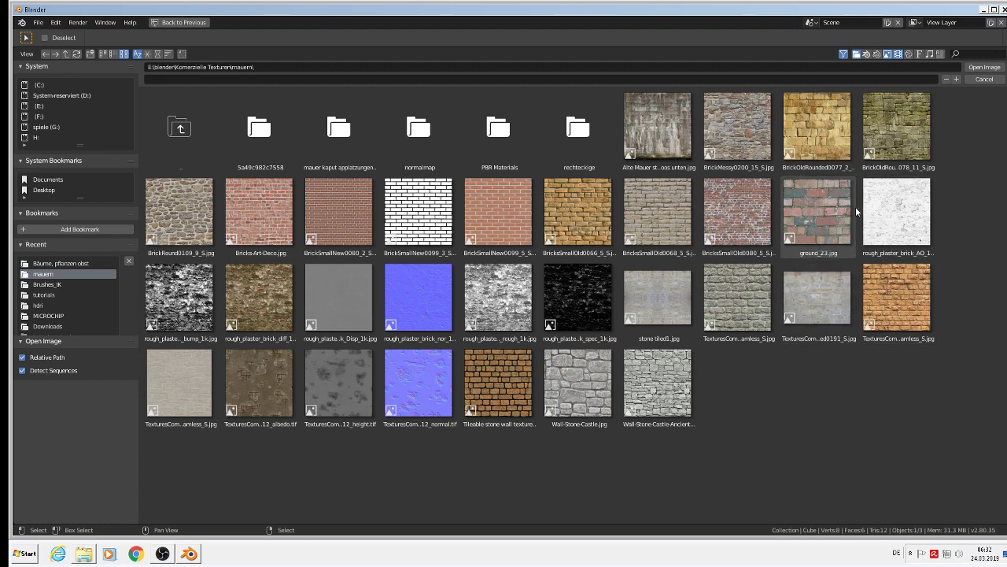
double_click(742, 132)
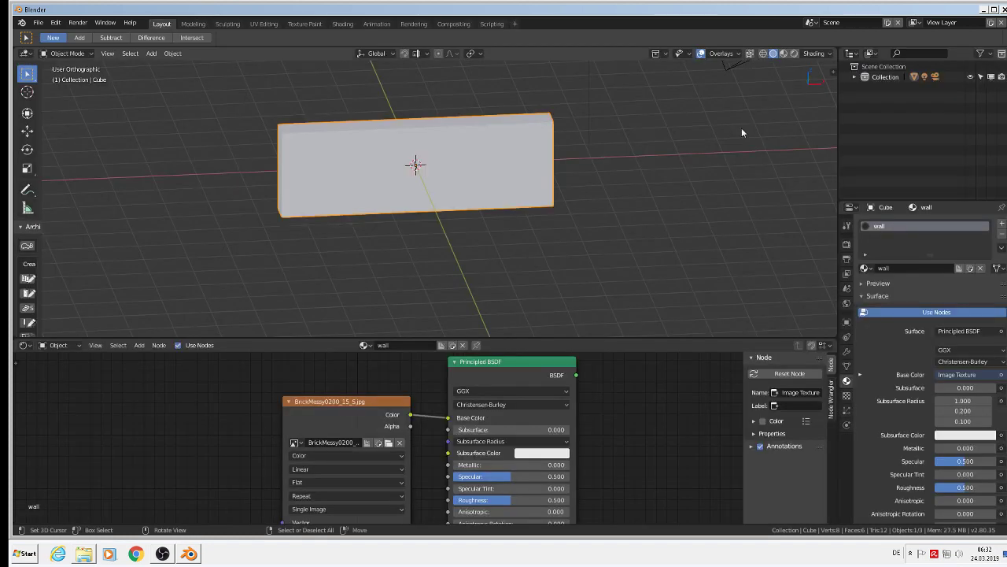
- Move the Material Output node up beside the upper Principled BSDF
scroll(650, 422, "down", 3)
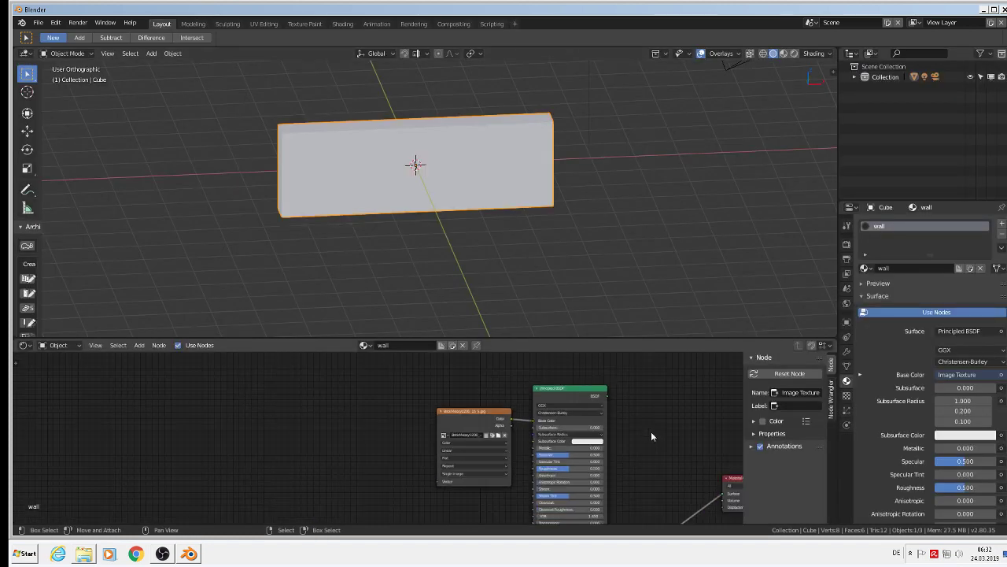
middle_click_drag(661, 432, 534, 422)
scroll(534, 422, "up", 2)
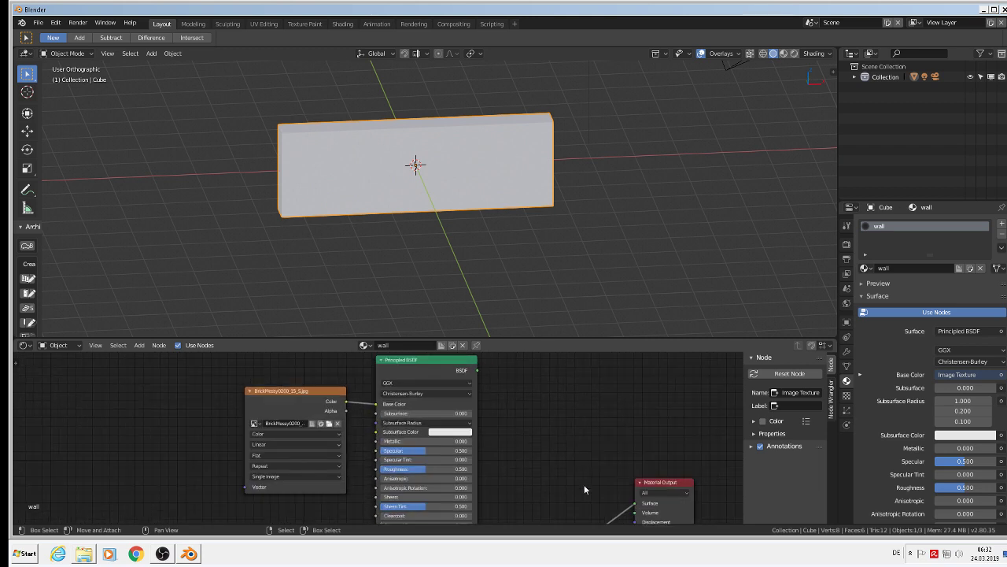
left_click_drag(665, 488, 587, 375)
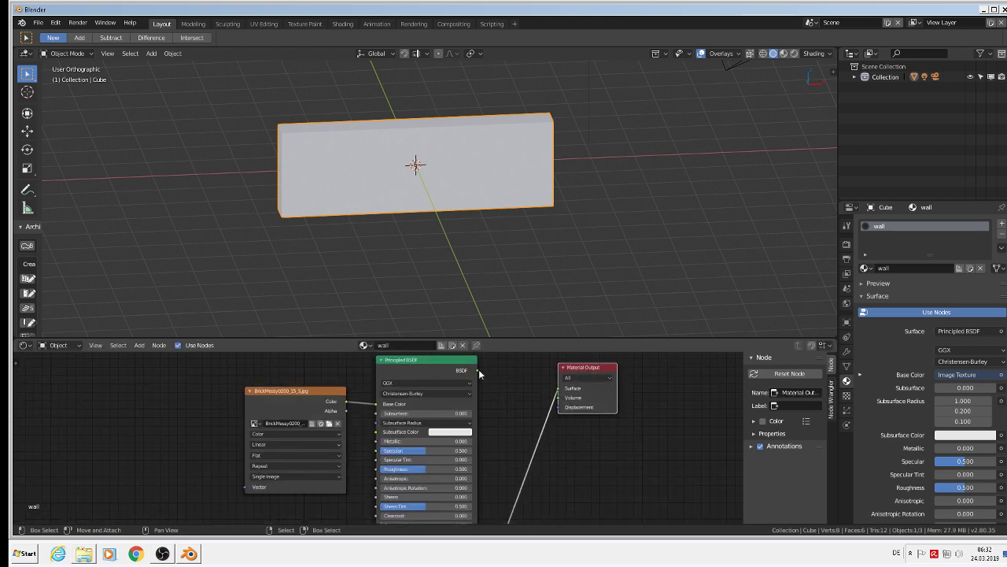
- Link the upper Principled BSDF's BSDF output to the Material Output's Surface input and show the slab with material preview shading
left_click_drag(477, 370, 559, 395)
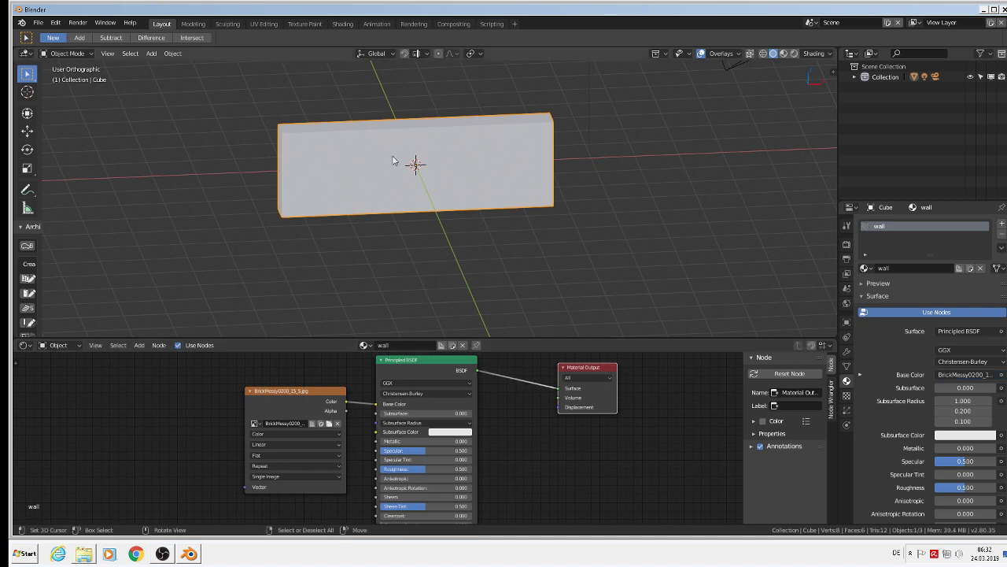
left_click(783, 53)
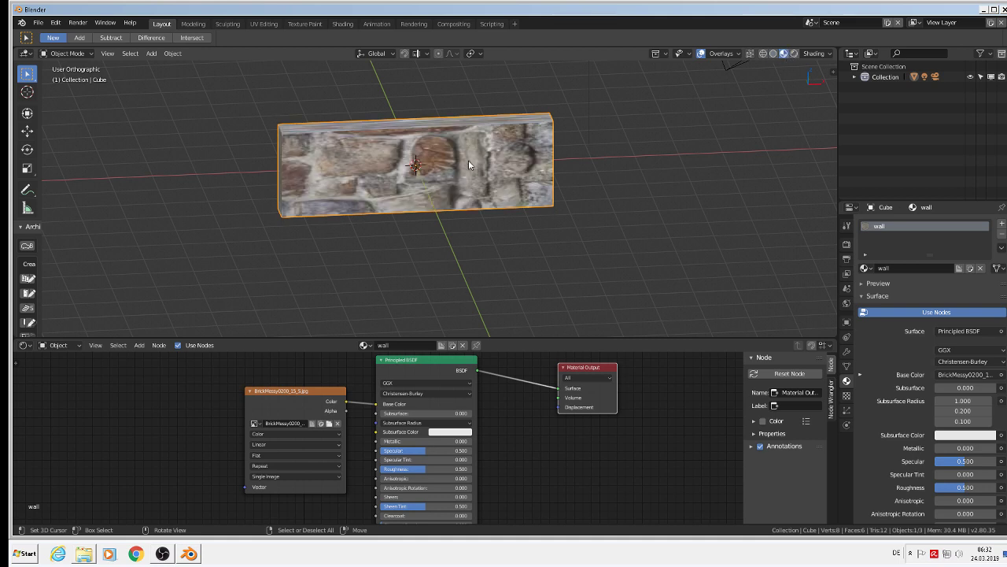
middle_click_drag(625, 284, 592, 277)
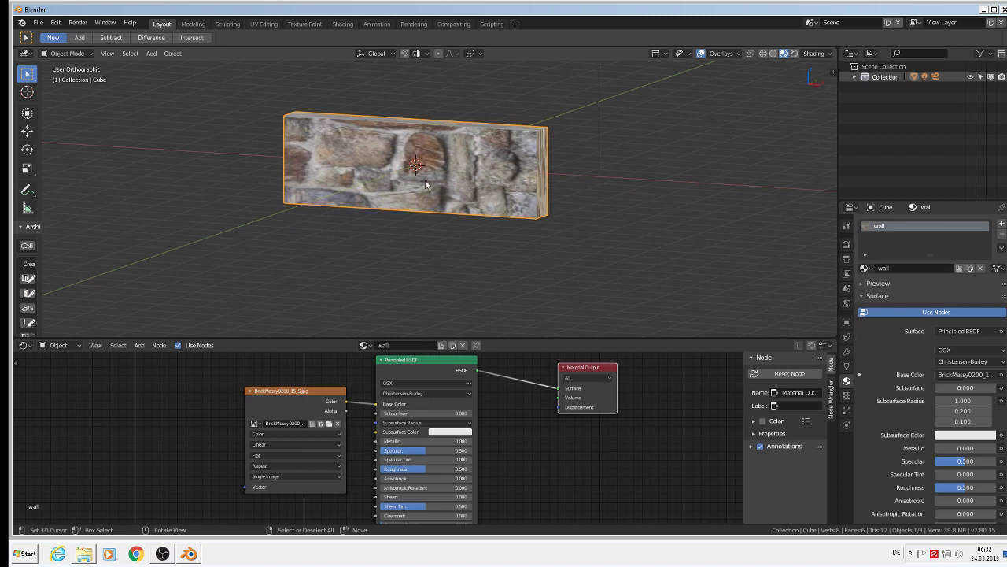
mouse_move(553, 164)
middle_mouse_down()
mouse_move(427, 196)
mouse_move(385, 176)
mouse_move(482, 195)
mouse_move(536, 170)
middle_mouse_up()
scroll(536, 170, "down", 5)
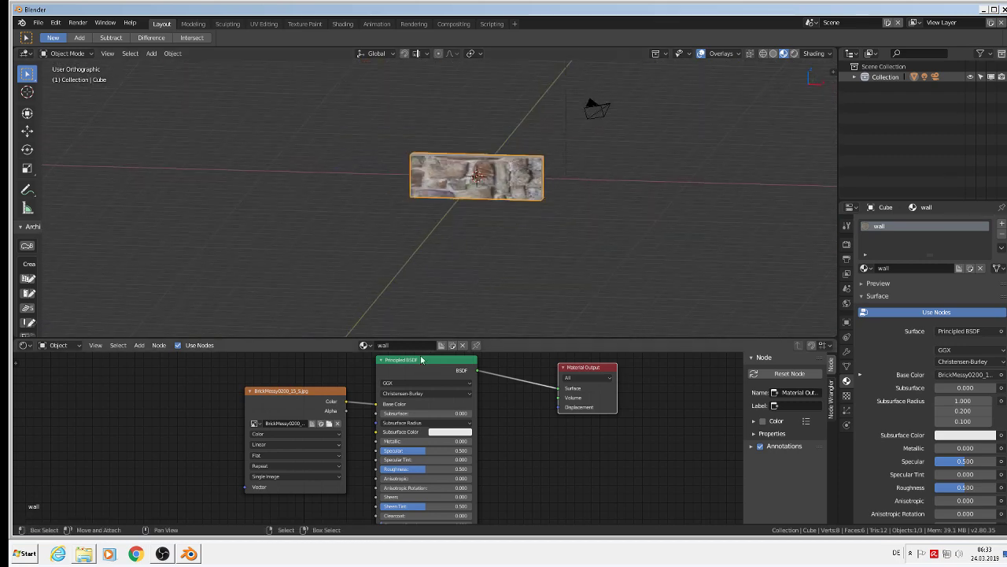
- Add a Texture Coordinate node well before the BrickMessy0200_15_S.jpg Image Texture, leaving space between them
scroll(387, 409, "down", 2)
middle_click_drag(387, 409, 566, 440)
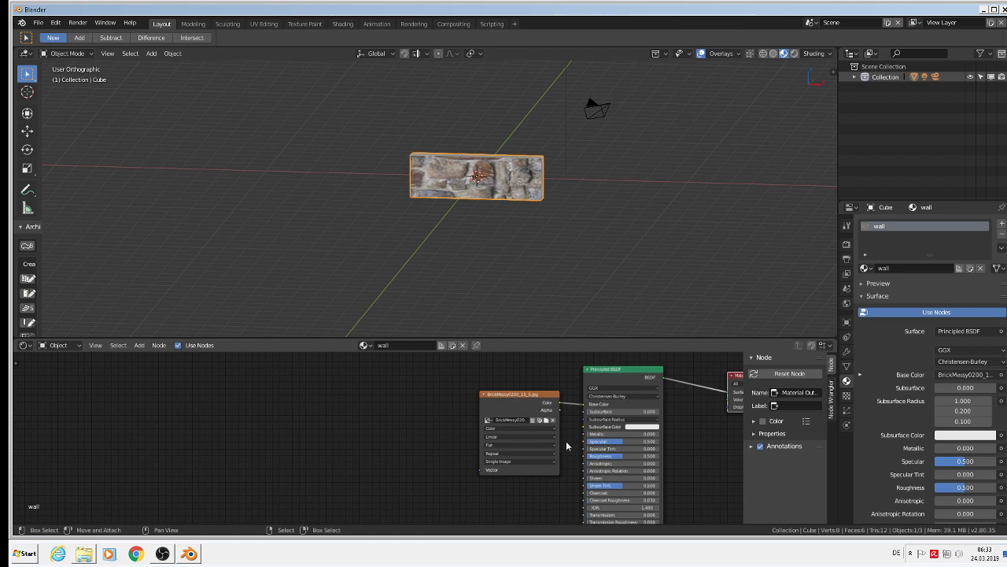
left_click(140, 346)
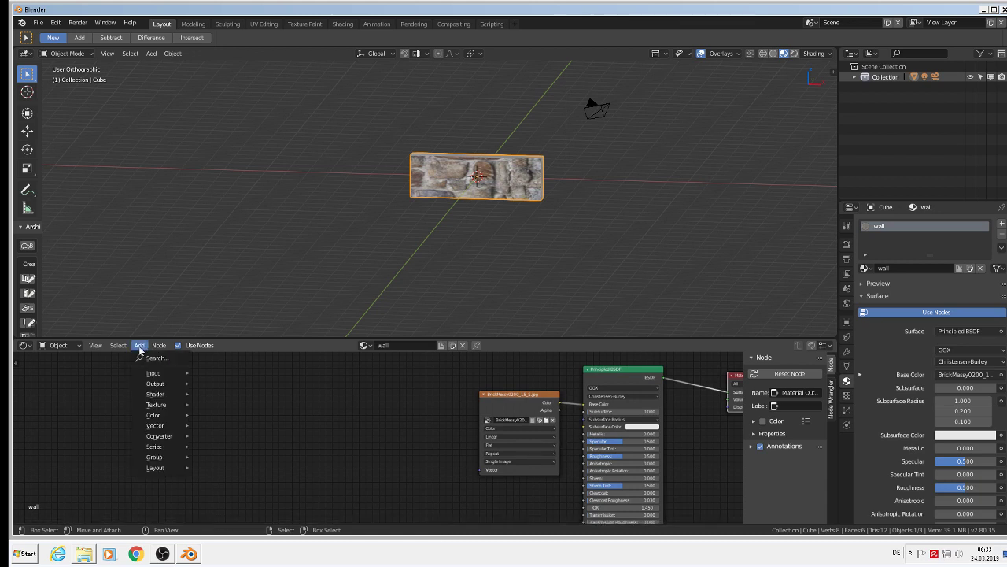
mouse_move(151, 377)
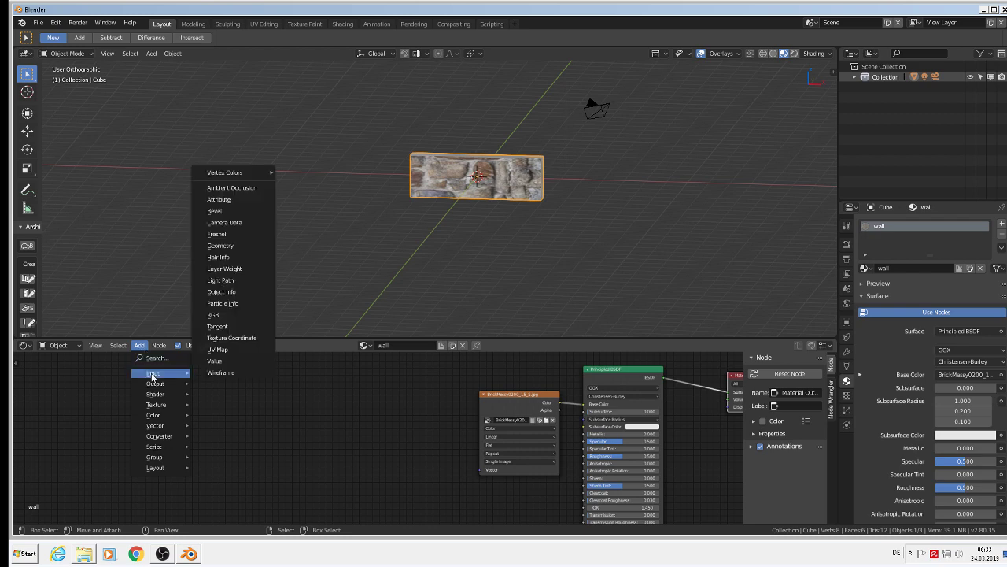
left_click(232, 338)
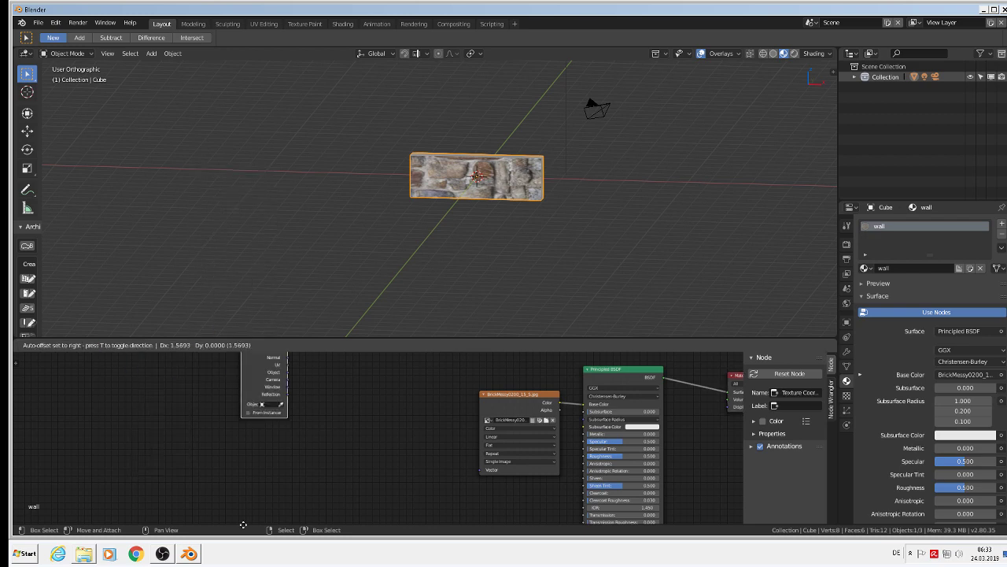
left_click(204, 408)
scroll(251, 437, "up", 3)
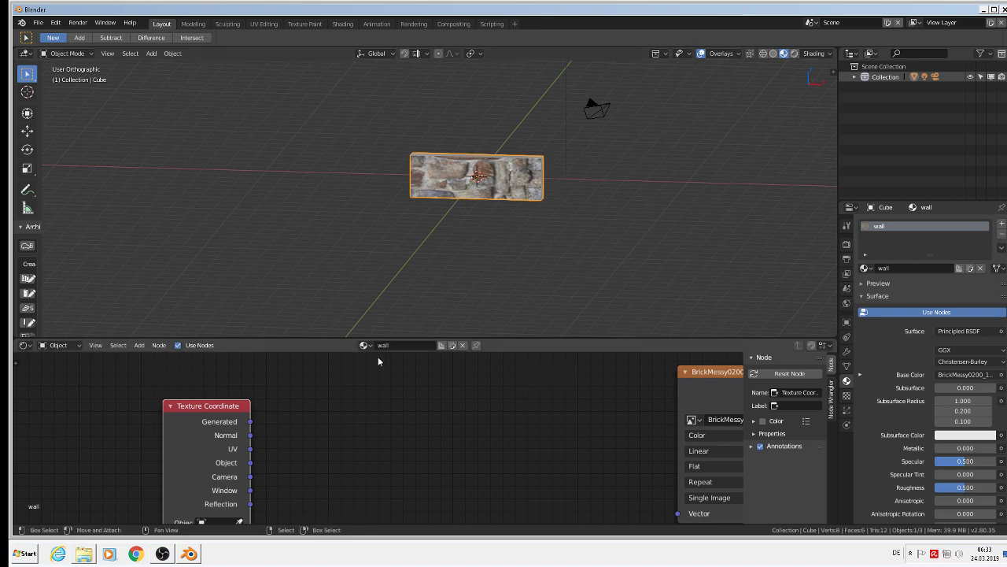
- Add a Mapping node between the Texture Coordinate node and the brick Image Texture
scroll(381, 413, "down", 1)
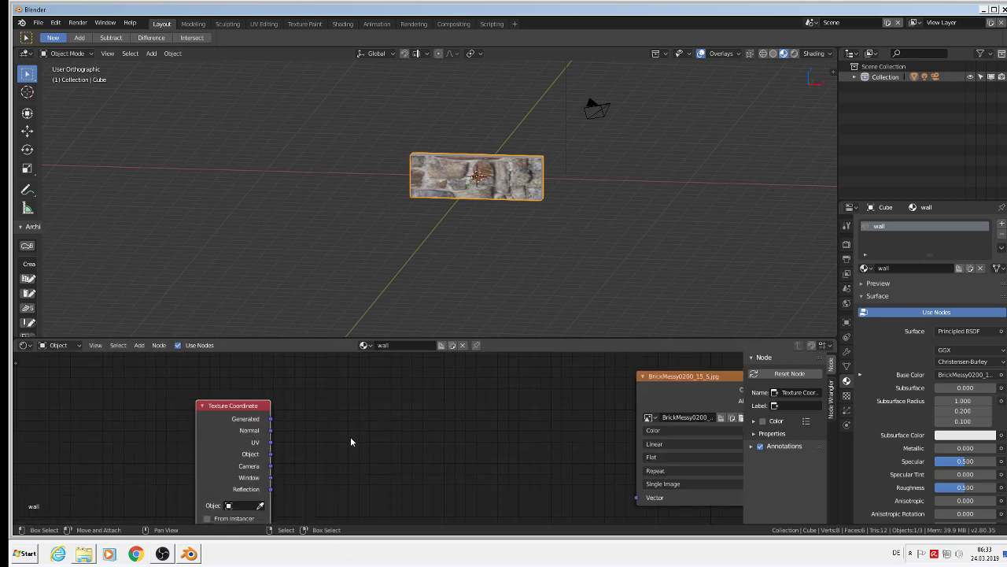
scroll(350, 441, "down", 1)
left_click(139, 344)
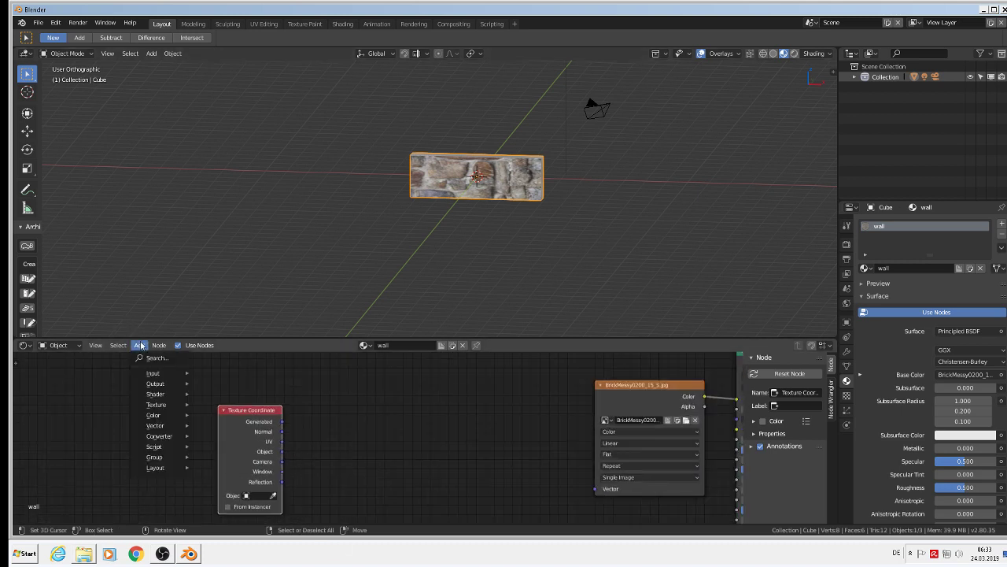
mouse_move(176, 430)
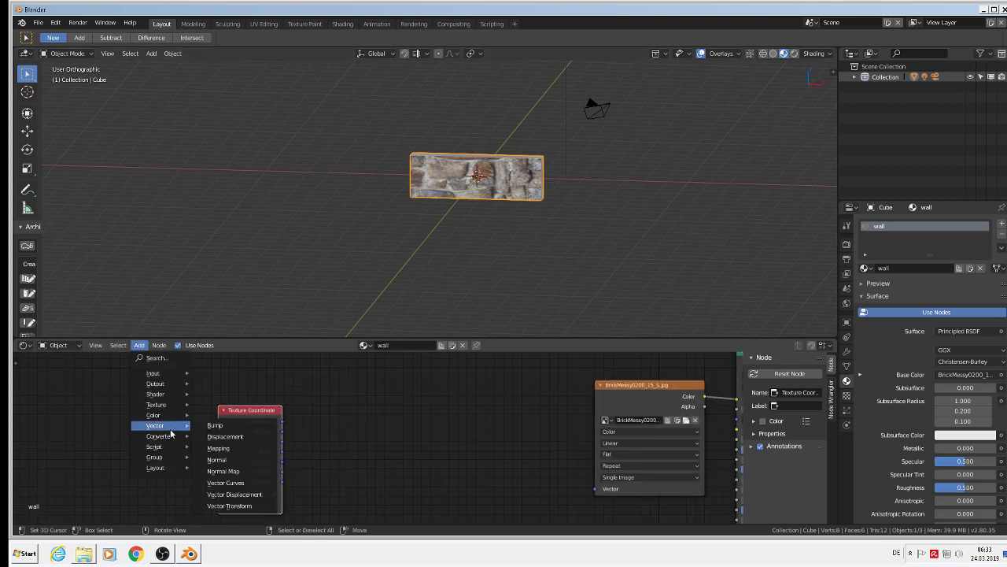
left_click(224, 450)
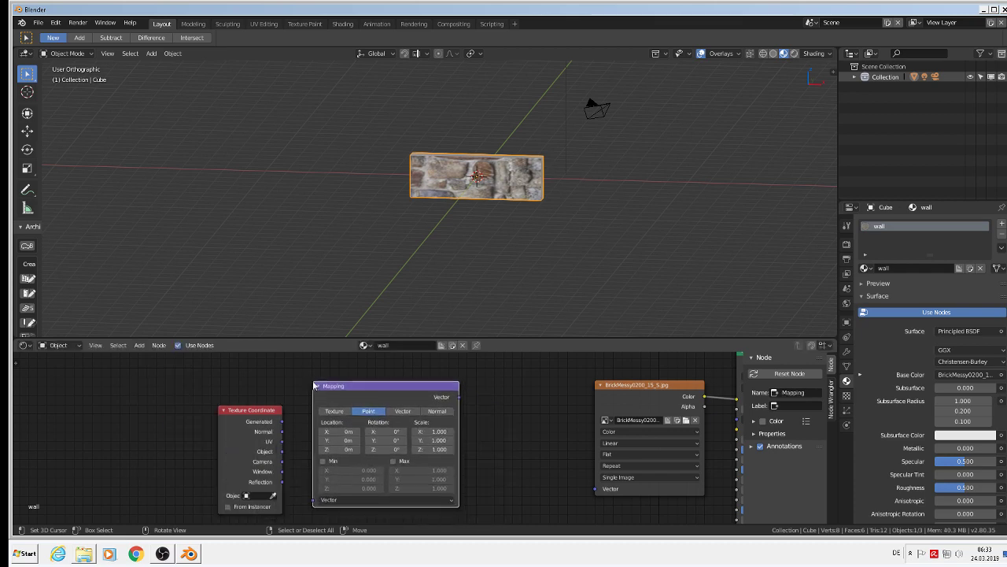
left_click(342, 429)
scroll(340, 428, "up", 3)
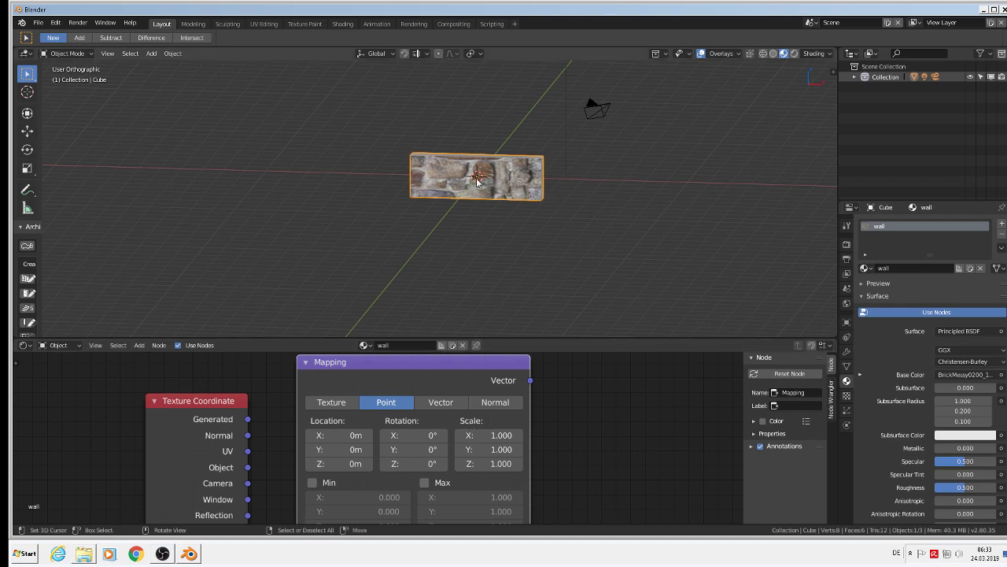
- Link the Texture Coordinate's UV output to the Mapping node's Vector input and set the mapping type to Texture
scroll(302, 453, "down", 2)
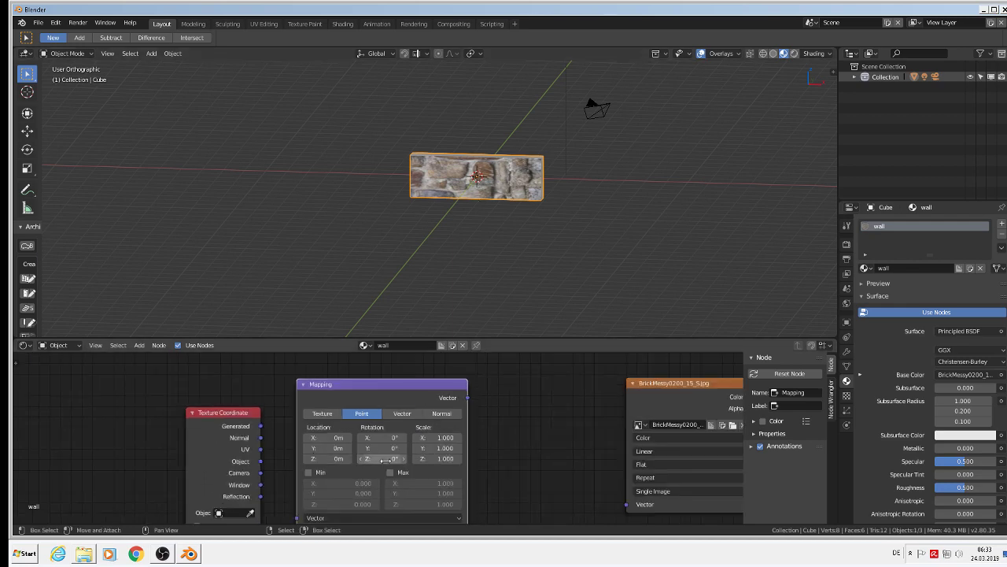
scroll(291, 429, "up", 2)
middle_click_drag(253, 423, 259, 444)
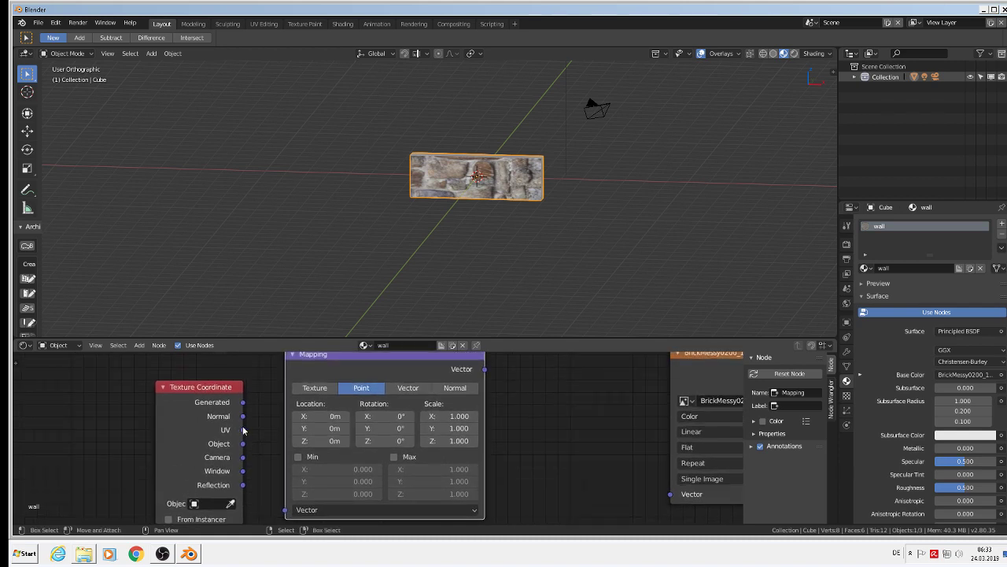
left_click_drag(243, 430, 285, 509)
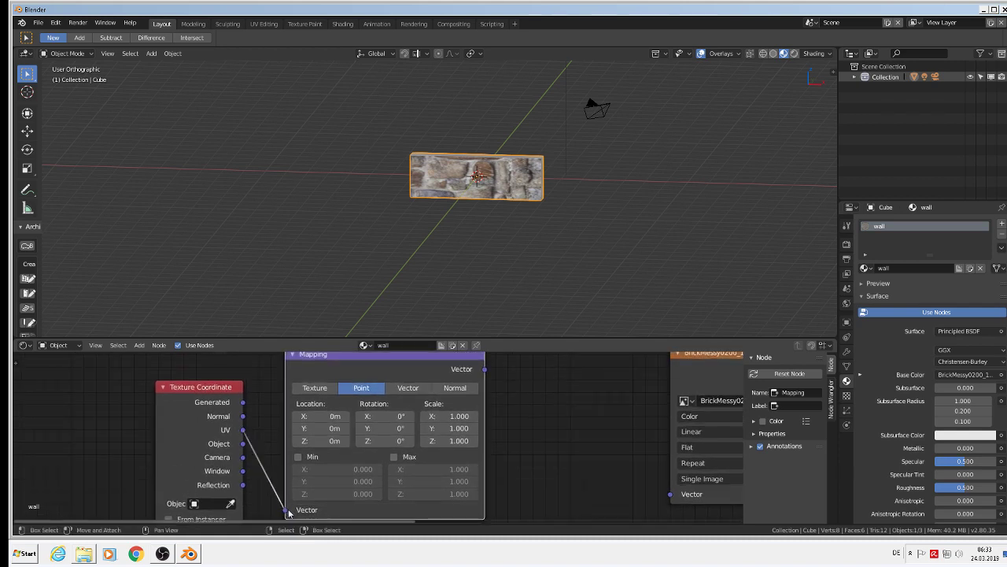
left_click(316, 388)
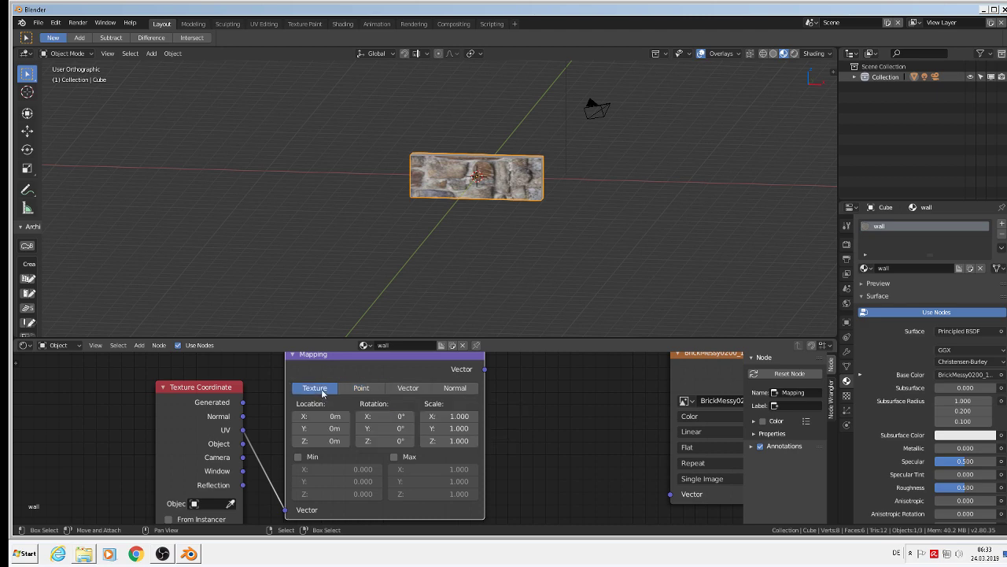
- Link the Mapping node's Vector output to the Vector input of the brick Image Texture
middle_click_drag(610, 435, 446, 473)
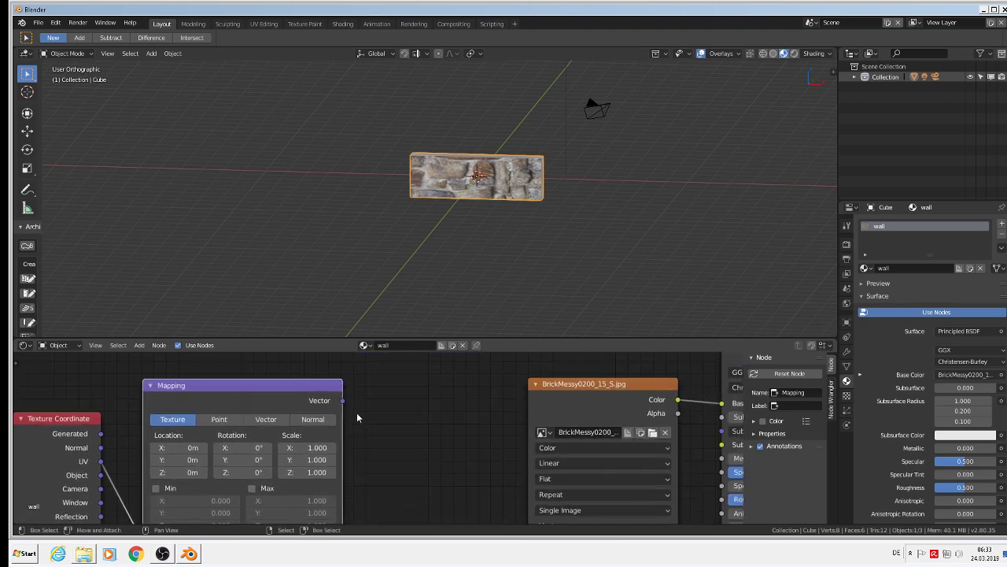
middle_click_drag(357, 418, 343, 407)
left_click_drag(322, 389, 509, 512)
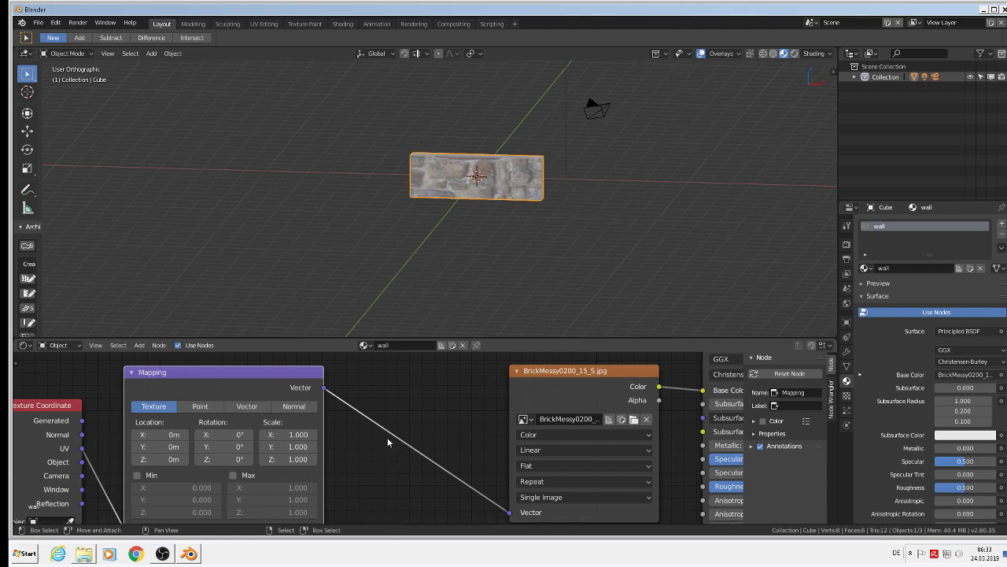
scroll(390, 436, "down", 2)
scroll(405, 441, "down", 1)
middle_click_drag(404, 438, 354, 419)
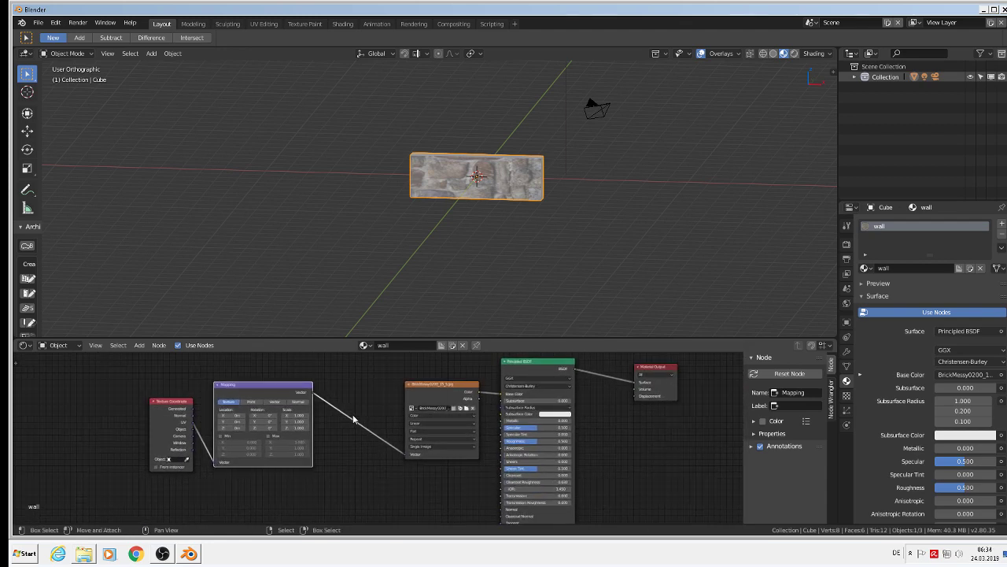
- Set the Mapping node's X and Y scale to 2
scroll(325, 418, "up", 4)
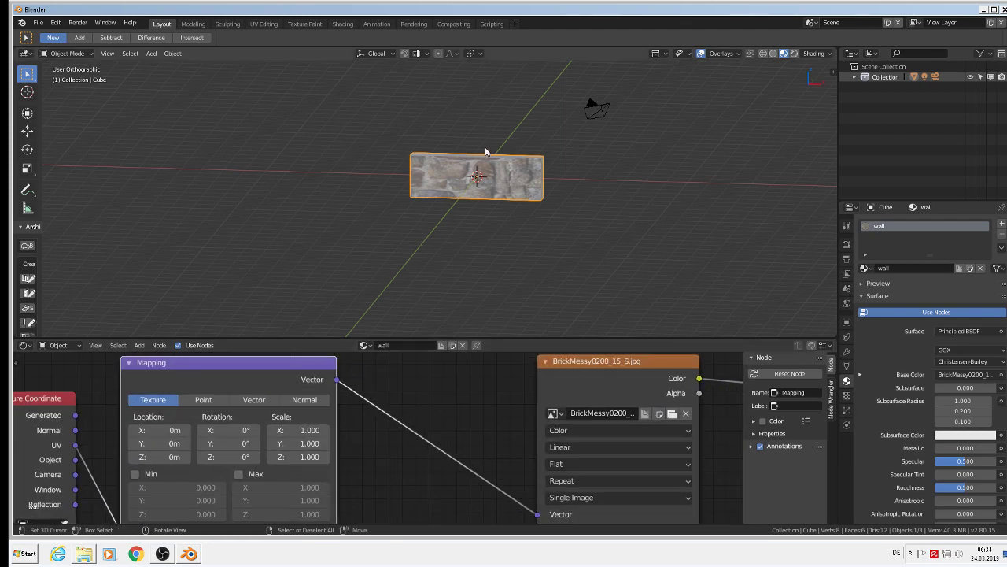
scroll(486, 149, "up", 1)
middle_click_drag(364, 434, 456, 444)
scroll(458, 452, "up", 3)
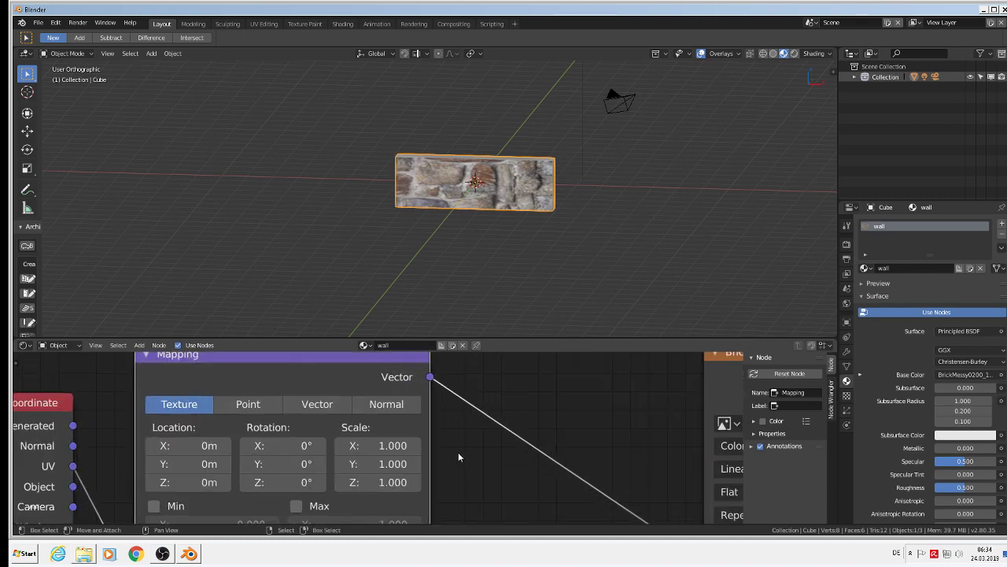
scroll(479, 214, "up", 5)
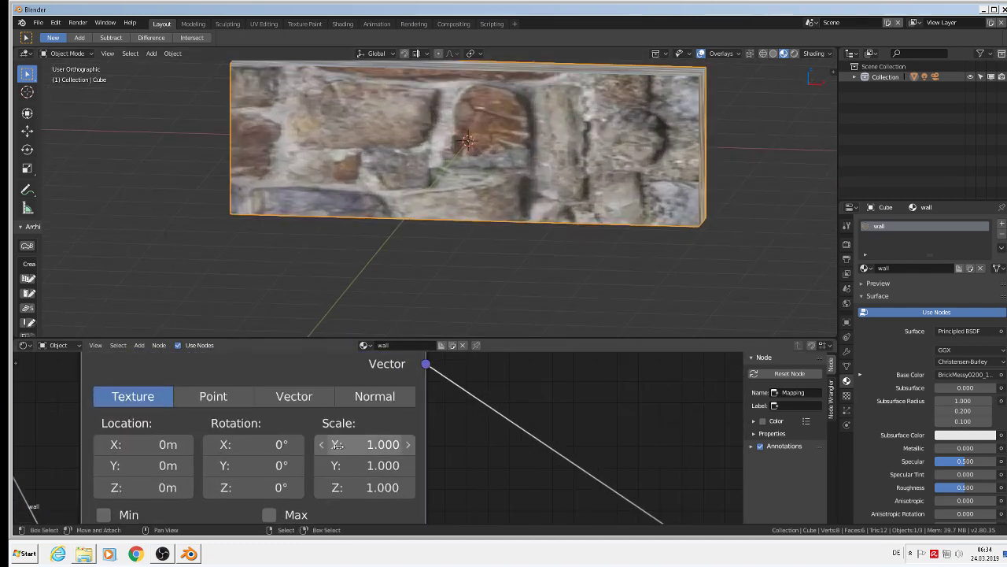
left_click(365, 446)
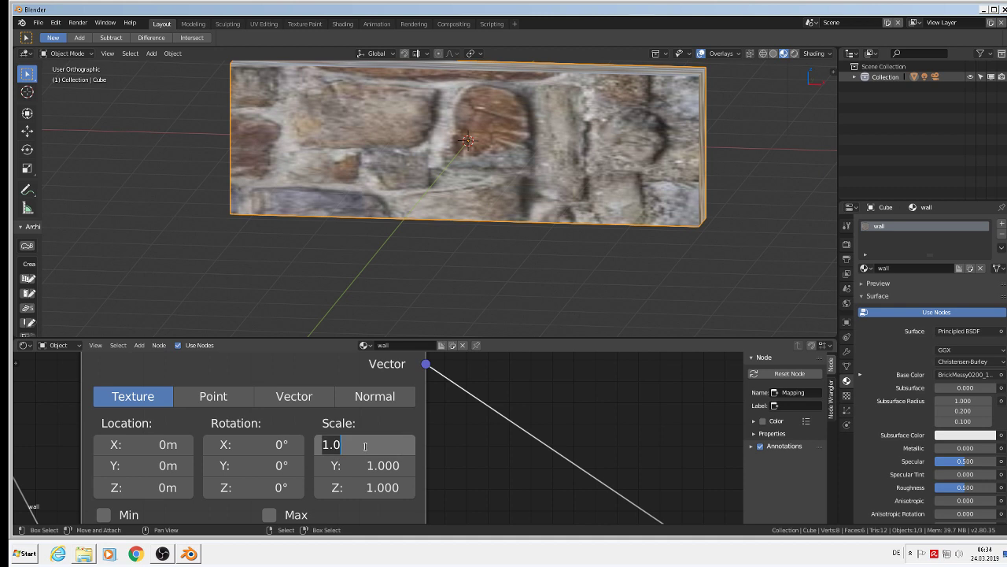
type("2")
key("Return")
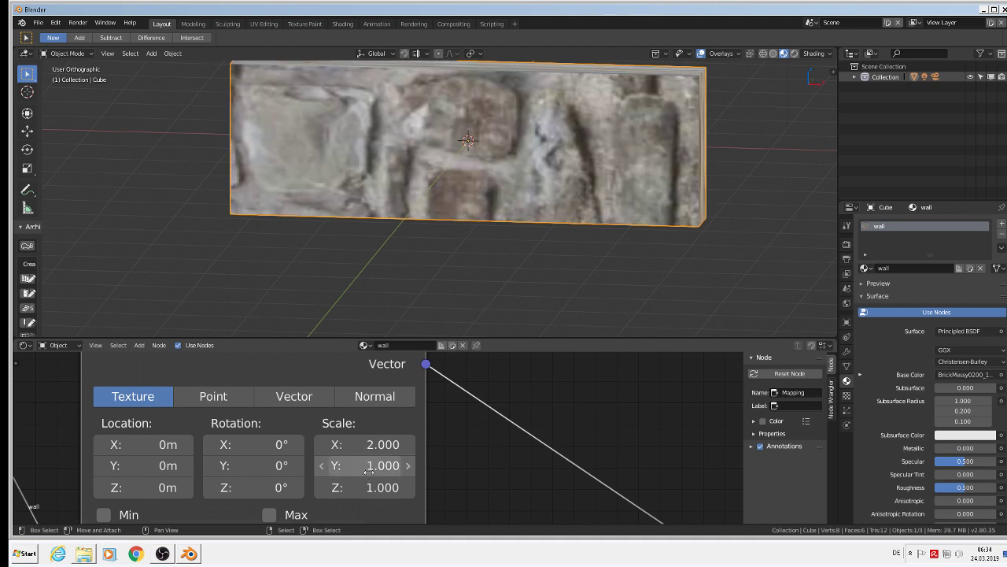
left_click(369, 466)
type("2")
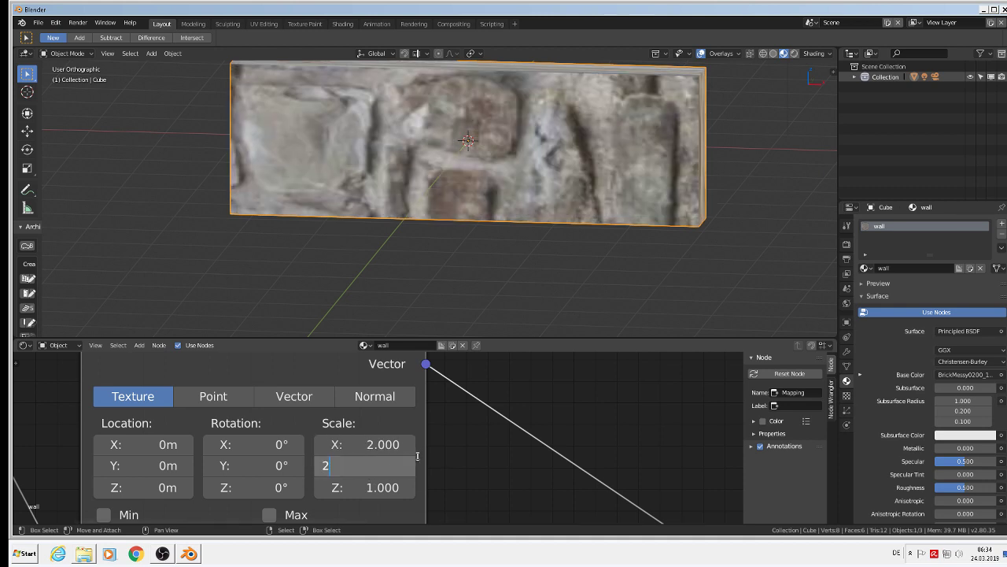
key("Return")
- Set the Mapping node's X and Y scale to 0.2
left_click(365, 445)
type(".2")
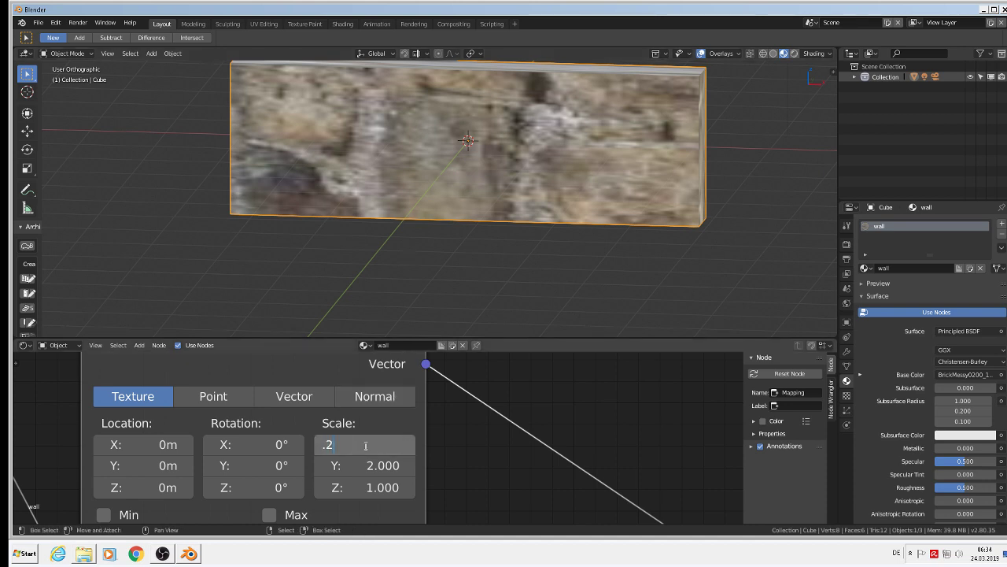
key("Return")
left_click(370, 467)
type("0.2")
key("Return")
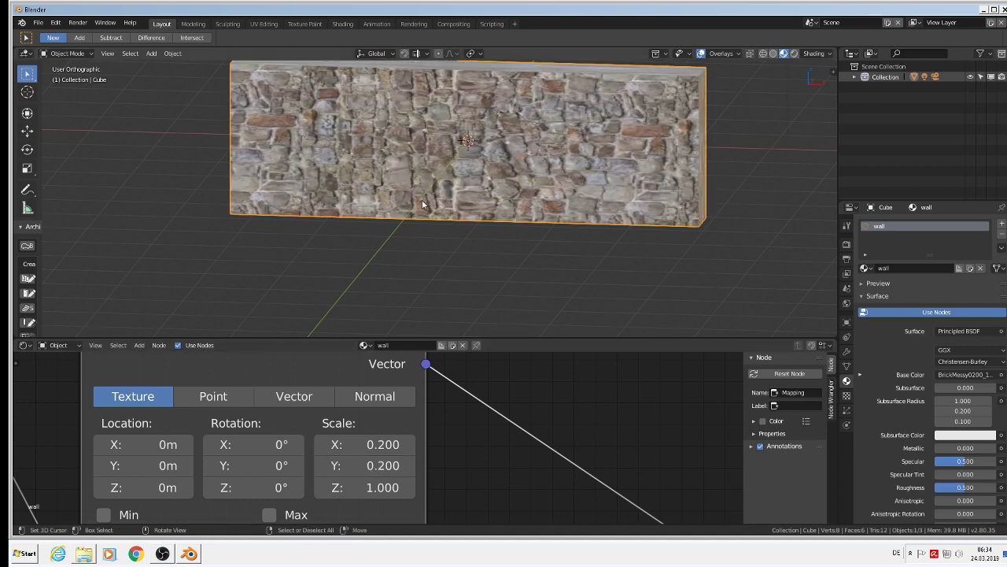
- In Edit Mode, UV-map the whole slab with Project From View while looking straight at its front face
middle_click_drag(437, 208, 444, 190)
scroll(416, 139, "up", 3)
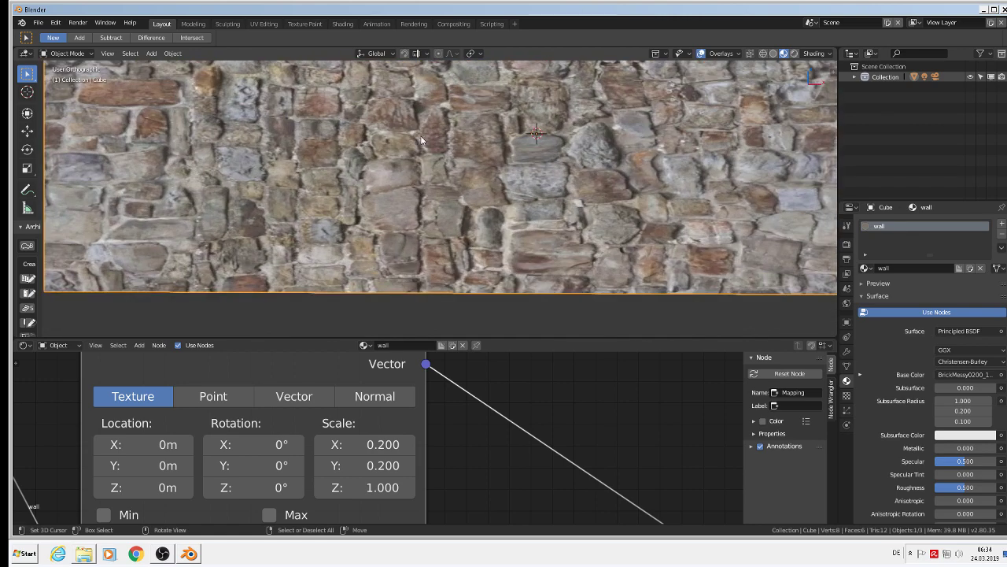
scroll(421, 140, "down", 5)
scroll(512, 162, "up", 3)
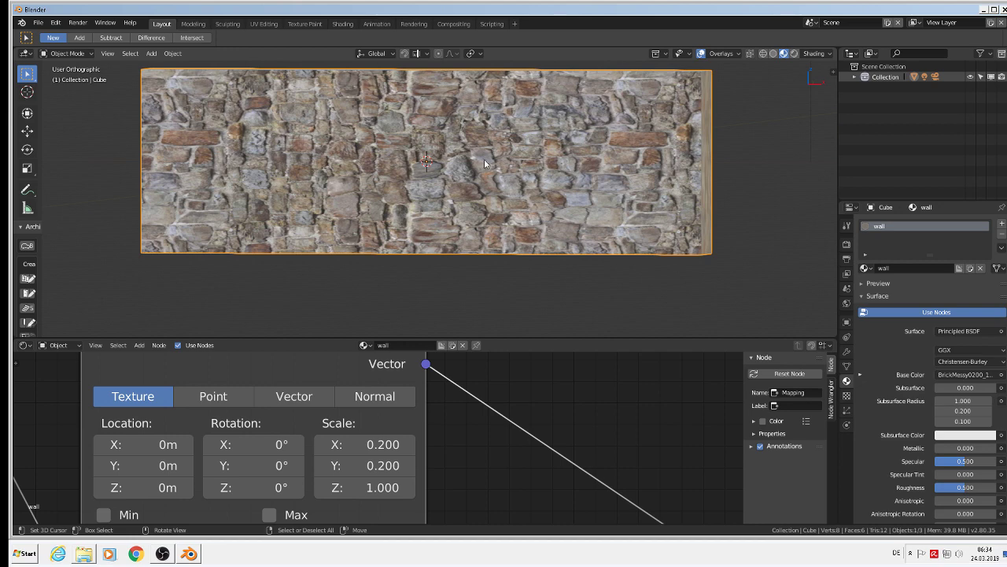
key("Tab")
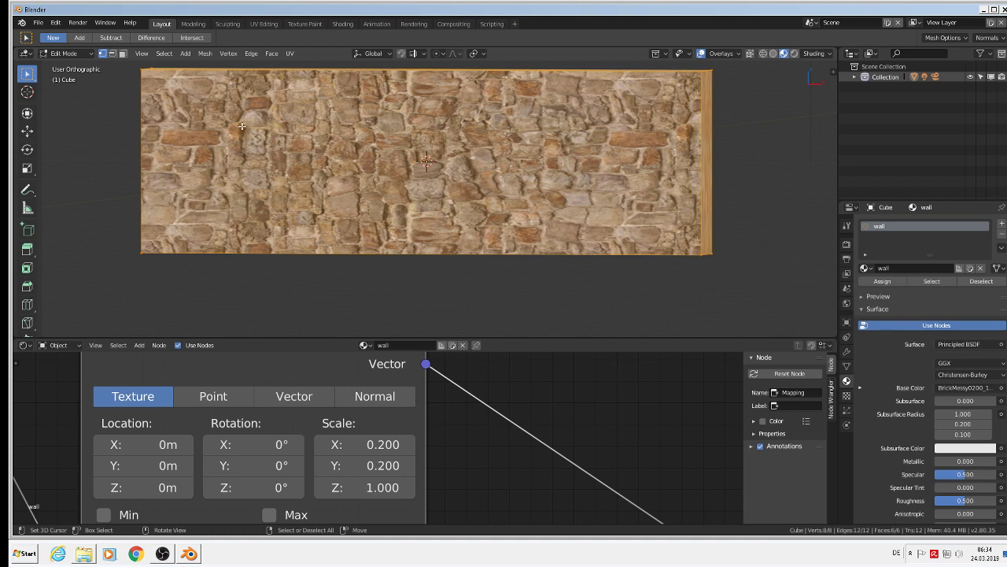
key("g")
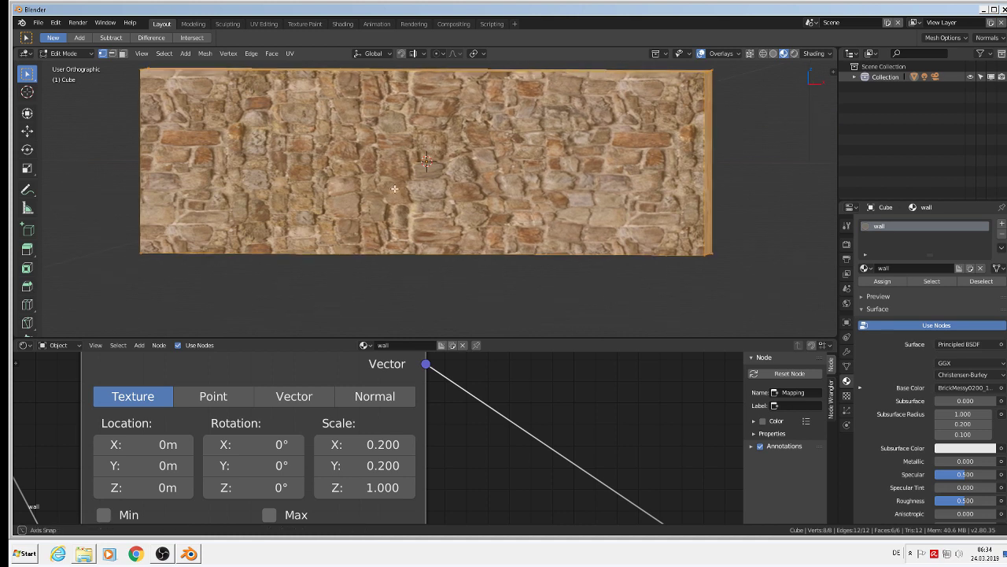
left_click(399, 181)
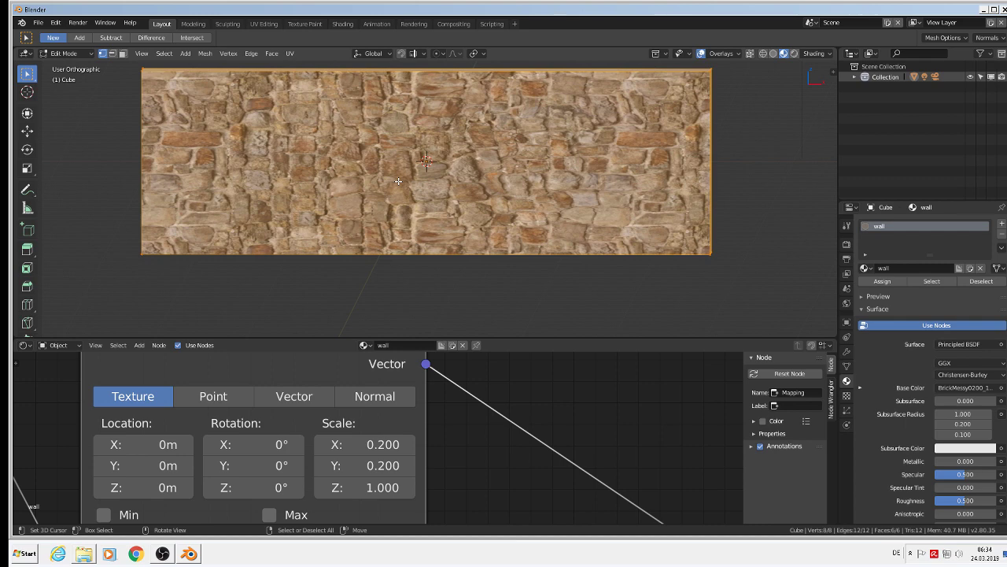
key("u")
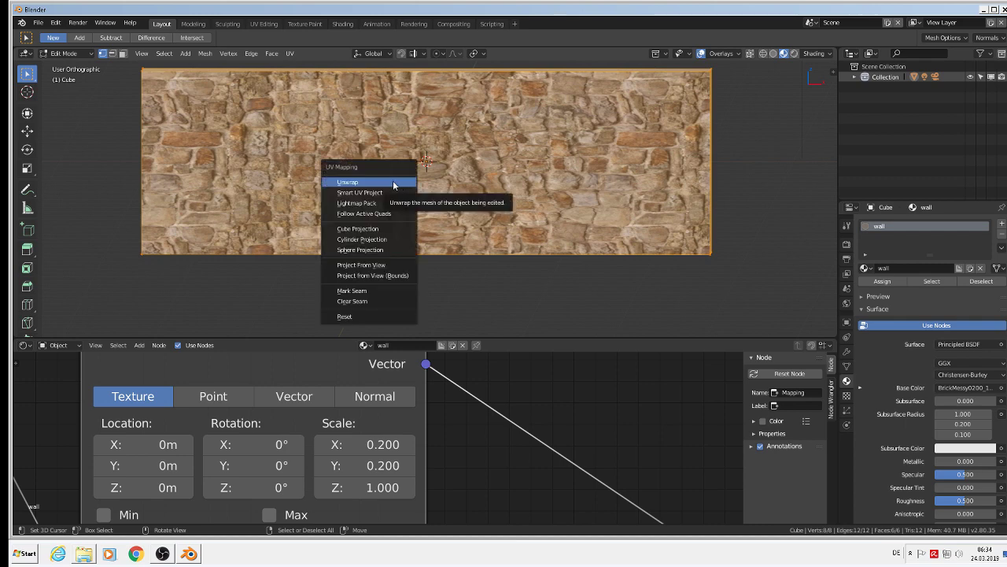
left_click(388, 267)
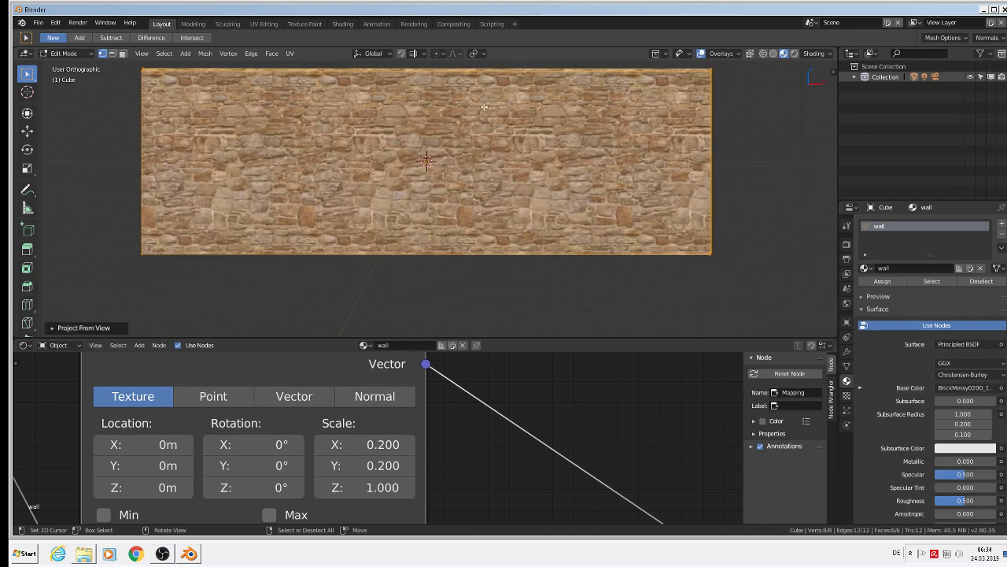
- In face select mode, select the loop of four narrow faces around the slab and UV-map them with Cube Projection
middle_click_drag(550, 211, 408, 159)
key("Tab")
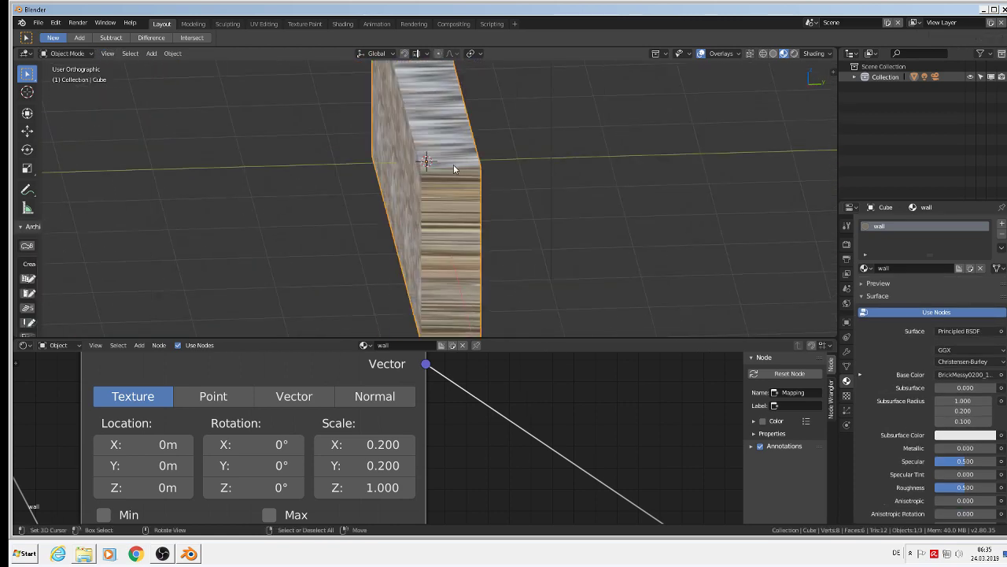
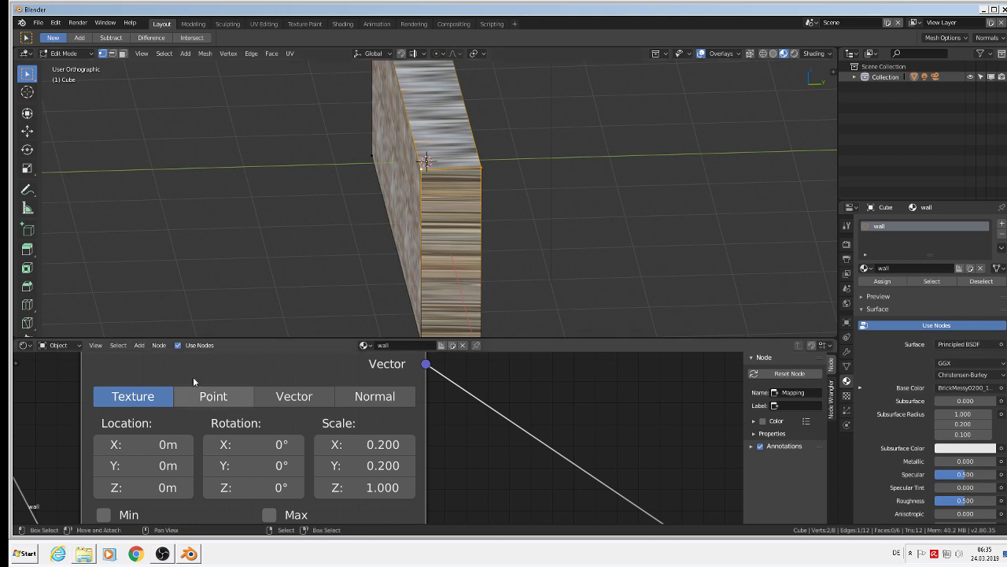
left_click(123, 53)
key("a")
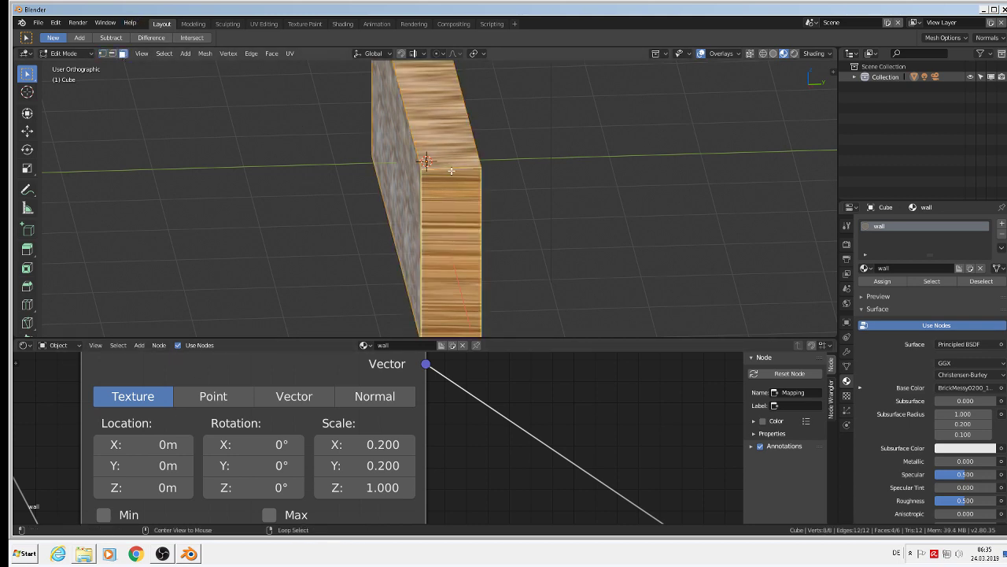
key("u")
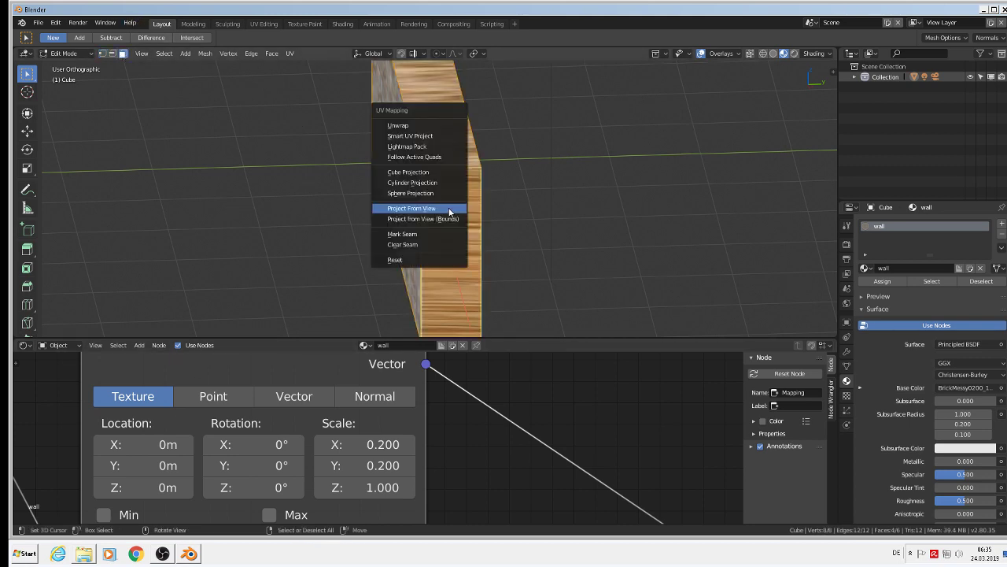
left_click(450, 173)
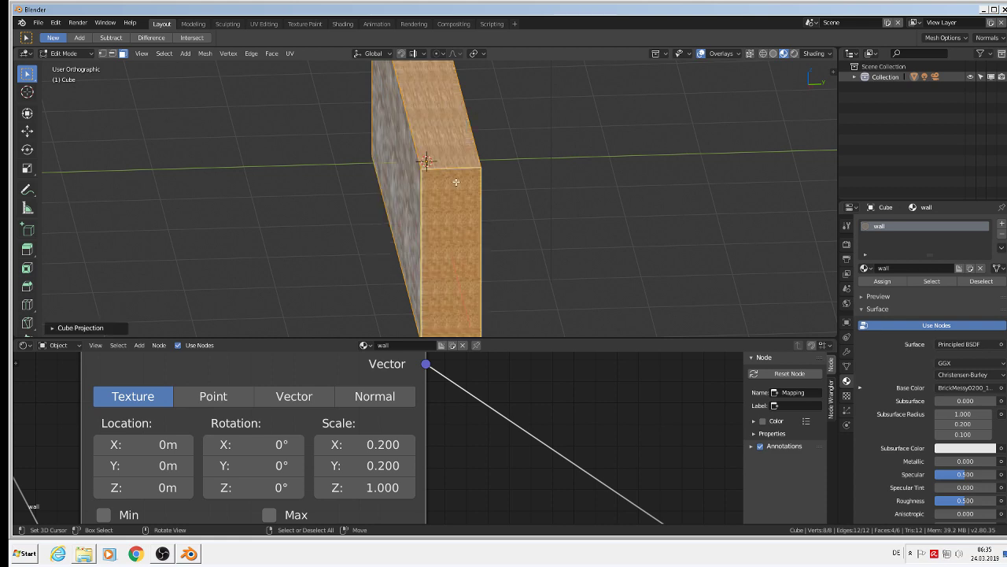
- Try Unwrap on the selected narrow faces and replace it with Smart UV Project using the default settings
key("u")
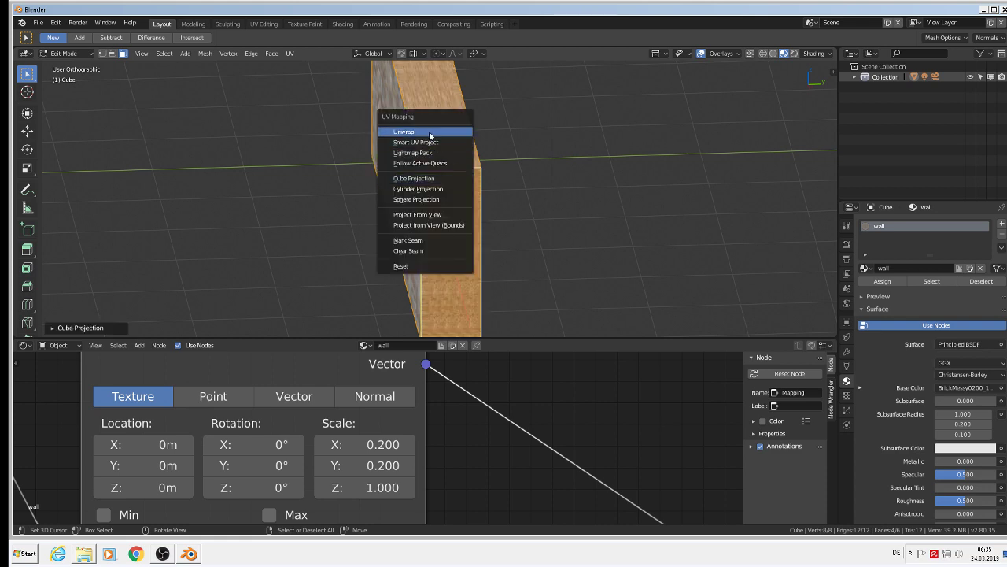
left_click(411, 67)
key("u")
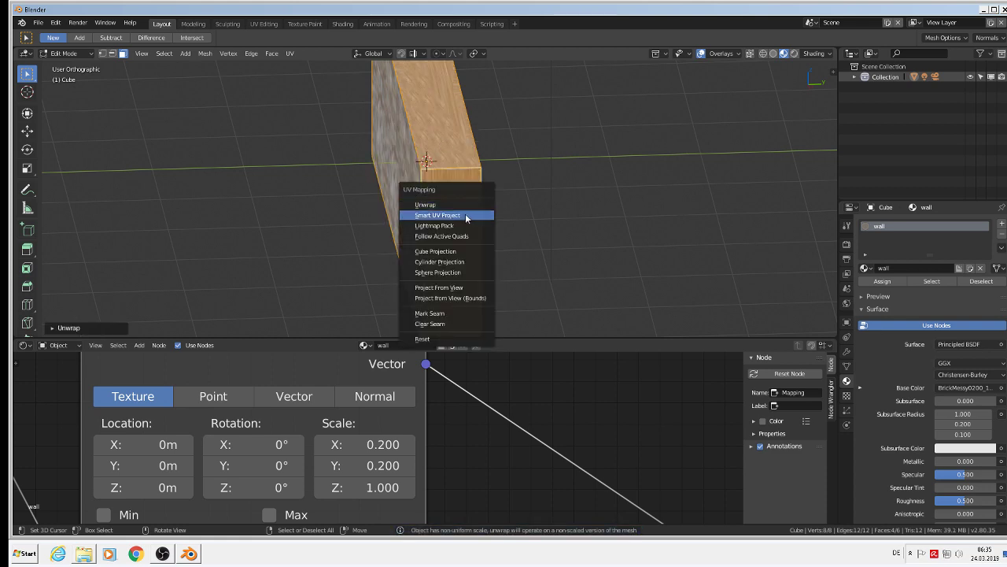
left_click(465, 214)
left_click(465, 293)
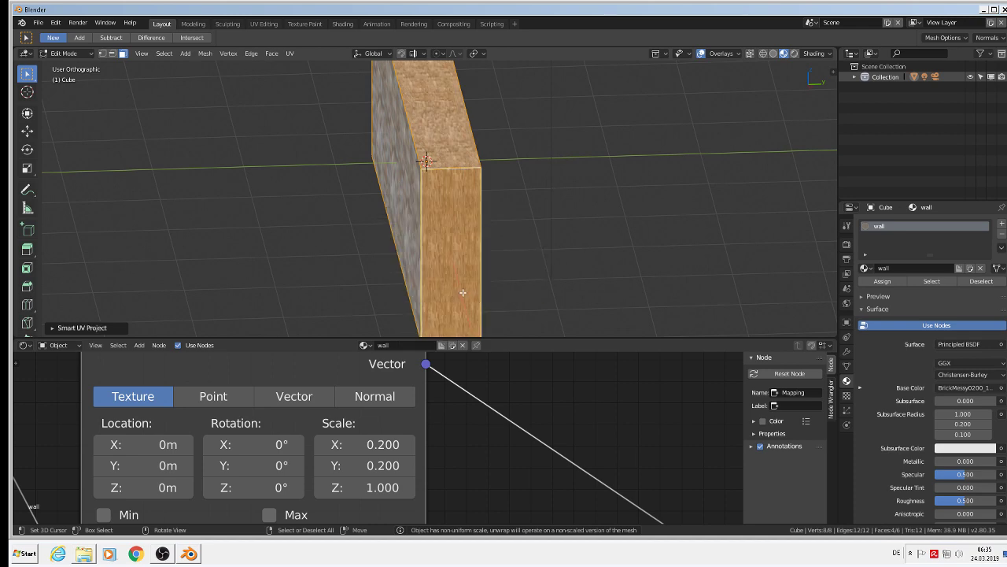
- Widen the 3D viewport slightly and return the slab to Object Mode to check the front face's stone texture
middle_click_drag(436, 231, 507, 212)
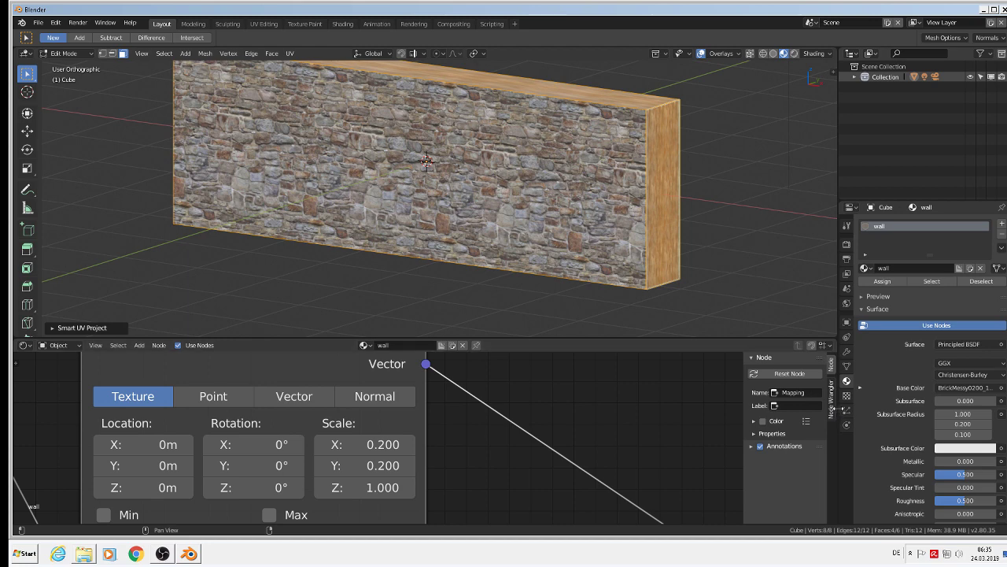
left_click_drag(836, 413, 848, 378)
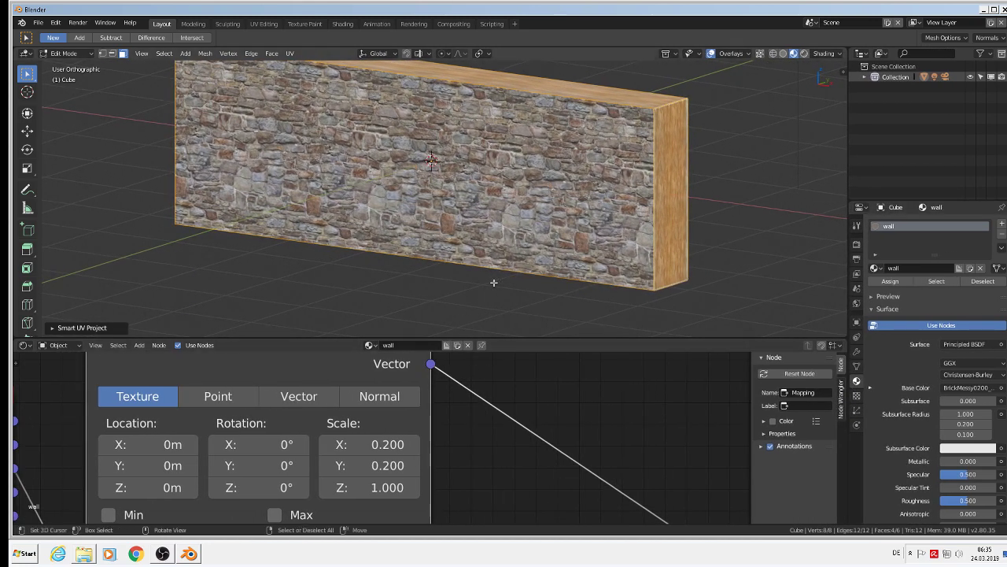
middle_click_drag(440, 146, 426, 157)
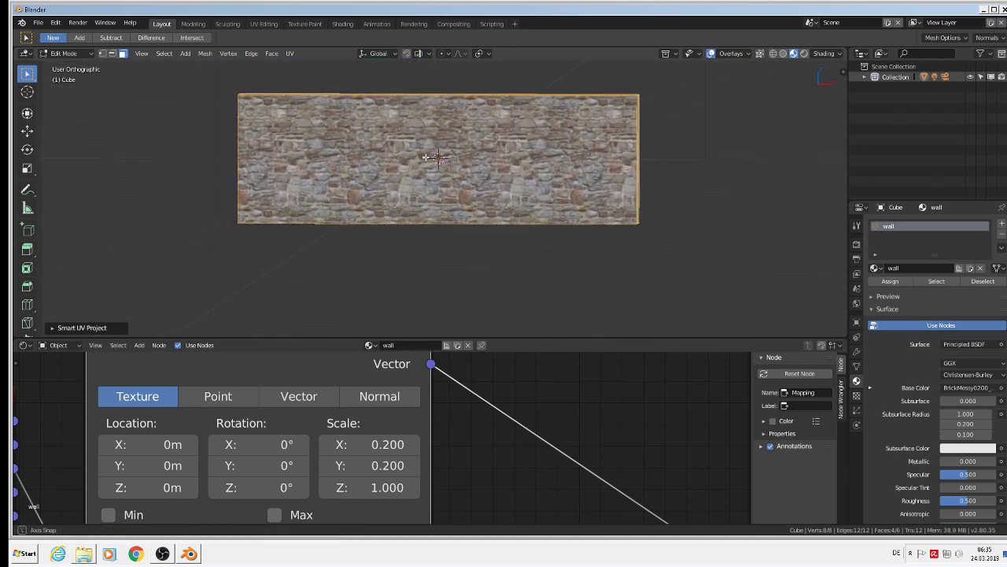
key("Tab")
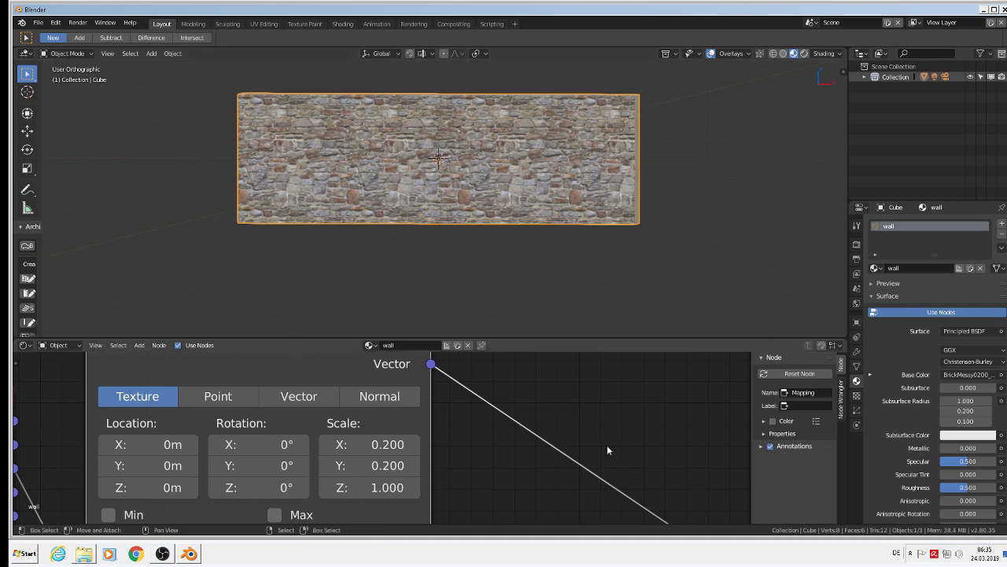
scroll(443, 161, "up", 2)
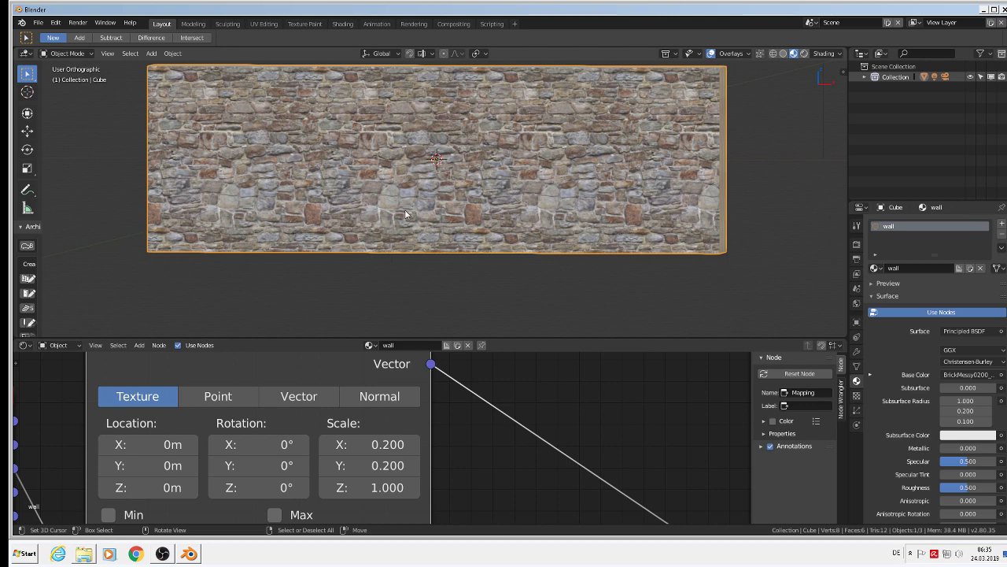
scroll(742, 249, "down", 2)
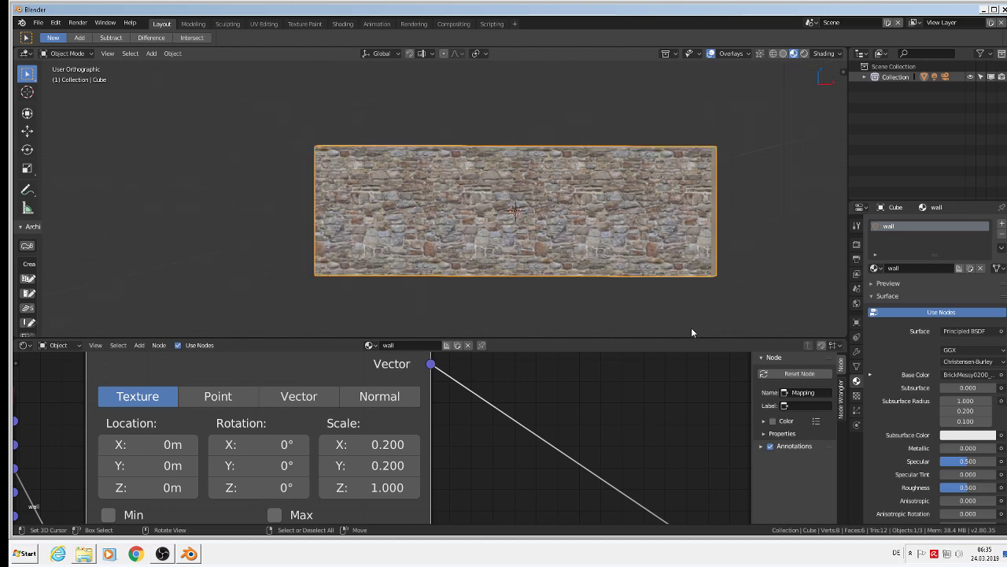
- Load TexturesCom_Moss0229_4_seamless_S.jpg from the moos folder in Bäume, pflanzen obst into the empty Image Texture node, browsing by thumbnails
scroll(519, 415, "down", 3)
scroll(543, 417, "down", 1)
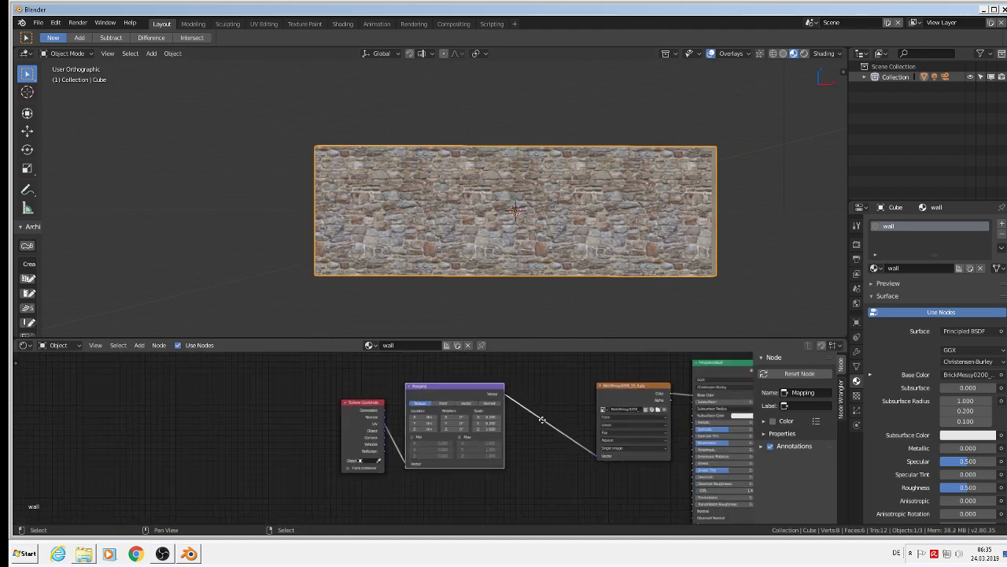
middle_click_drag(543, 417, 429, 514)
scroll(373, 475, "up", 3)
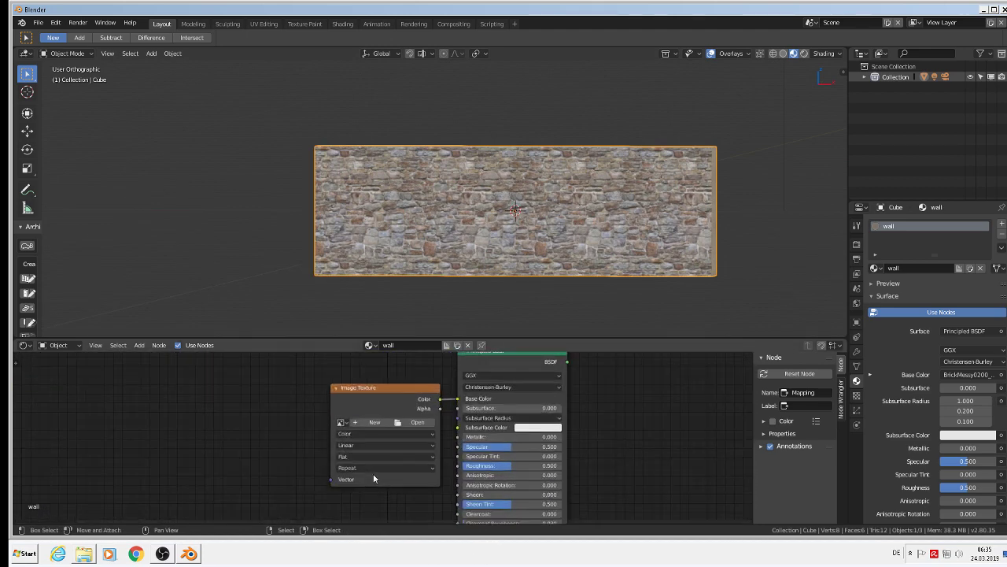
middle_click_drag(439, 407, 462, 430)
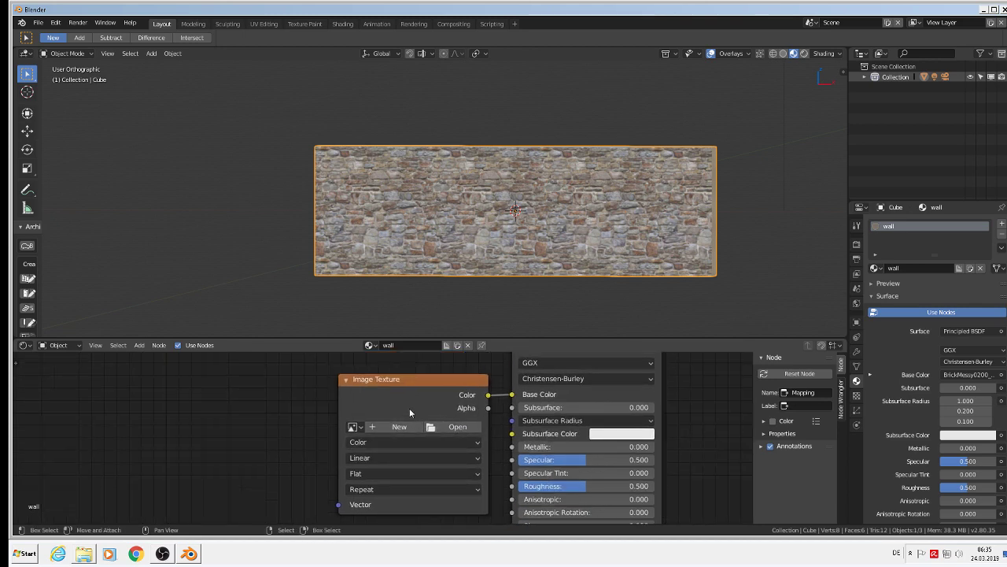
left_click(463, 430)
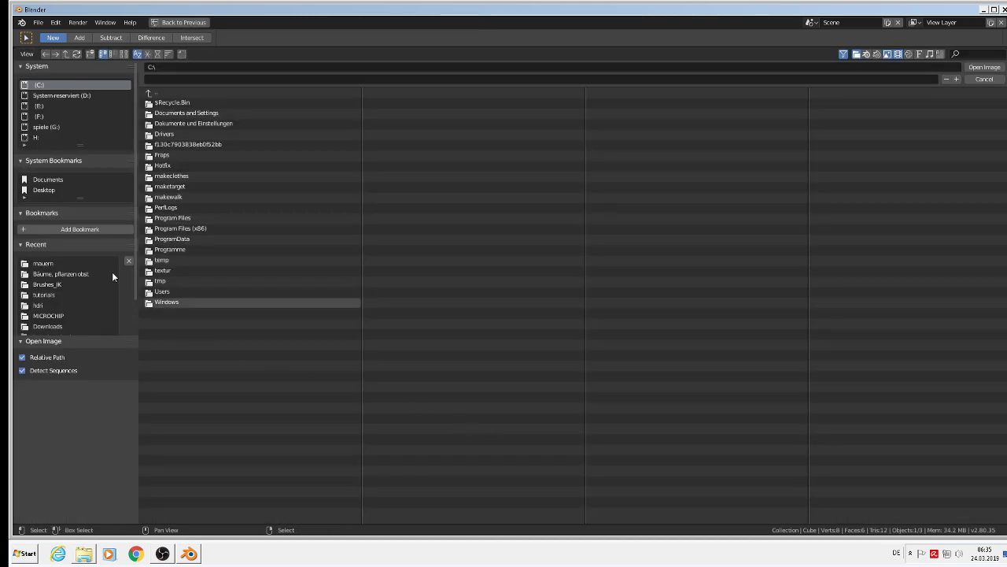
left_click(62, 273)
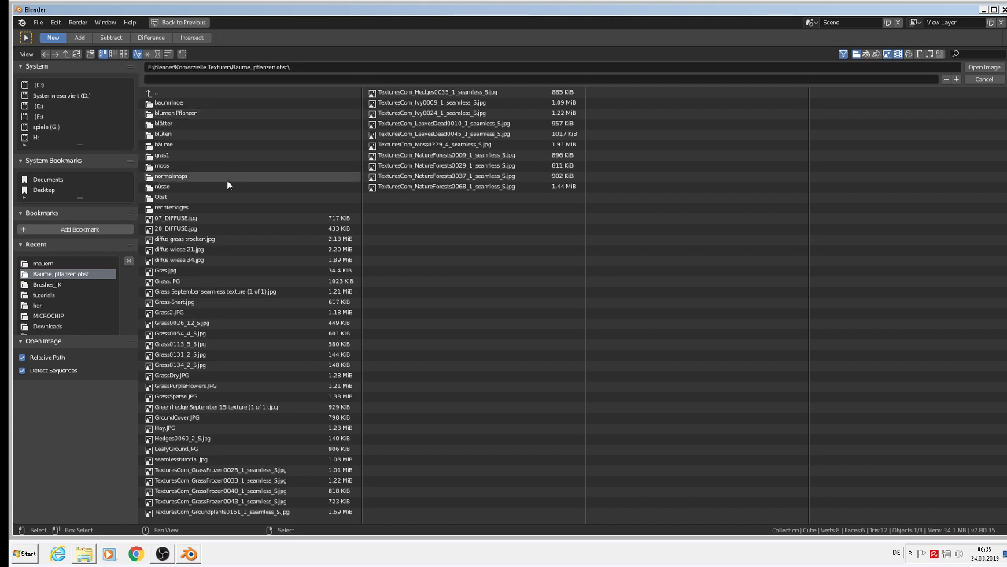
left_click(195, 167)
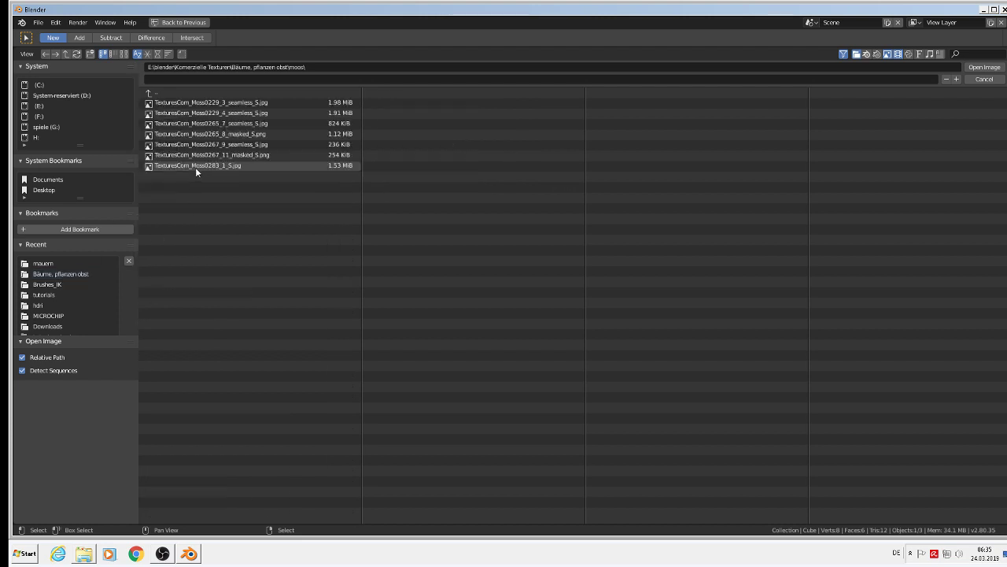
left_click(124, 53)
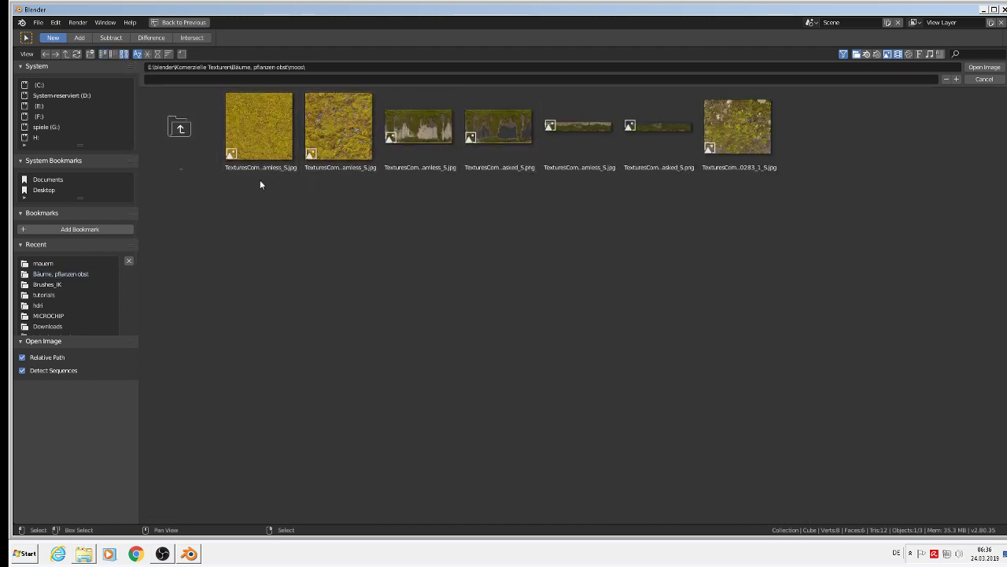
double_click(356, 129)
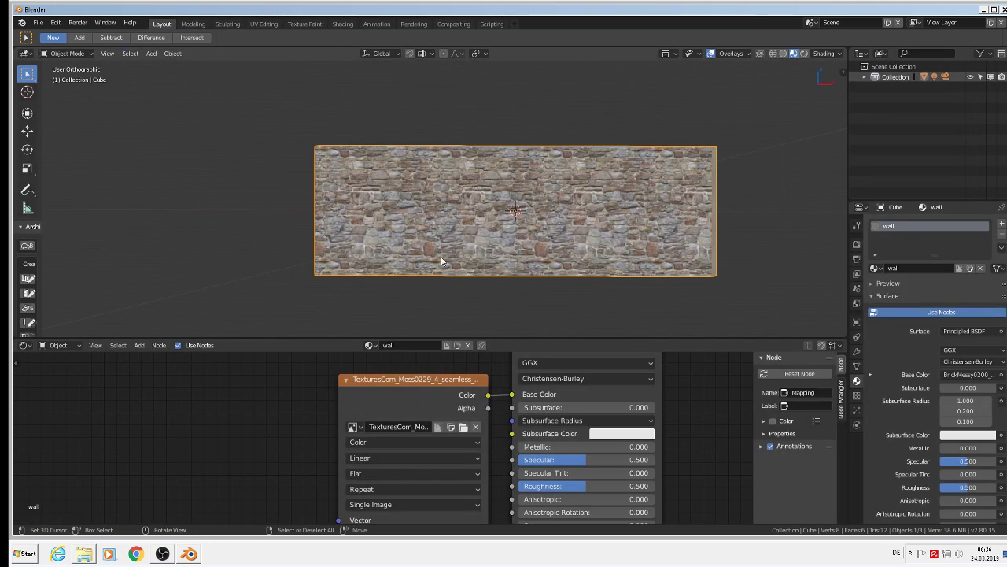
- Link the Mapping node's Vector output to the Vector input of the moss Image Texture as well
scroll(468, 284, "down", 5)
scroll(433, 474, "down", 5)
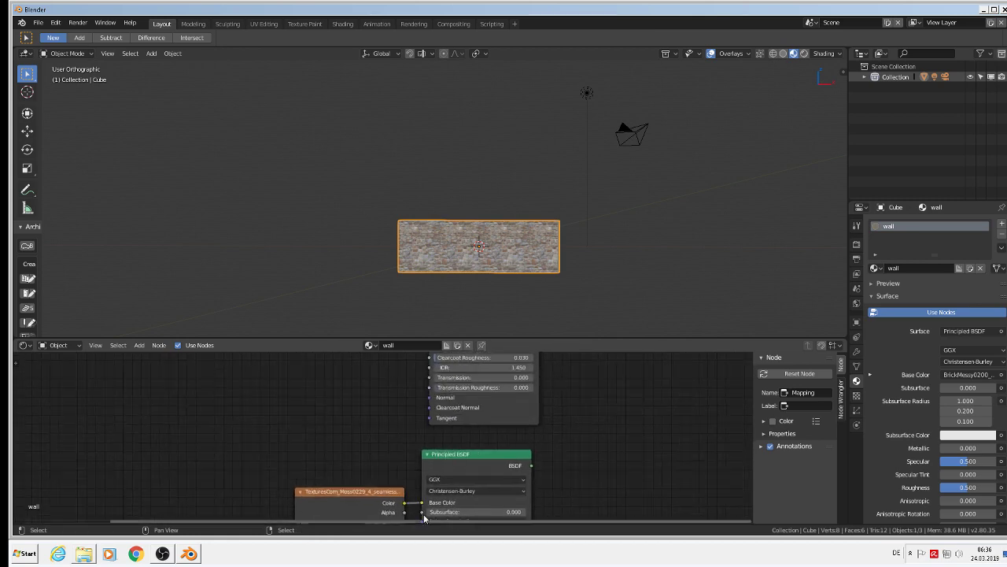
scroll(434, 474, "down", 6)
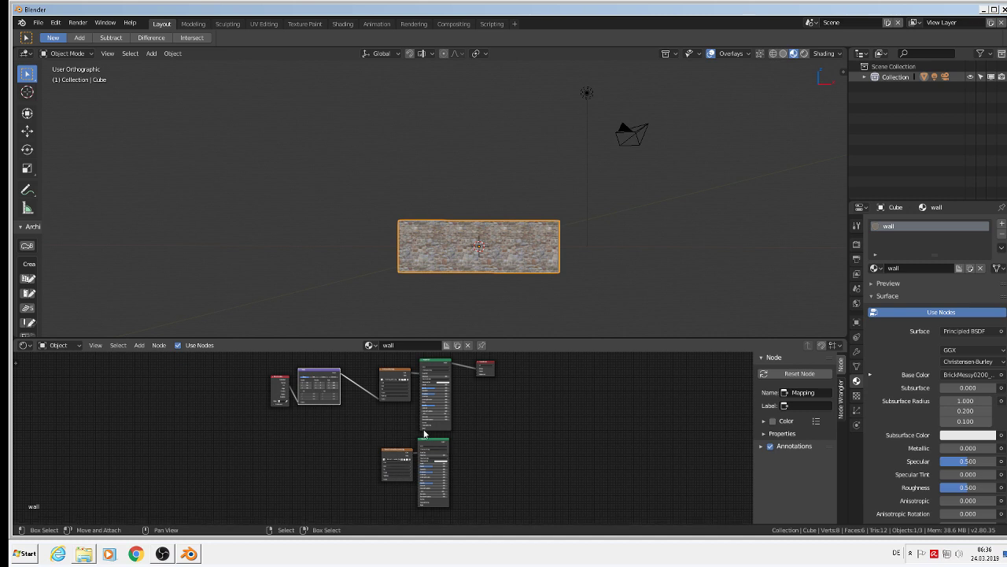
scroll(412, 466, "up", 1)
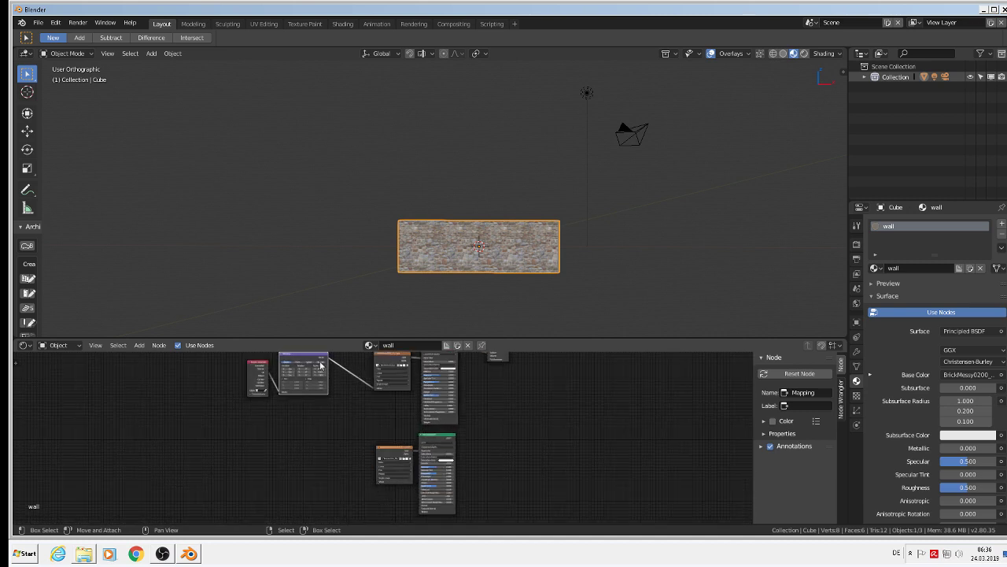
middle_click_drag(376, 435, 429, 453)
scroll(401, 454, "up", 3)
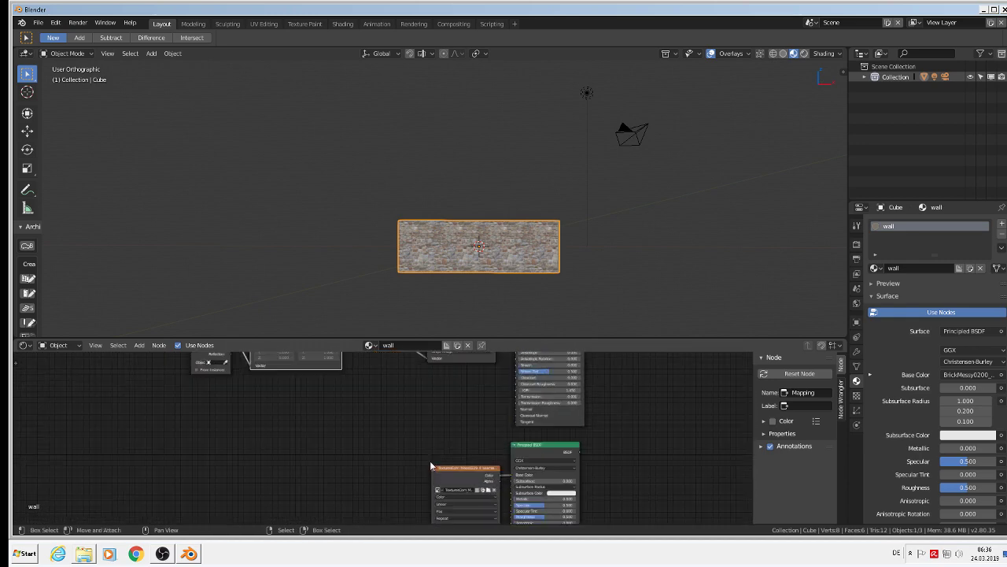
scroll(393, 400, "down", 3)
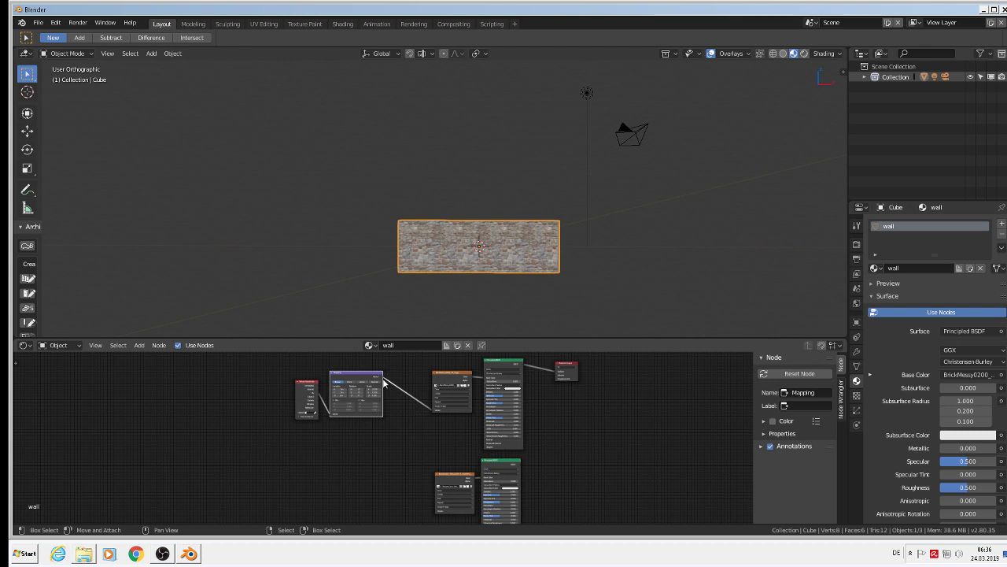
left_click_drag(384, 381, 438, 513)
middle_click_drag(561, 425, 425, 444)
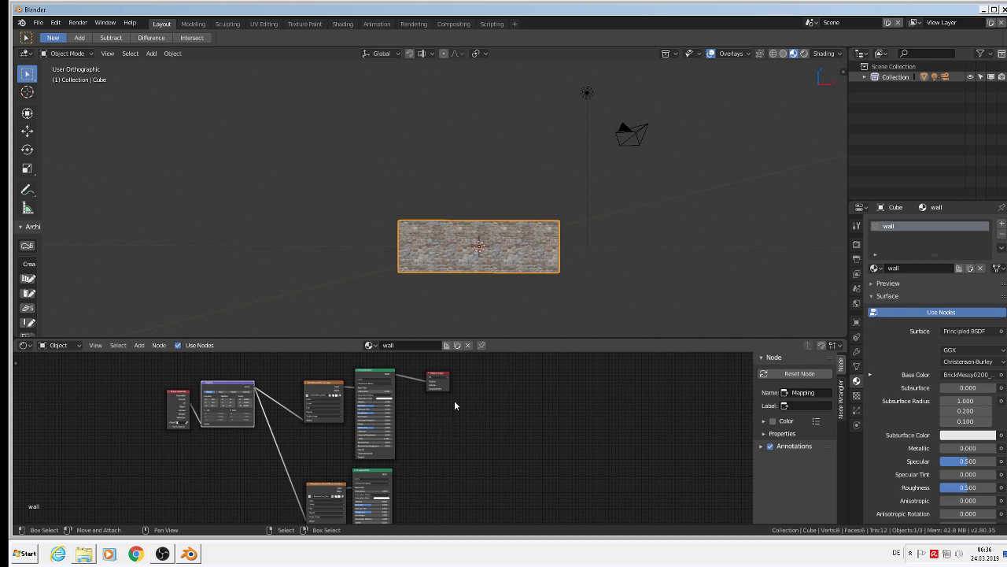
- Move the Material Output node farther away and insert a Mix Shader on the link between the brick Principled BSDF and it
left_click_drag(441, 375, 547, 381)
scroll(401, 411, "up", 2)
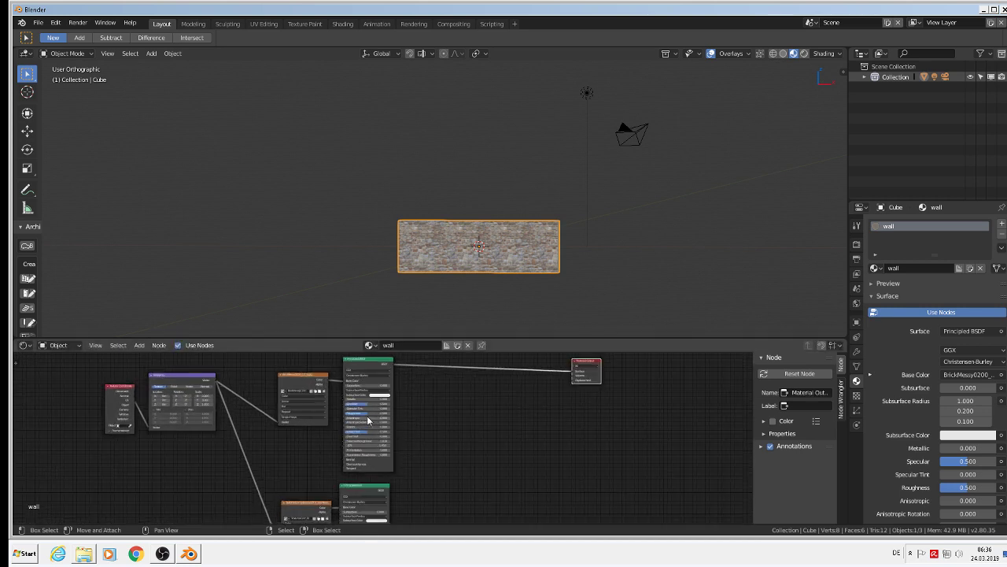
middle_click_drag(444, 414, 425, 487)
scroll(391, 465, "up", 3)
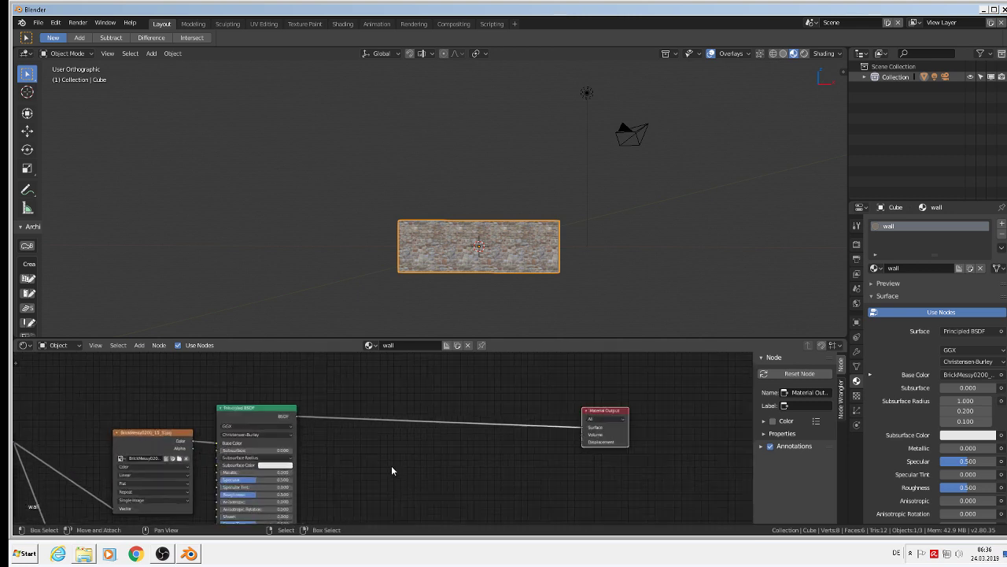
left_click(139, 347)
mouse_move(167, 393)
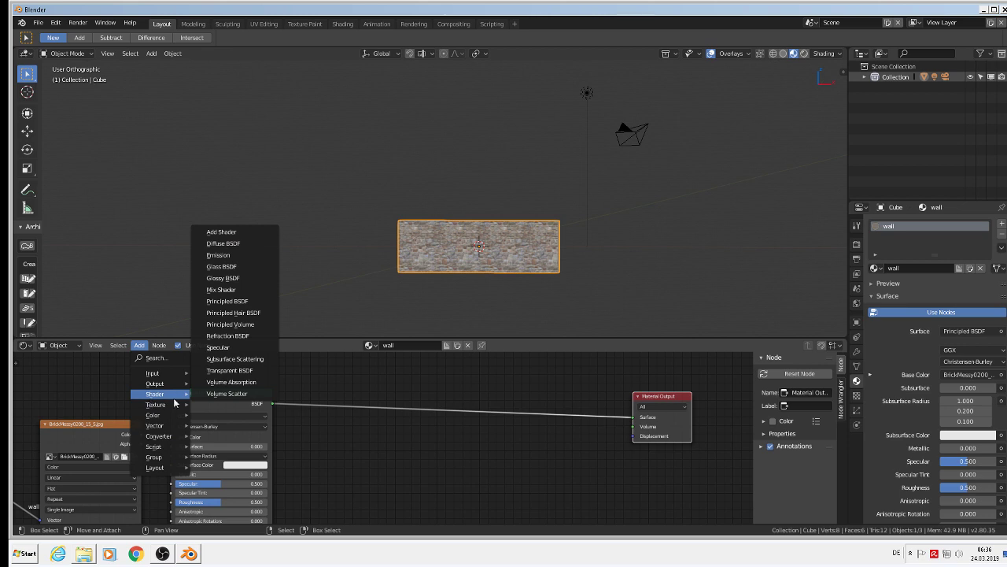
left_click(221, 289)
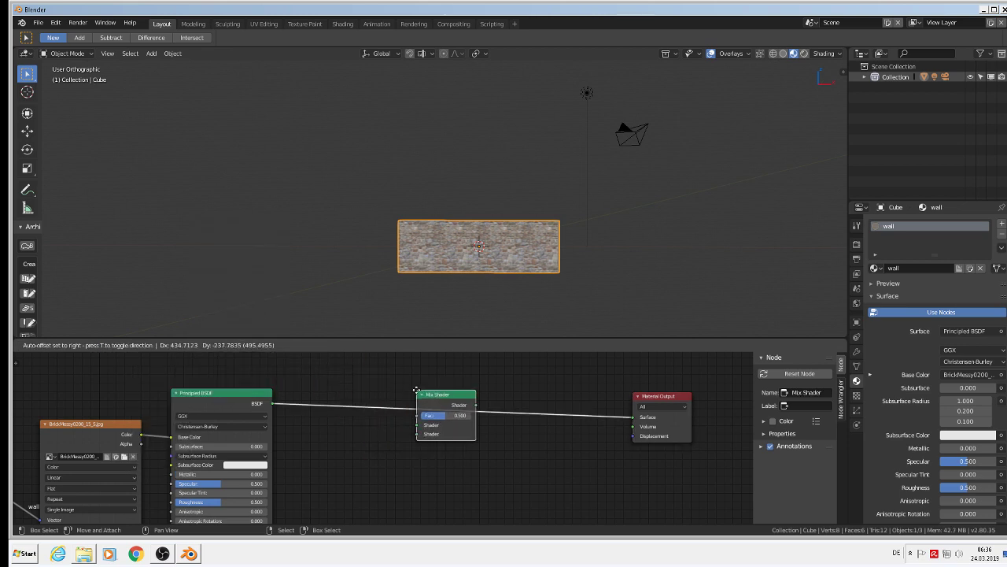
left_click(416, 390)
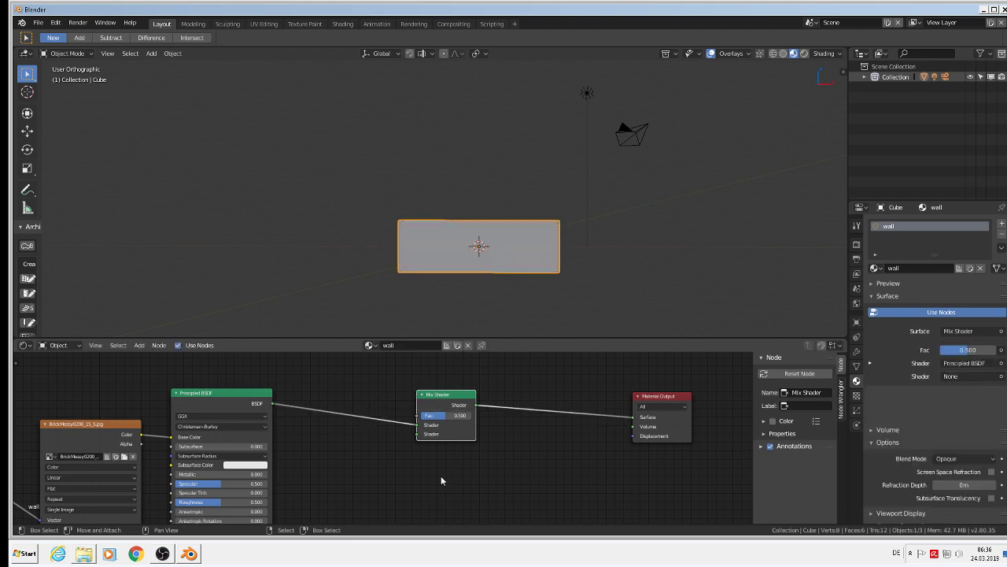
- Link the moss Principled BSDF's BSDF output to the Mix Shader's second Shader input and check the blended textures on the slab
scroll(437, 472, "down", 4)
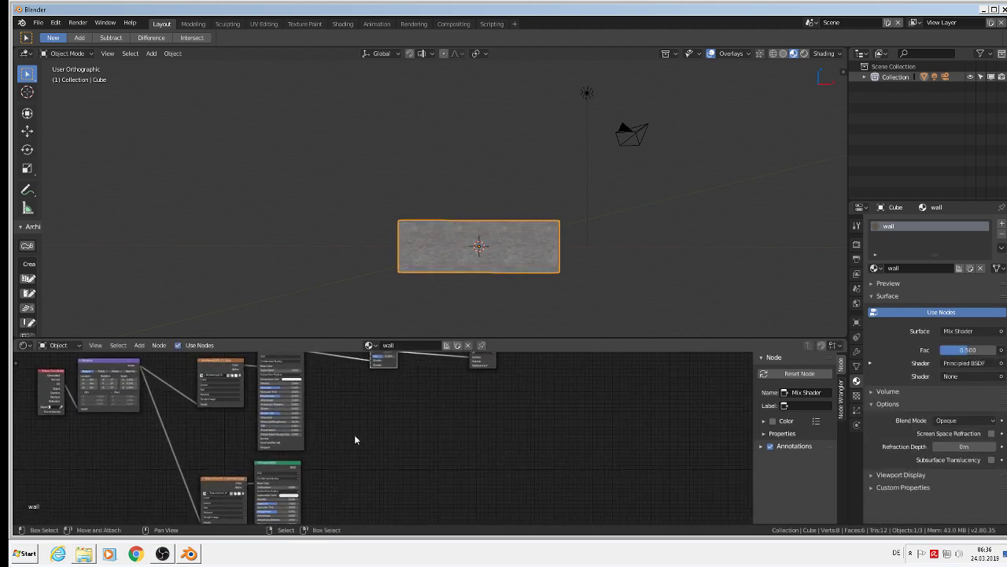
middle_click_drag(302, 470, 286, 490)
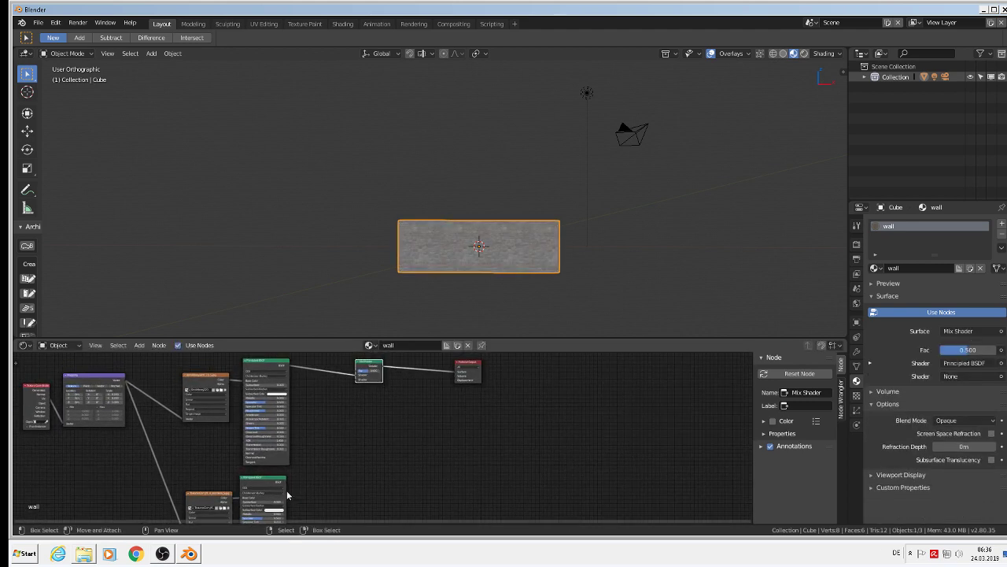
left_click_drag(286, 481, 358, 381)
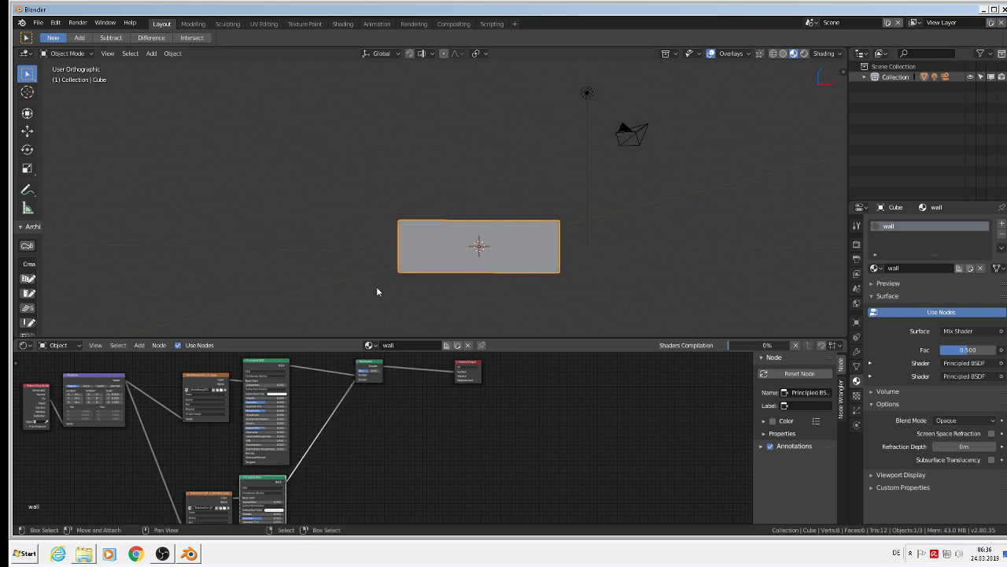
scroll(458, 267, "up", 6)
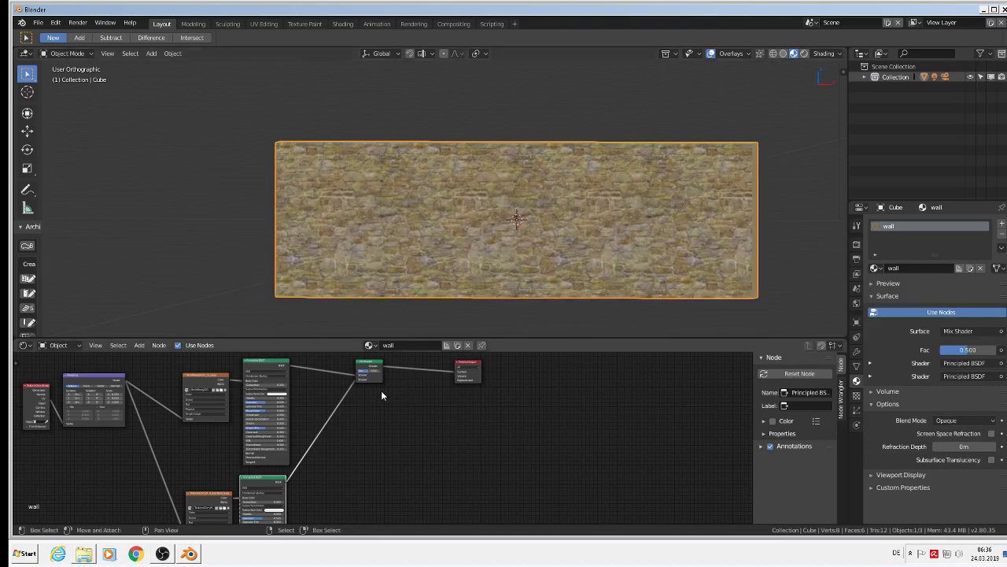
scroll(381, 390, "up", 5)
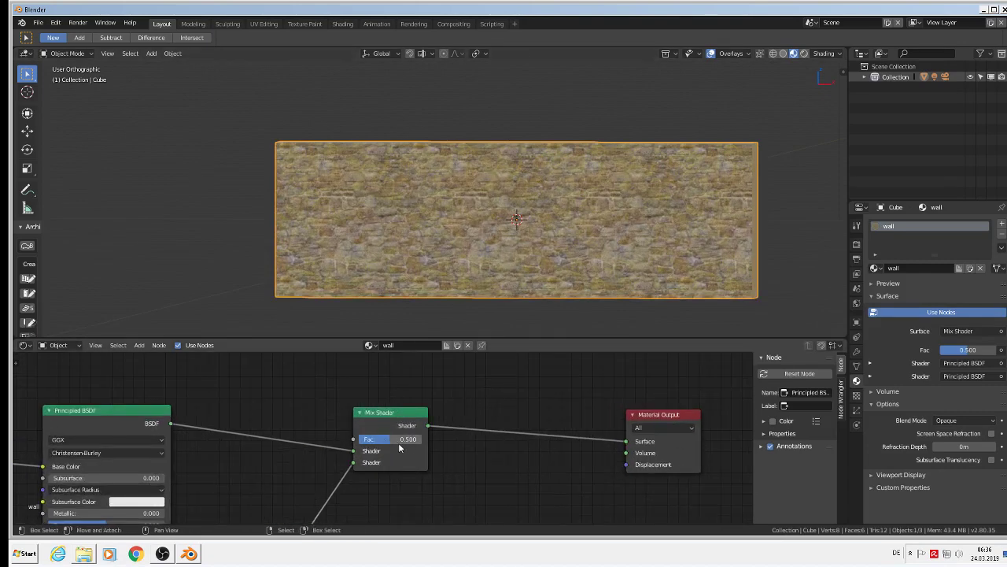
scroll(476, 232, "up", 3)
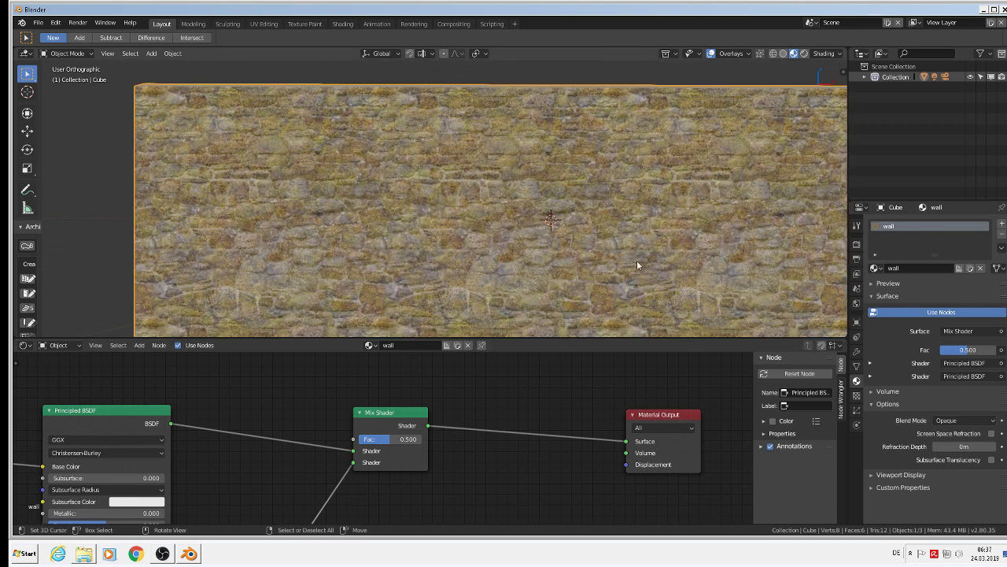
scroll(637, 265, "down", 4)
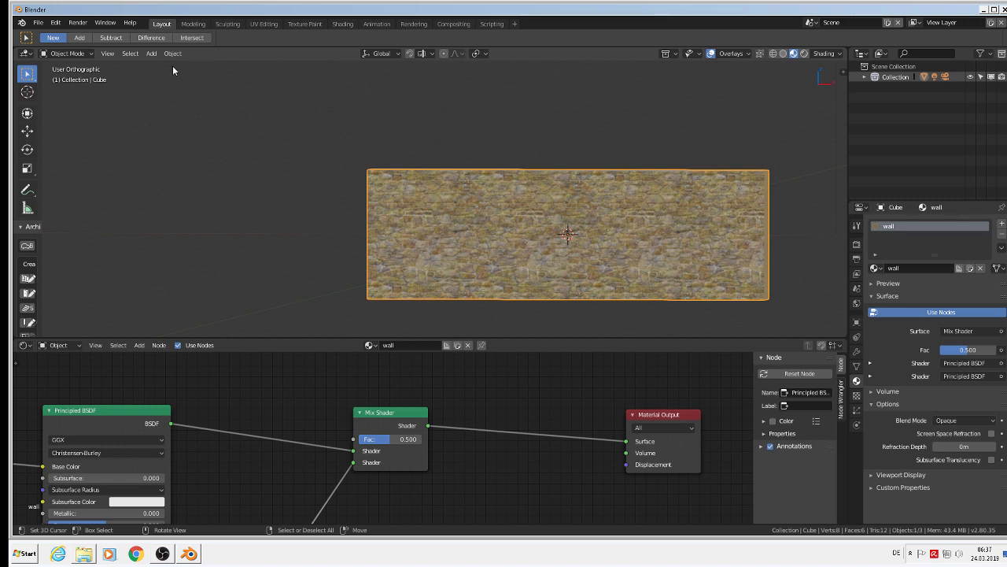
- Switch the slab from Object Mode to Vertex Paint mode
left_click(67, 54)
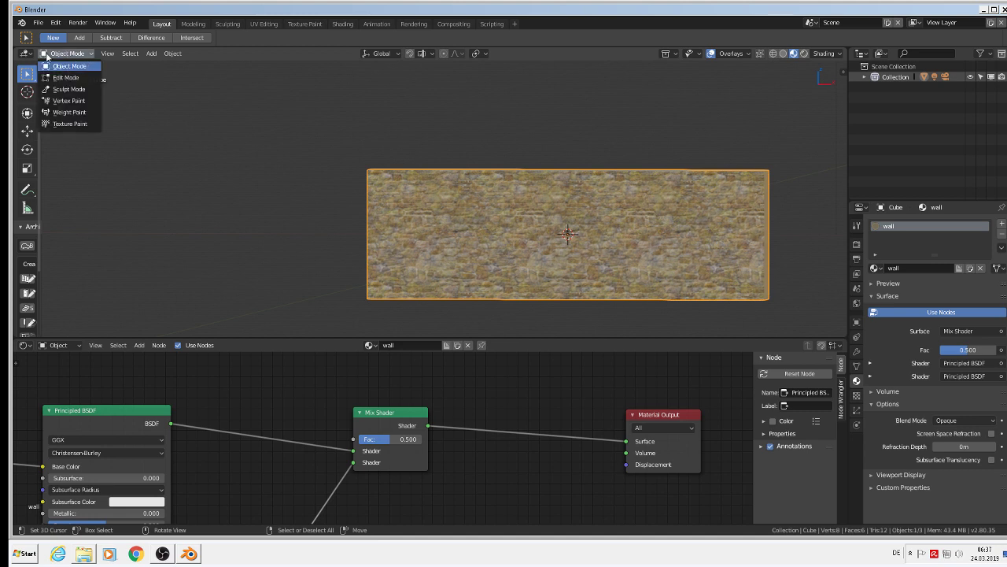
left_click(70, 100)
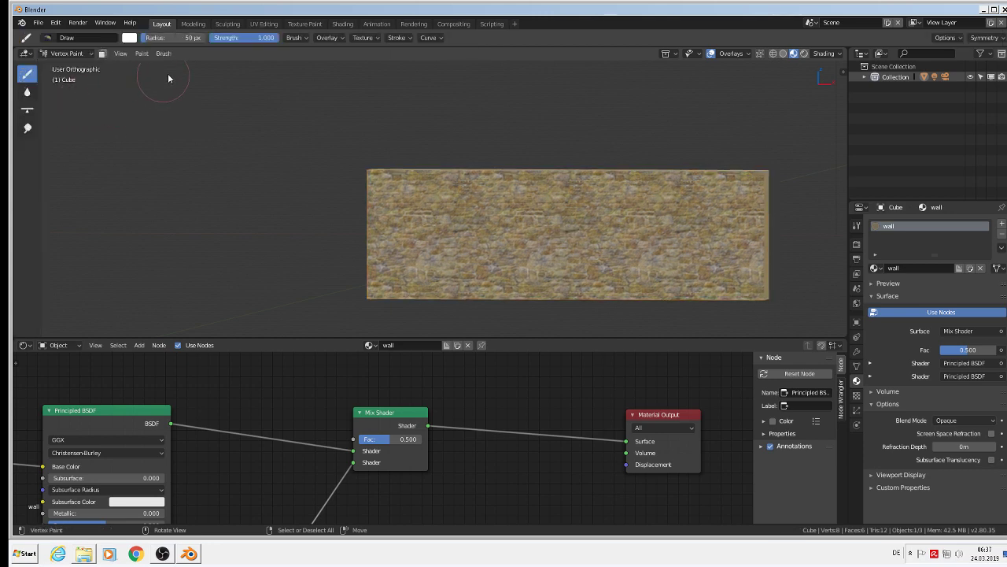
mouse_move(444, 214)
middle_mouse_down()
mouse_move(388, 267)
mouse_move(393, 257)
middle_mouse_up()
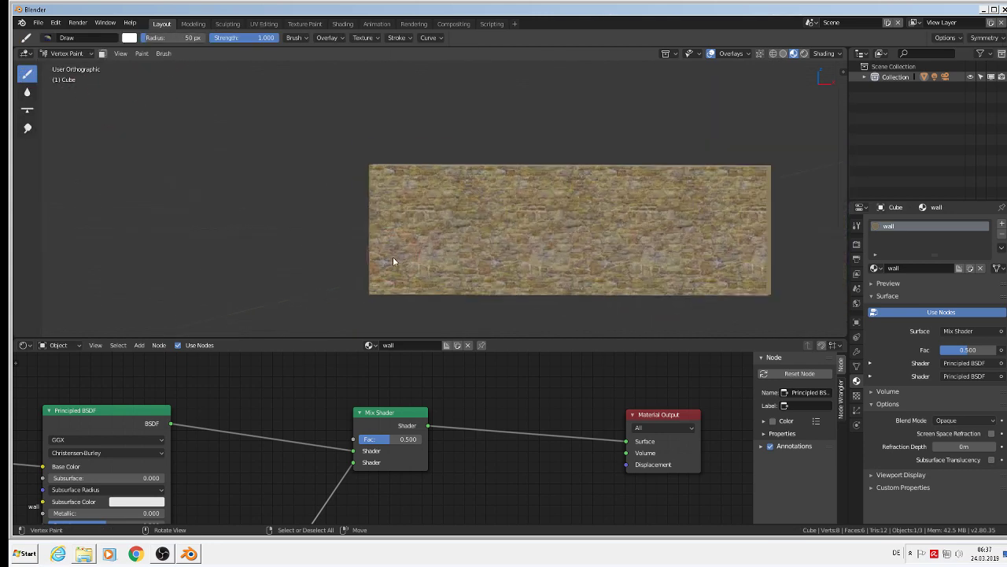
- Put the slab in Edit Mode with wireframe shading and examine its mesh density from several angles
key("Tab")
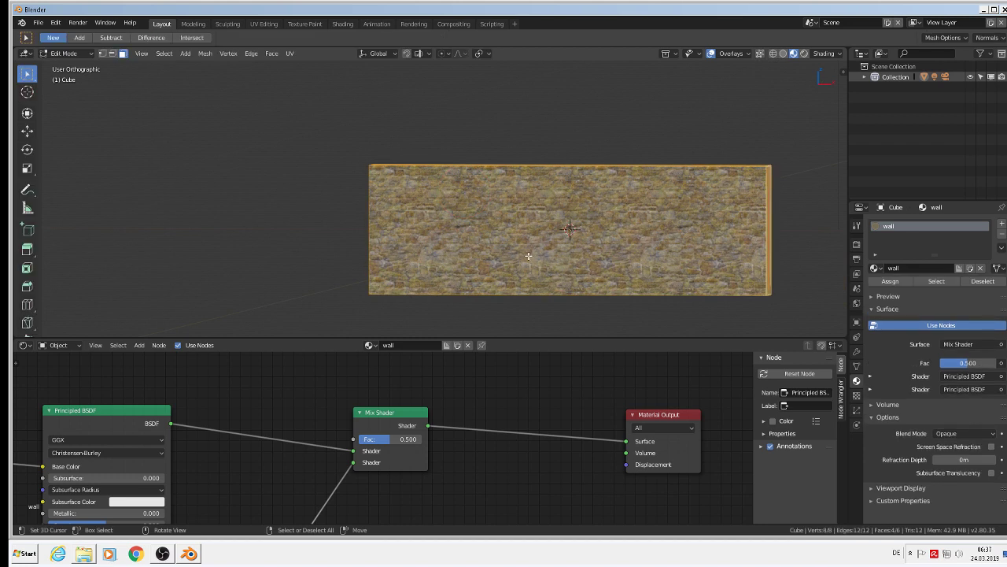
middle_click_drag(528, 255, 567, 258)
left_click(772, 52)
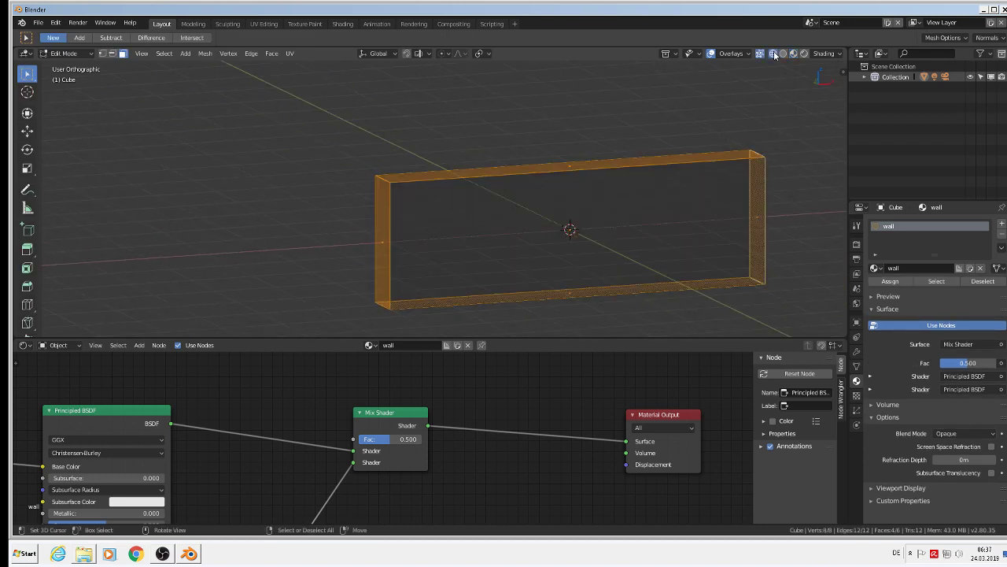
middle_click_drag(515, 217, 500, 220)
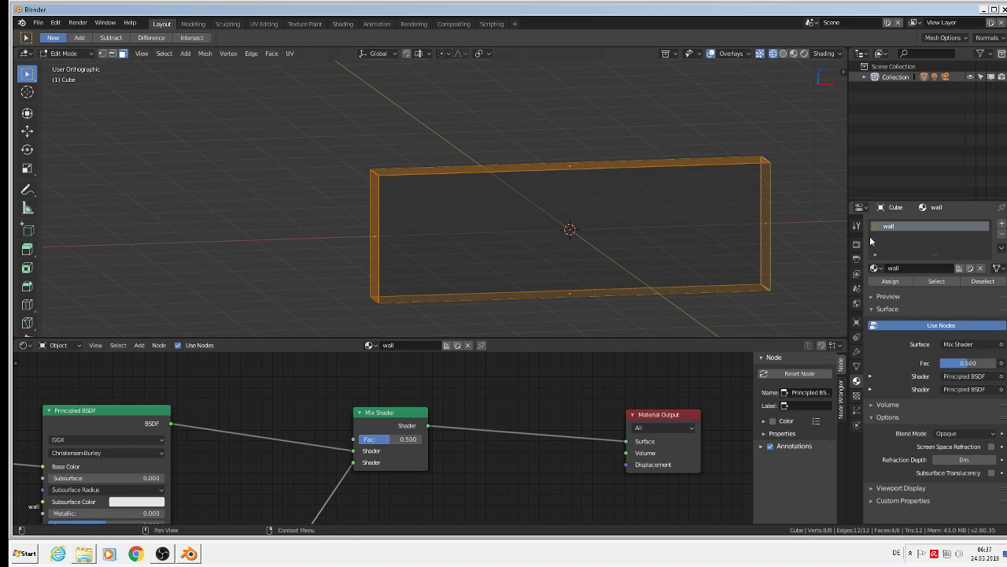
middle_click_drag(439, 176, 515, 232)
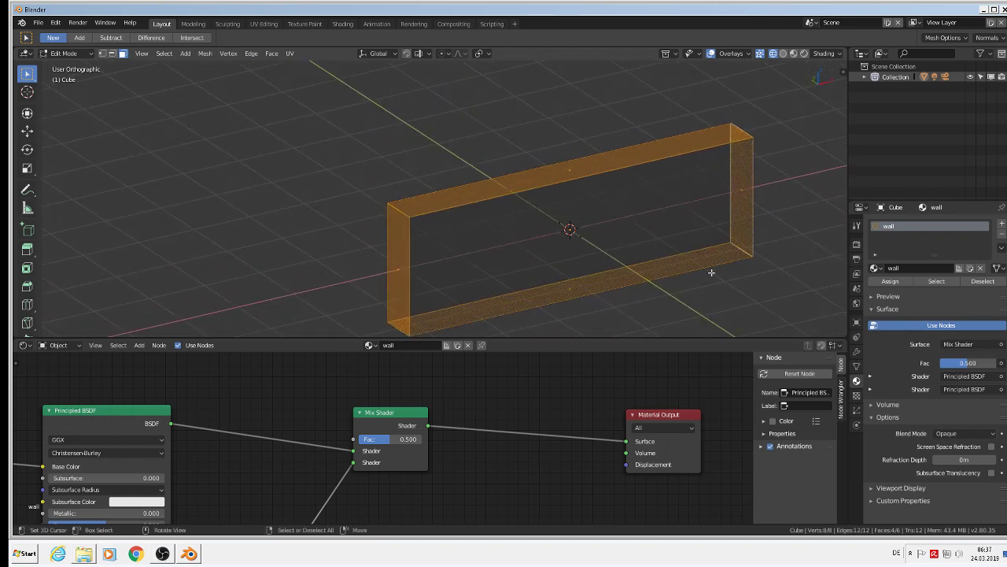
middle_click_drag(711, 273, 688, 271)
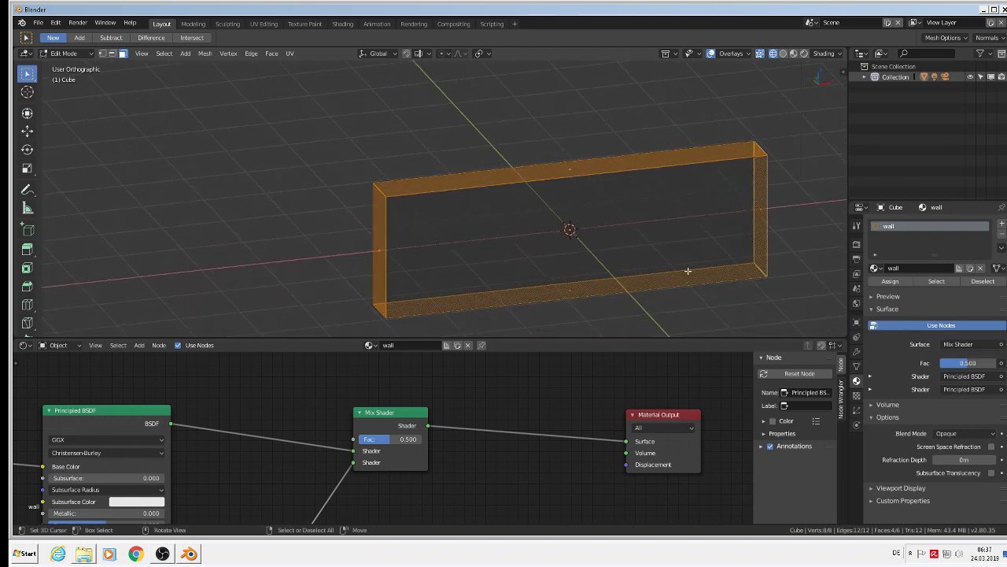
- Add a Subdivision Surface modifier to the slab with View and Render subdivisions both set to 3
left_click(857, 352)
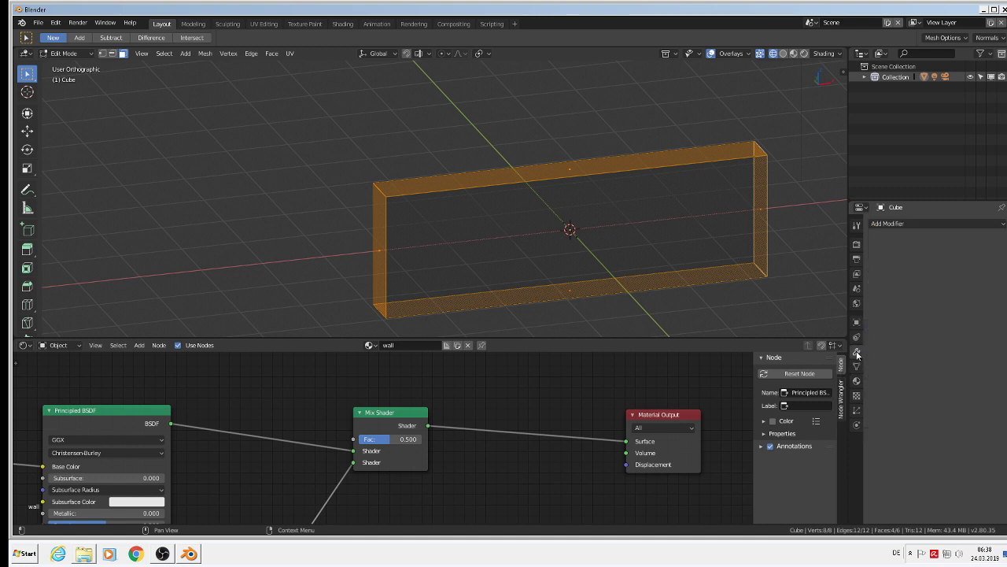
left_click(913, 223)
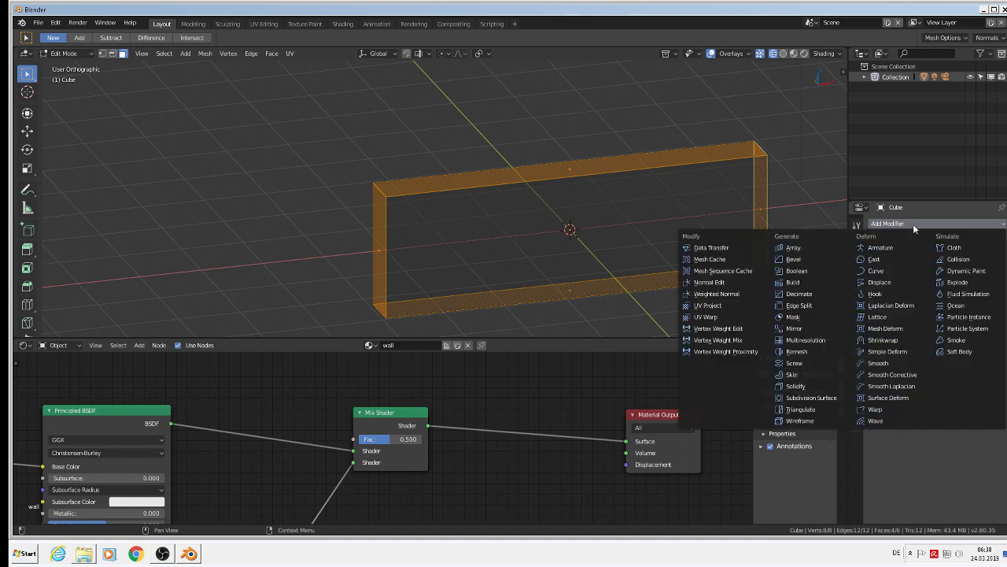
left_click(827, 399)
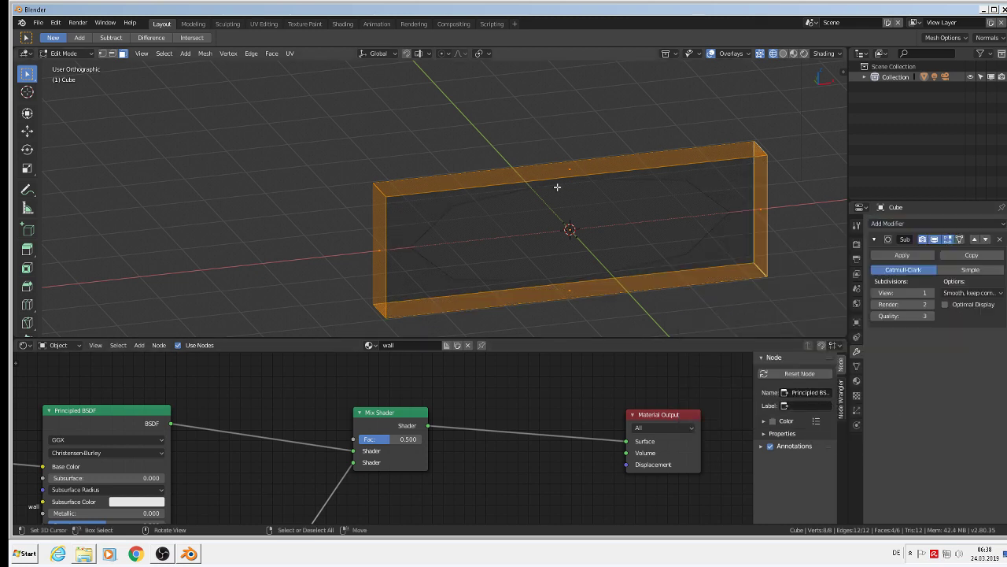
left_click(931, 292)
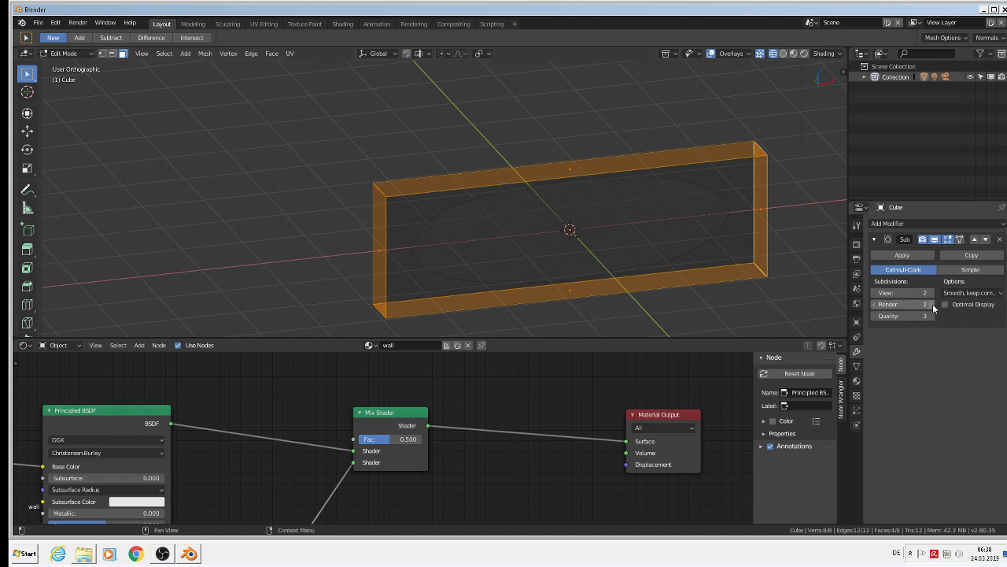
left_click(931, 304)
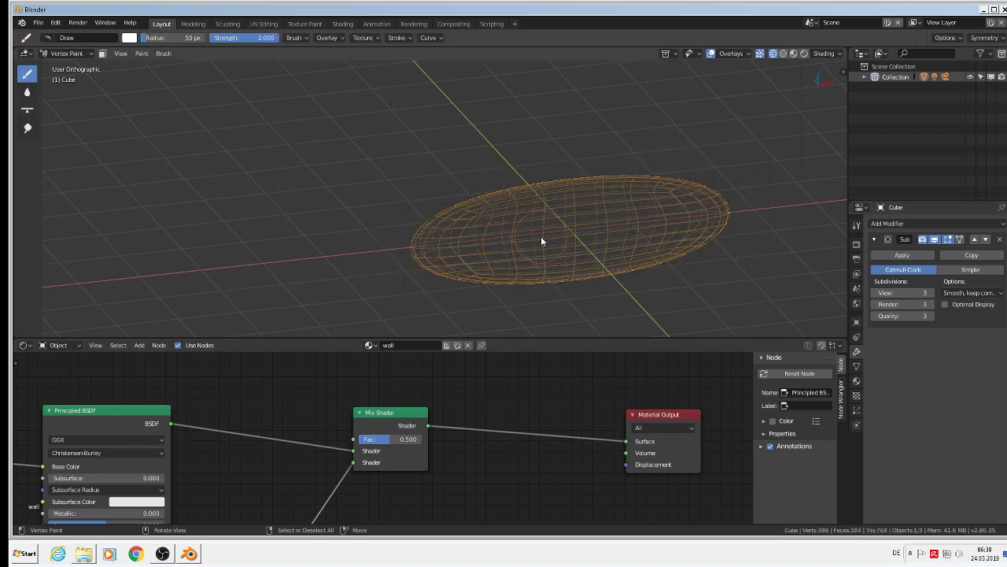
- Examine the subdivided mesh's wireframe in Vertex Paint mode and return the viewport to material preview shading
middle_click_drag(508, 236, 618, 233)
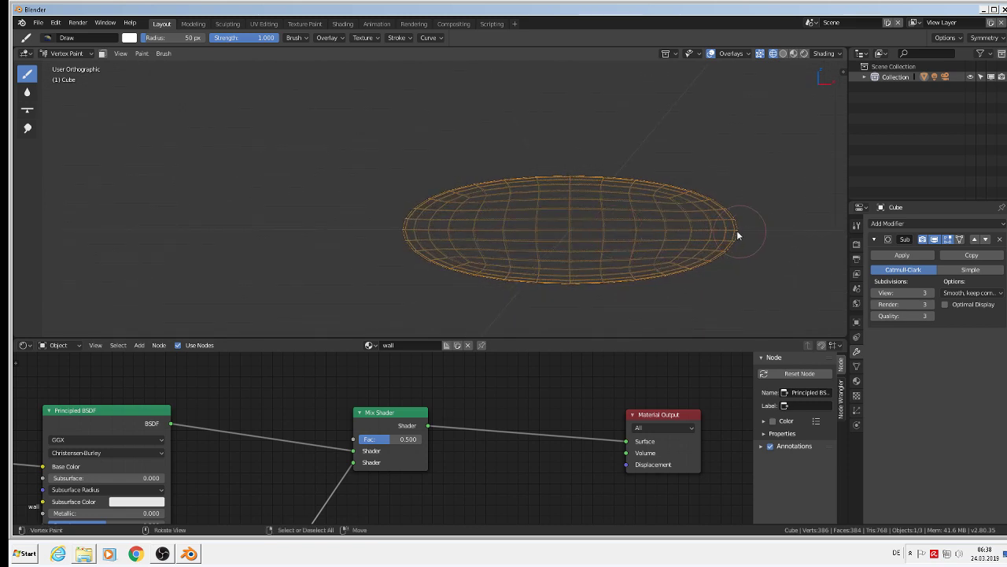
scroll(697, 242, "up", 3)
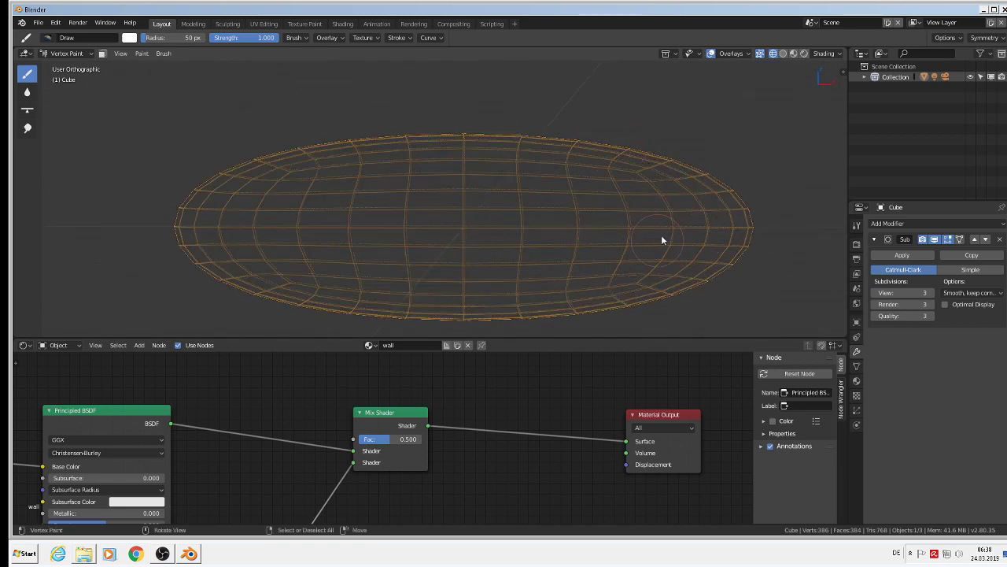
left_click(793, 53)
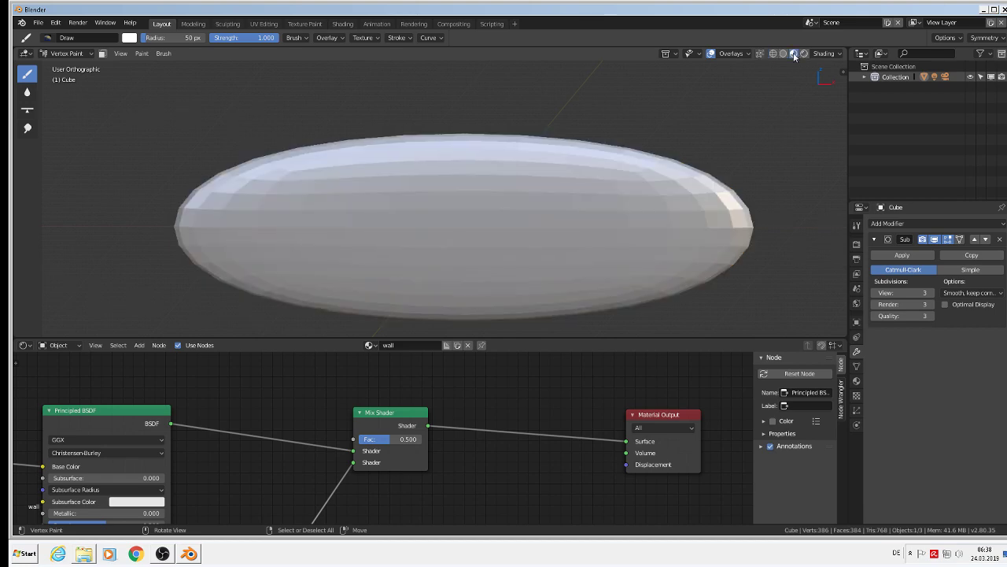
scroll(731, 215, "down", 2)
- Put the slab in Edit Mode and add two evenly spaced vertical loop cuts across its length
key("Tab")
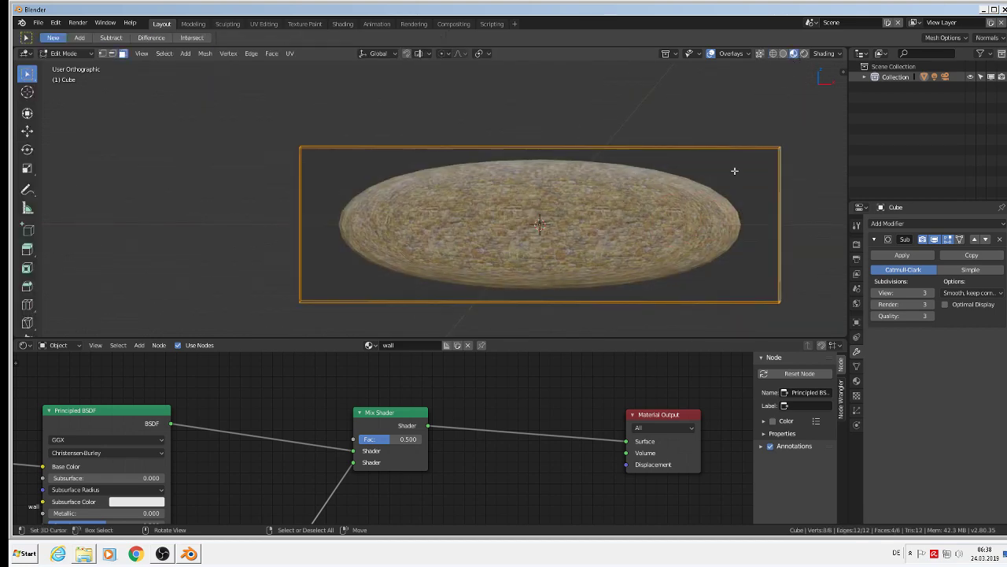
mouse_move(733, 169)
middle_mouse_down()
mouse_move(717, 228)
mouse_move(706, 197)
middle_mouse_up()
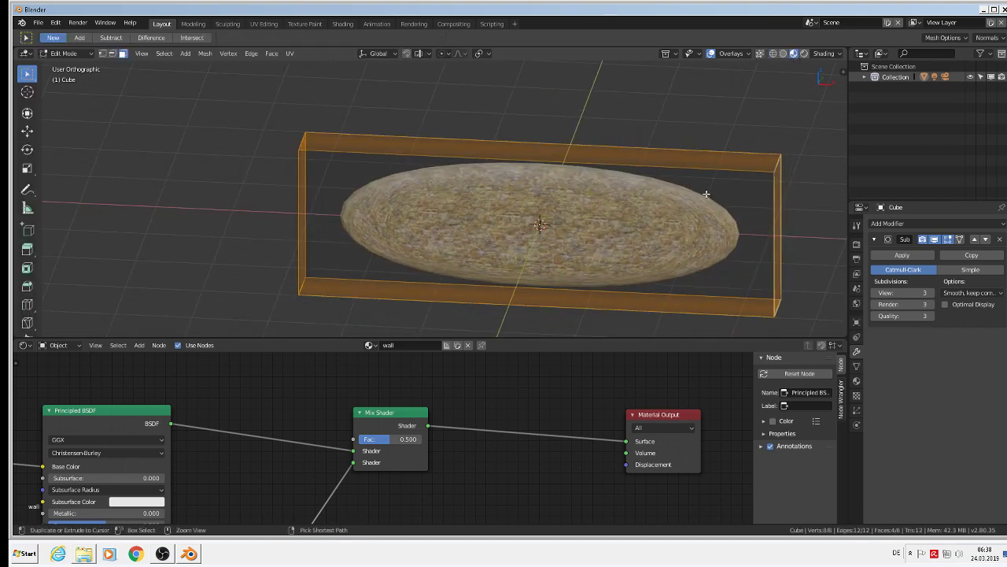
key("ctrl+r")
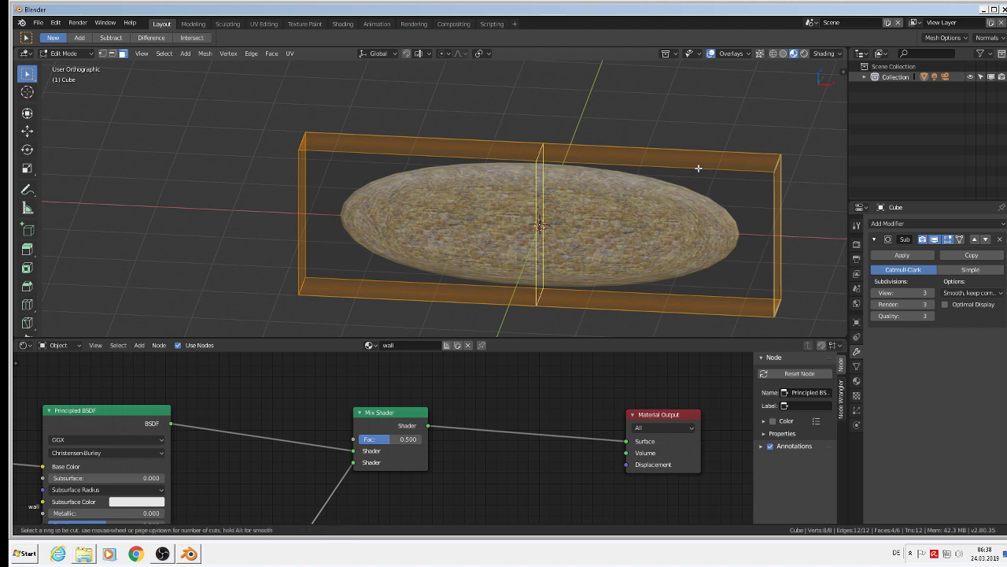
scroll(698, 168, "up", 1)
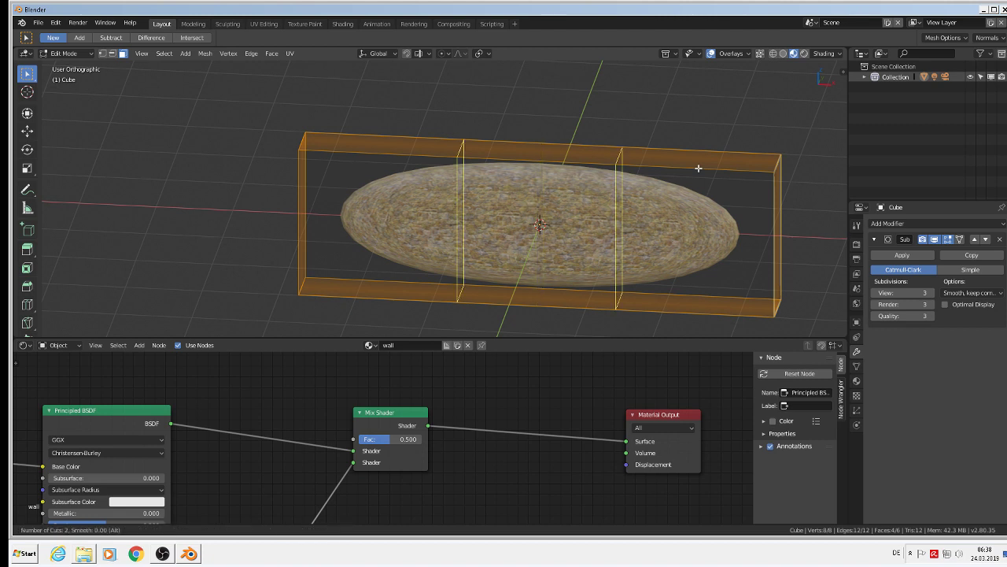
left_click(698, 167)
right_click(698, 167)
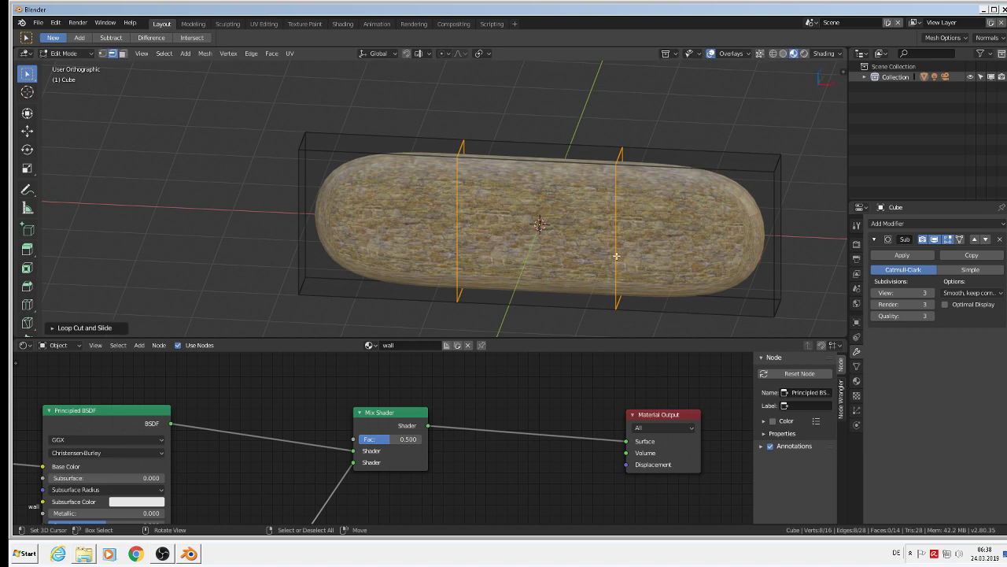
- Scale the two vertical edge loops apart along X by about 2.94, close to the slab's ends
key("s")
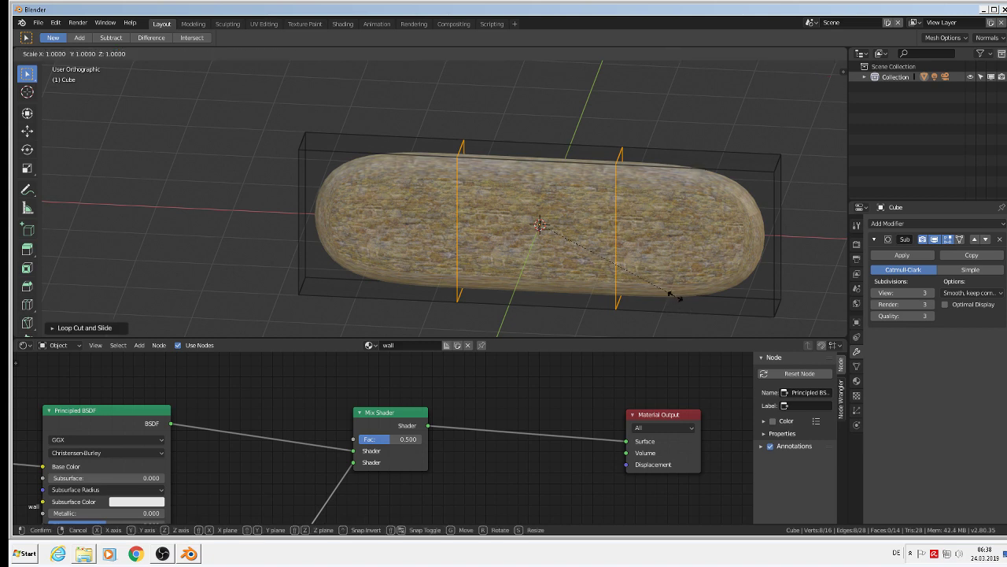
key("x")
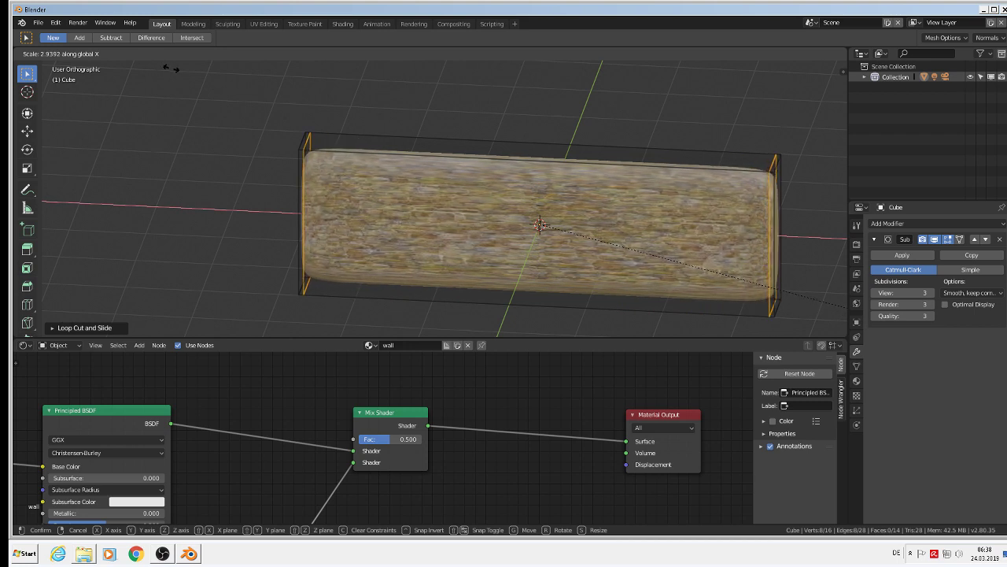
left_click(167, 68)
middle_click_drag(399, 181, 434, 174)
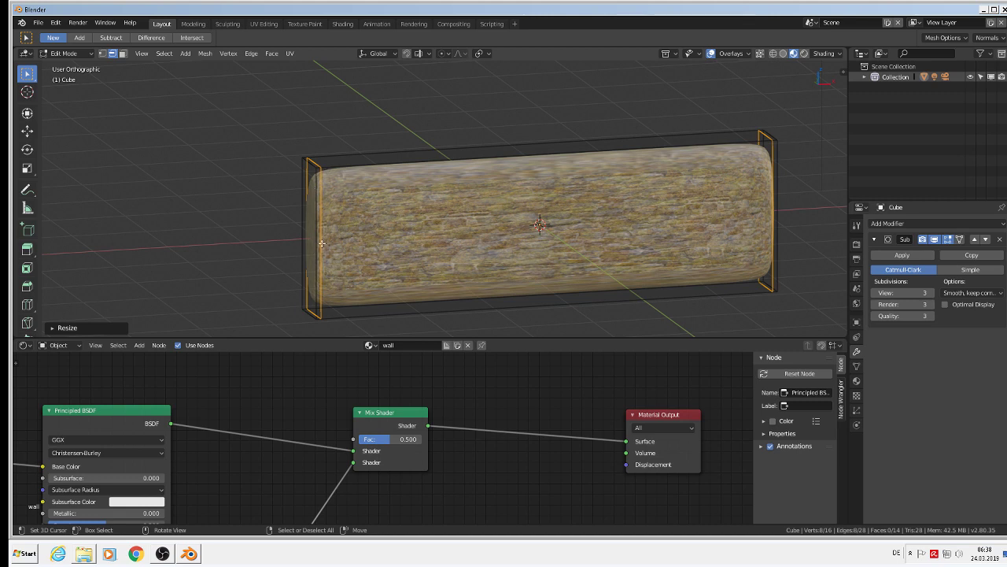
- Add two horizontal loop cuts running along the slab's length
key("ctrl+r")
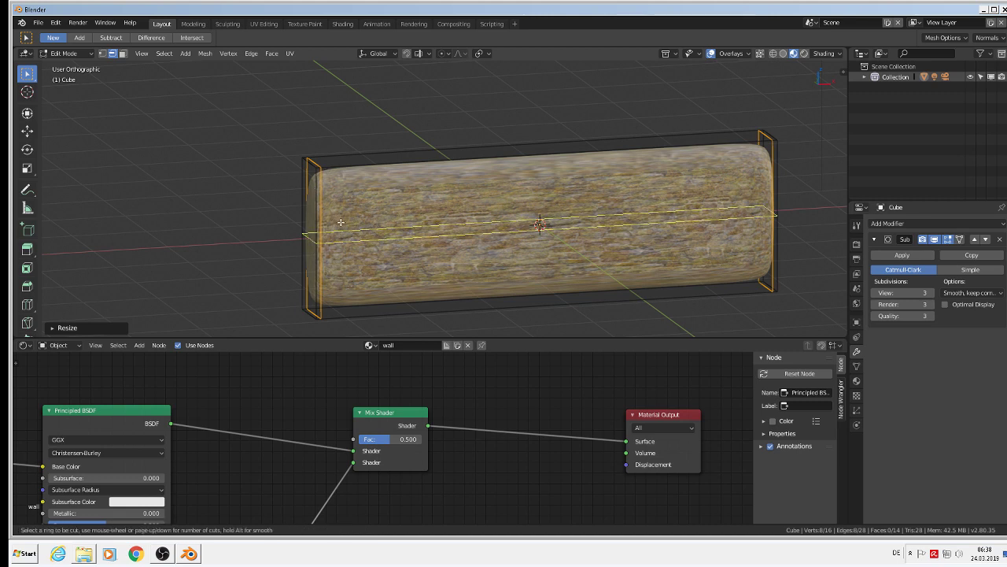
scroll(341, 222, "up", 2)
scroll(341, 223, "down", 2)
scroll(341, 223, "up", 1)
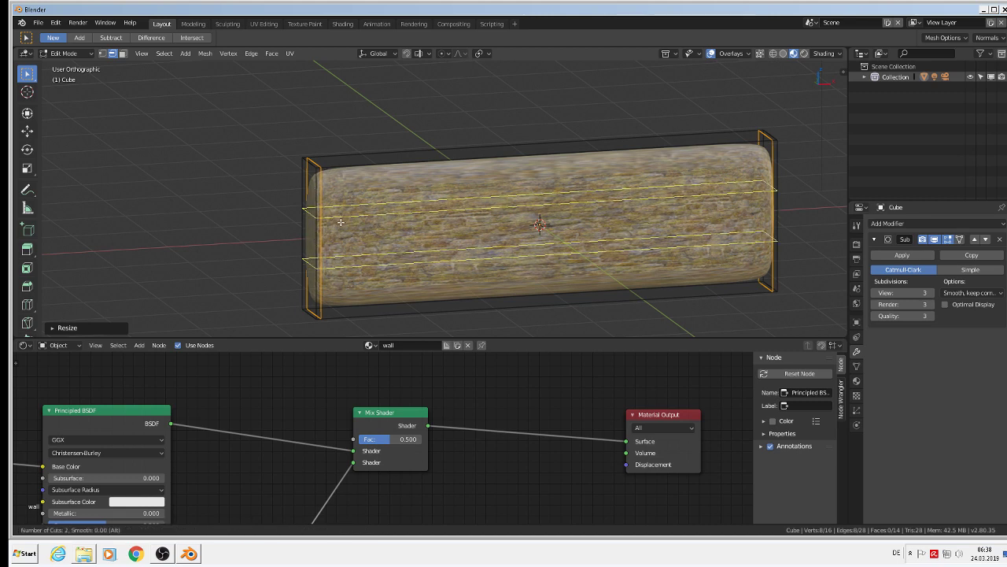
left_click(341, 222)
left_click(352, 236)
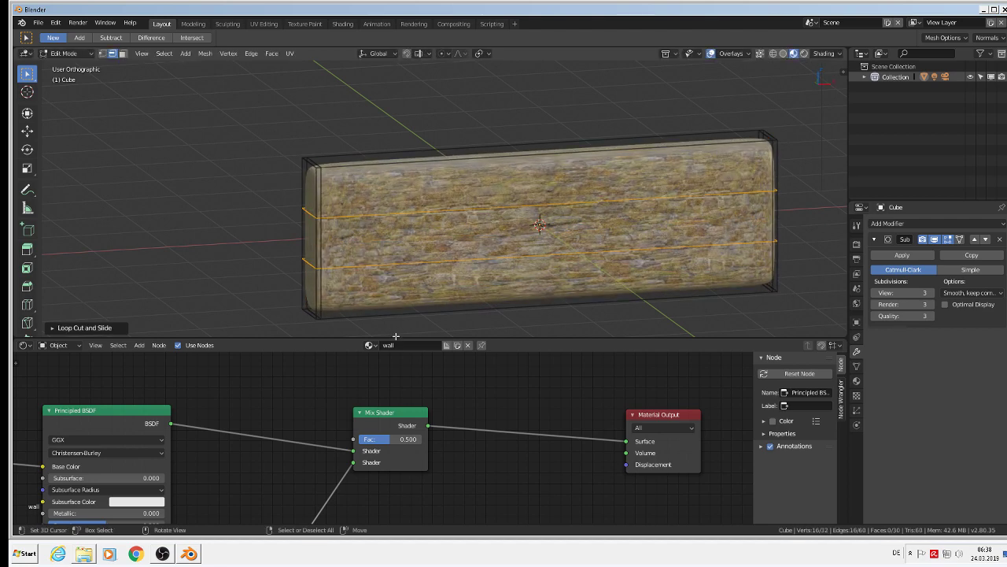
- Move the lower horizontal edge loop down about 0.55 m and the upper one up about 0.27 m along Z
left_click(368, 271, "alt")
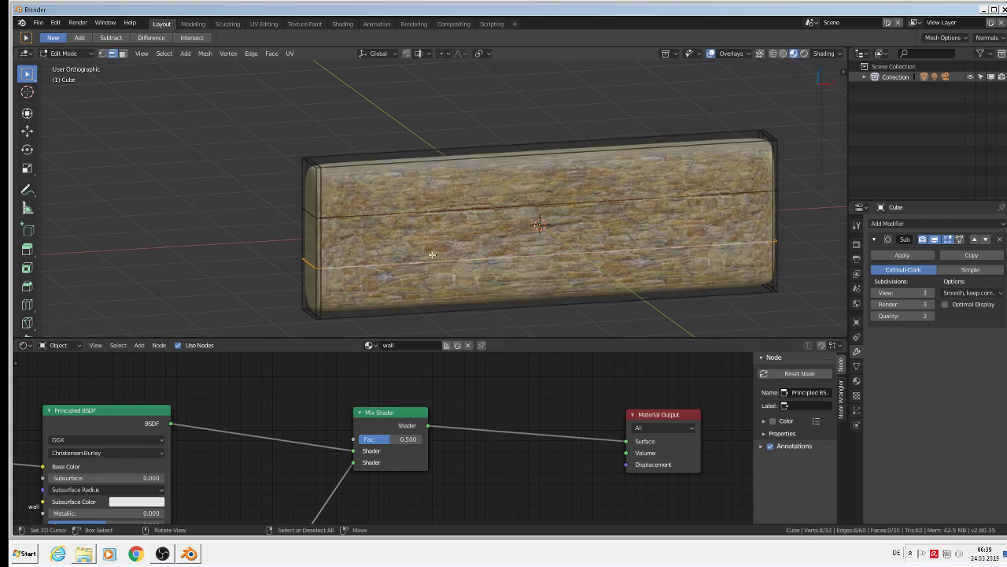
key("g")
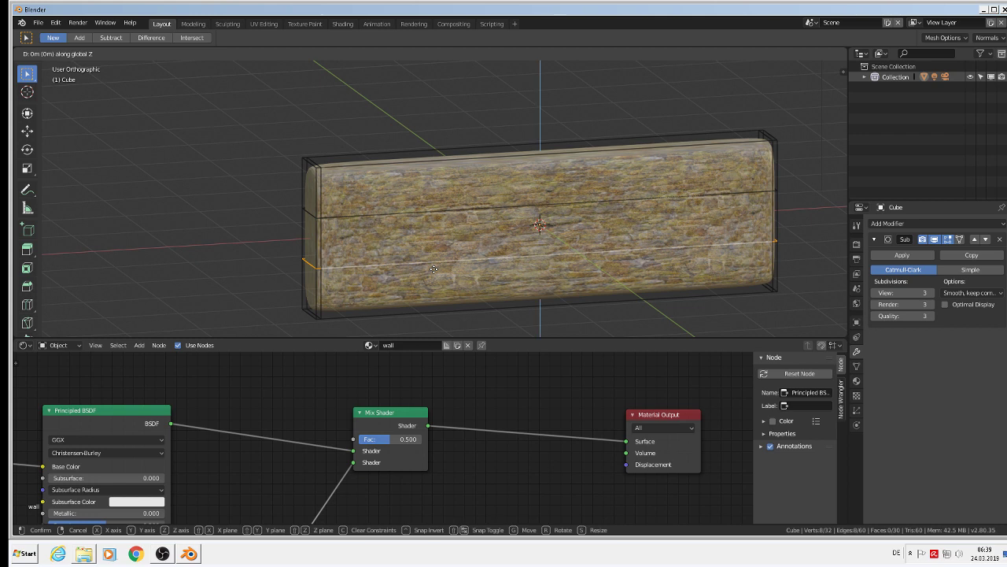
key("z")
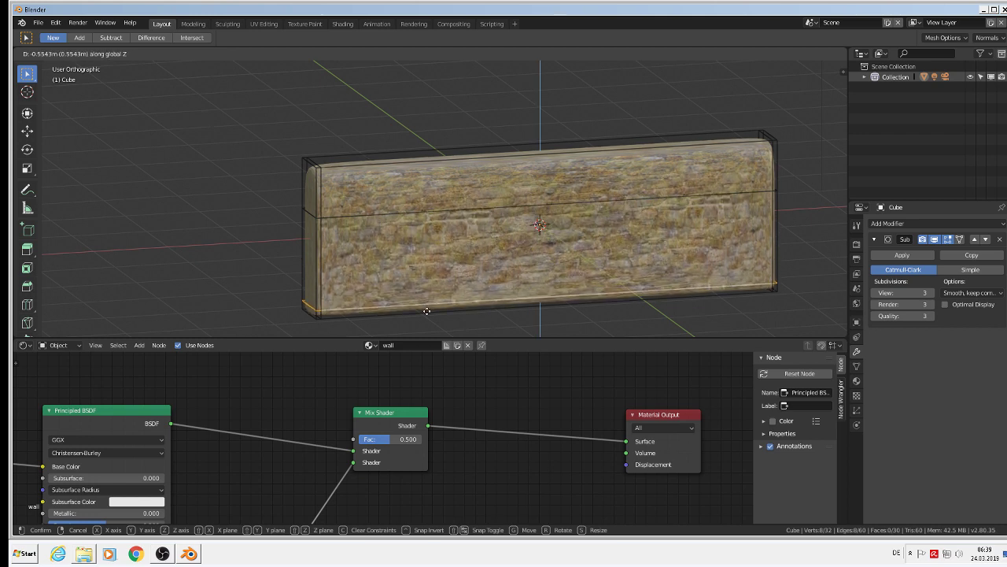
left_click(425, 311)
left_click(404, 212, "alt")
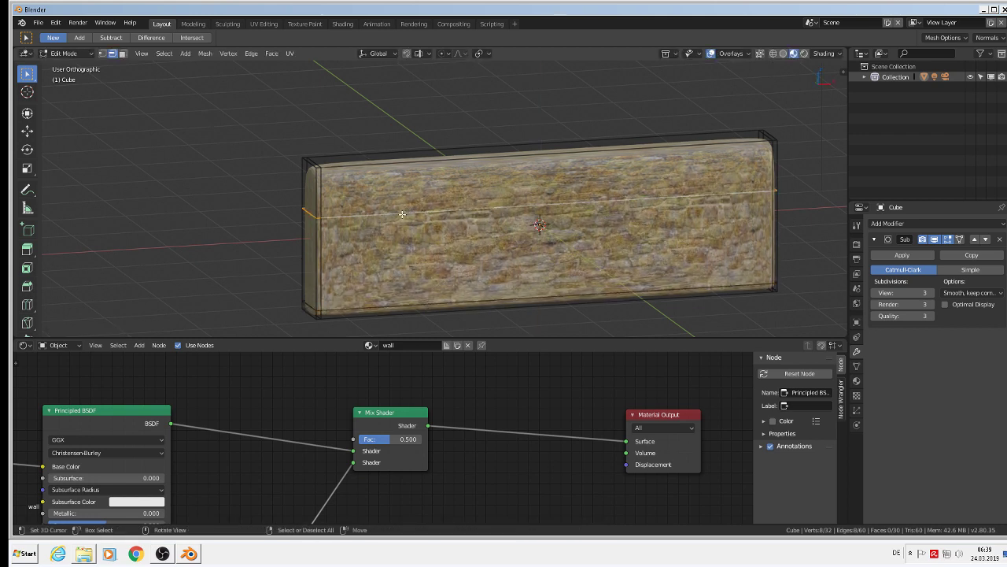
key("g")
key("z")
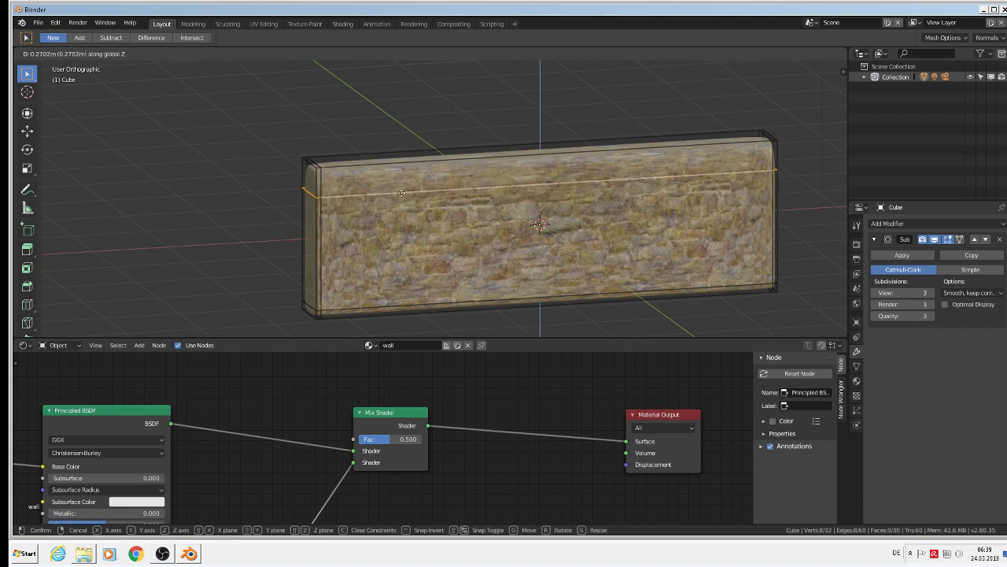
left_click(401, 192)
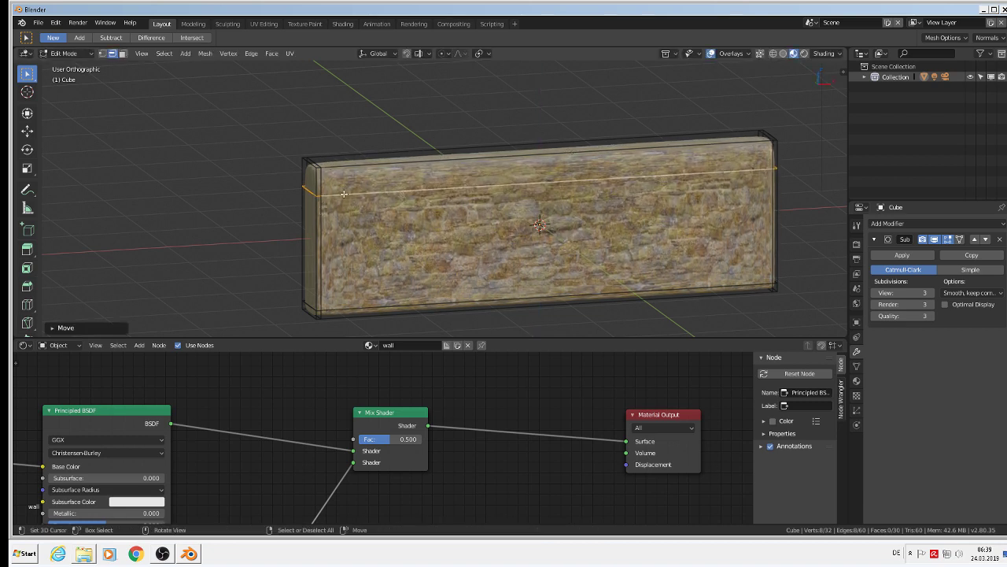
- Apply the slab's Subdivision Surface modifier in Vertex Paint mode and check the resulting mesh in Edit Mode
key("ctrl+Tab")
middle_click_drag(502, 217, 435, 218)
mouse_move(619, 225)
middle_mouse_down()
mouse_move(516, 215)
mouse_move(606, 217)
middle_mouse_up()
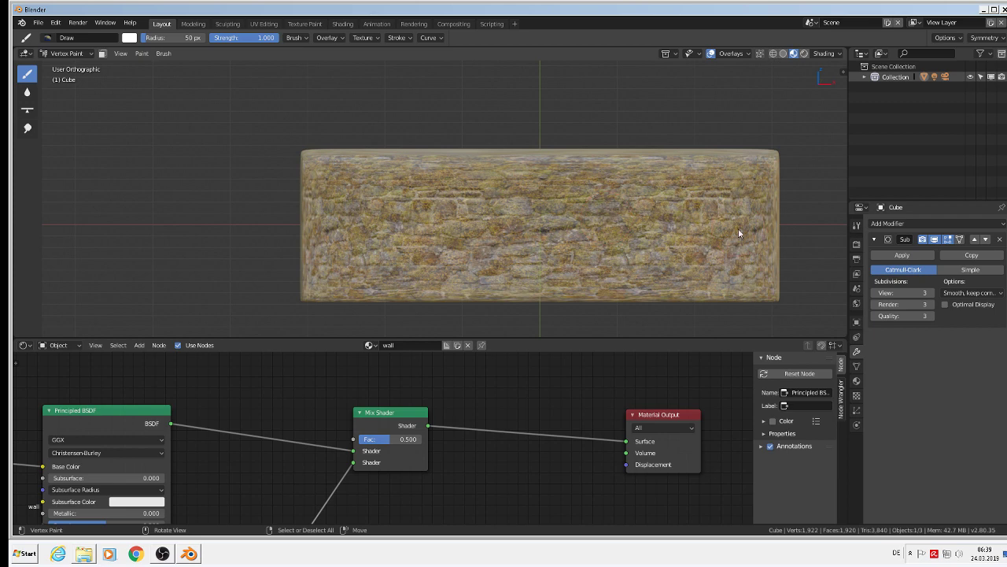
left_click(897, 255)
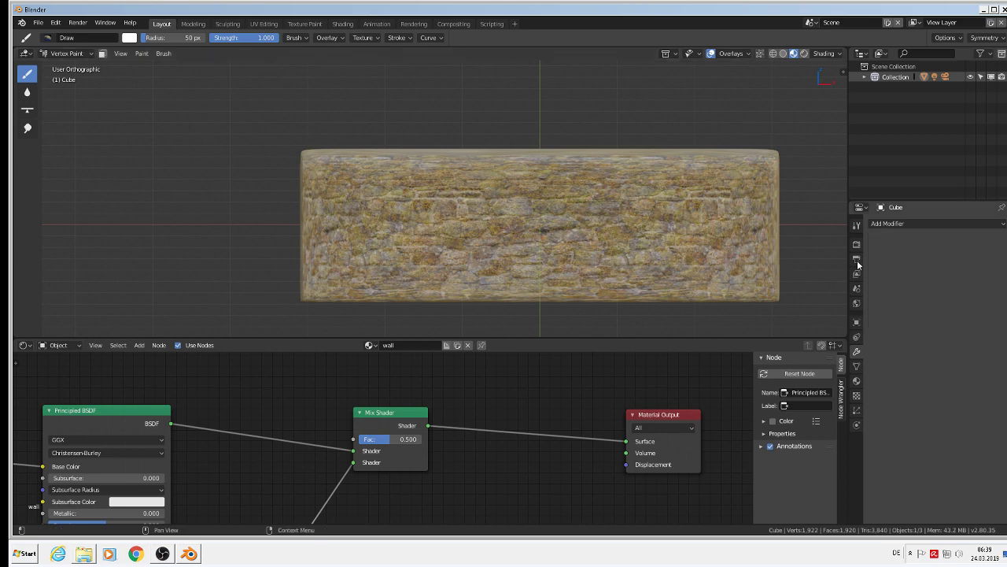
key("Tab")
middle_click_drag(610, 255, 582, 206)
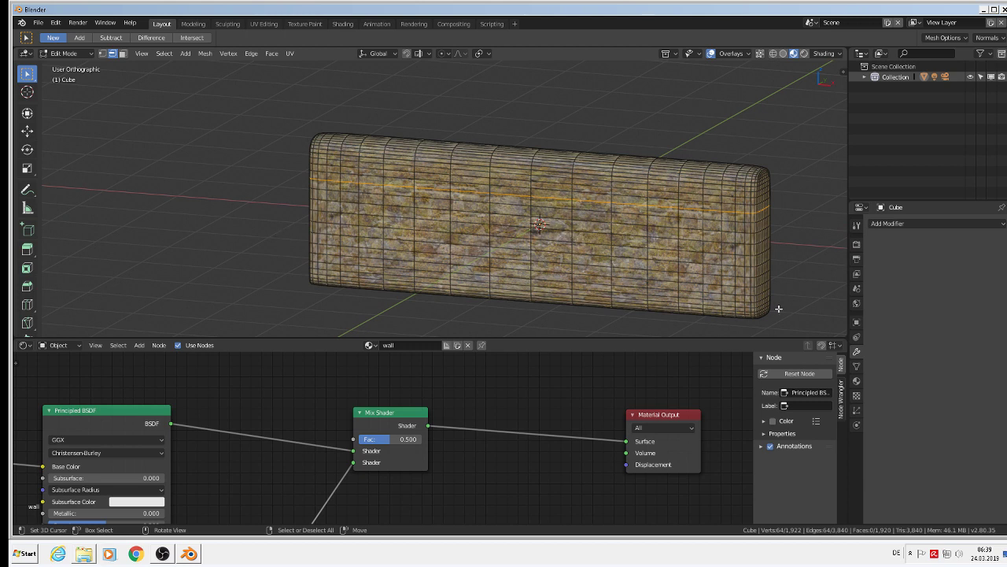
key("ctrl+Tab")
- Add another Subdivision Surface modifier to the slab with View subdivisions set to 2
left_click(895, 224)
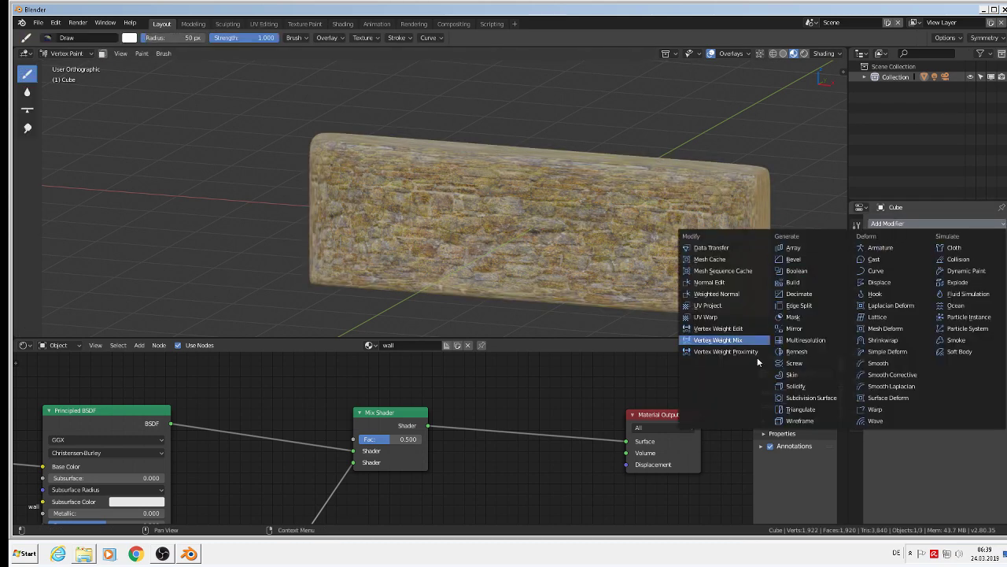
left_click(838, 399)
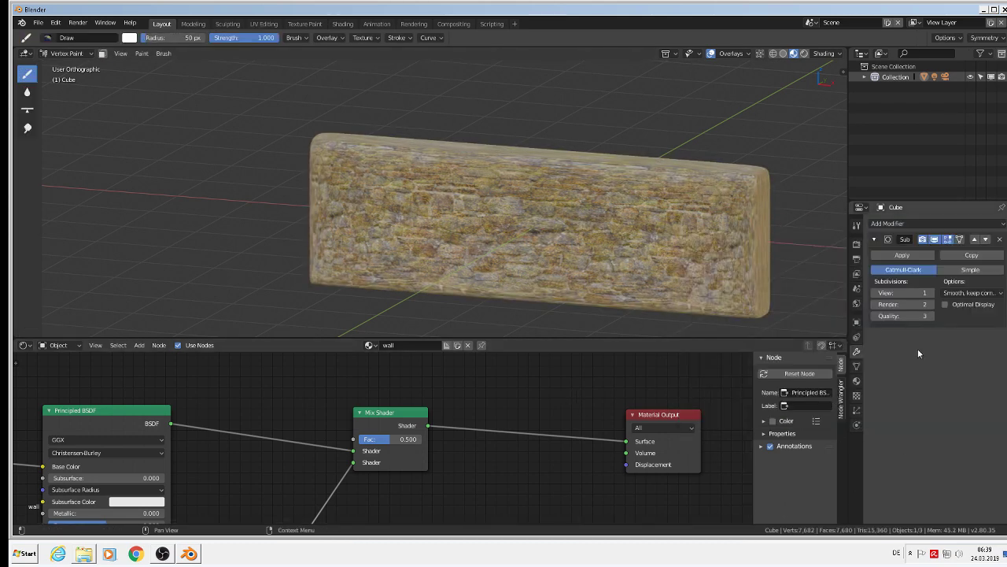
left_click(930, 292)
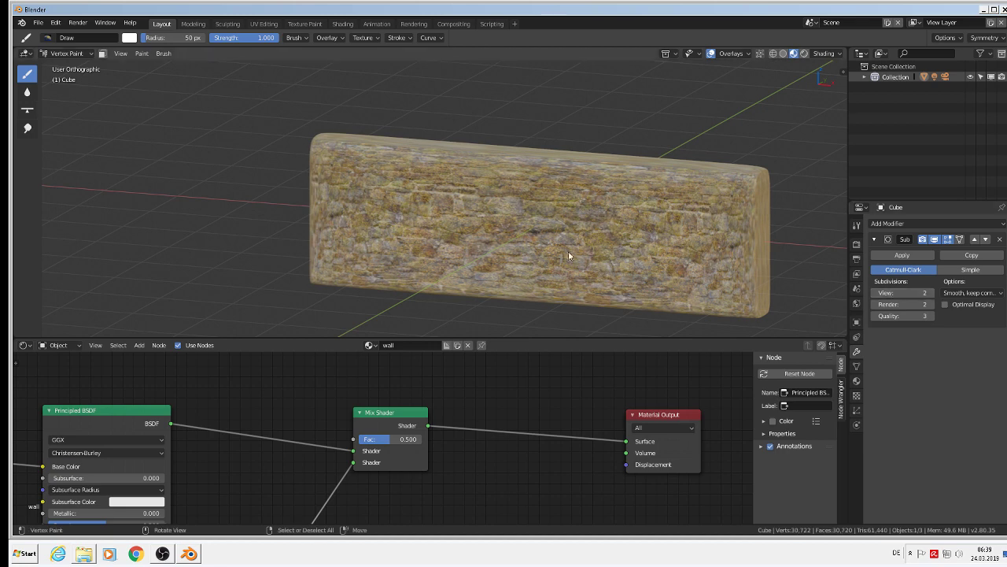
middle_click_drag(394, 235, 448, 243)
scroll(485, 244, "up", 2)
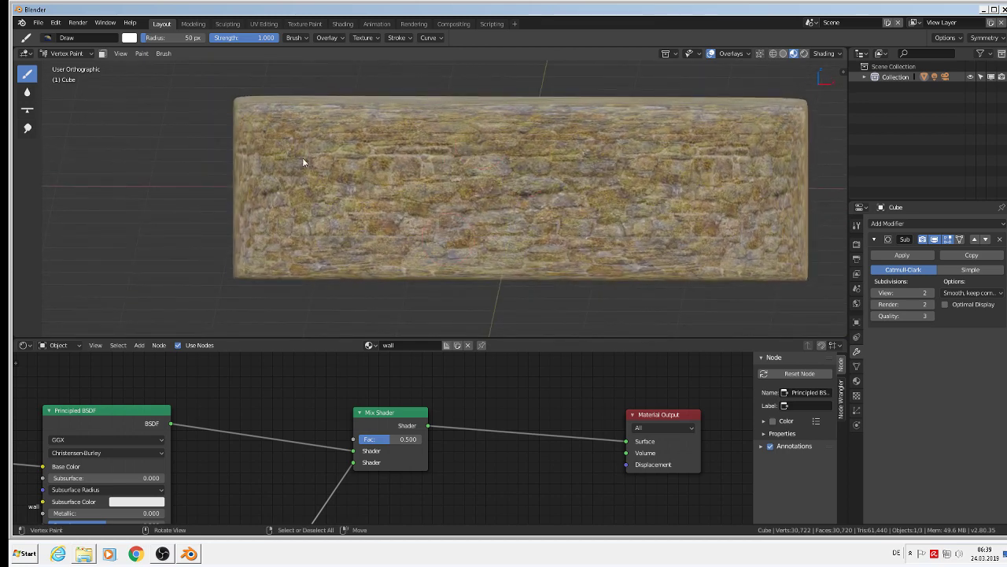
- Switch the slab to Object Mode and apply its object transform
left_click(66, 52)
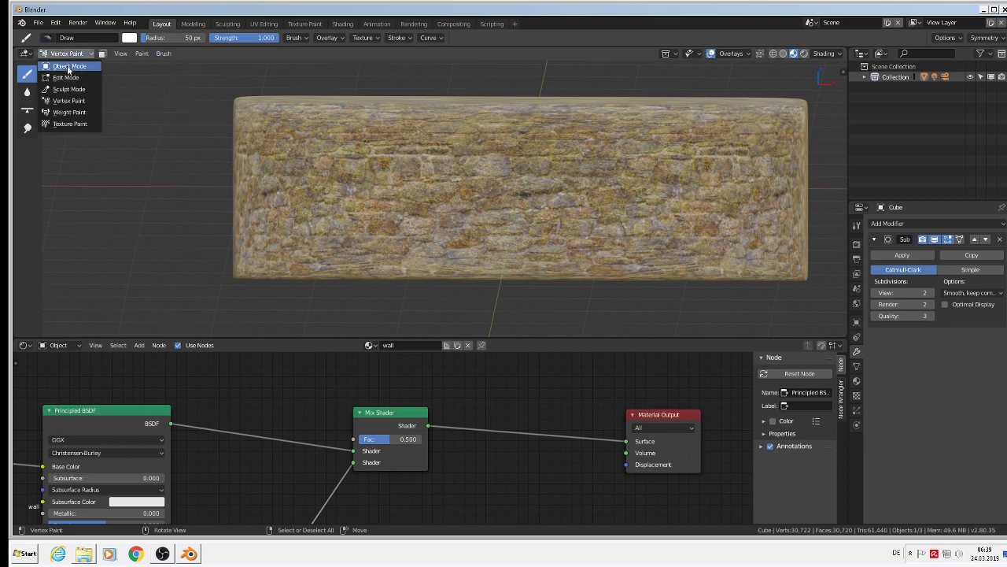
left_click(69, 67)
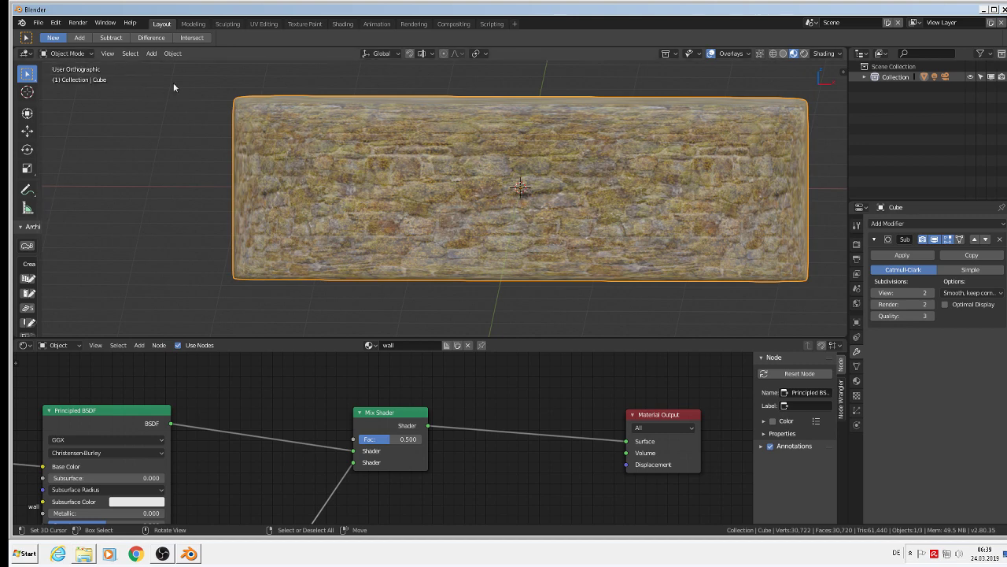
left_click(173, 53)
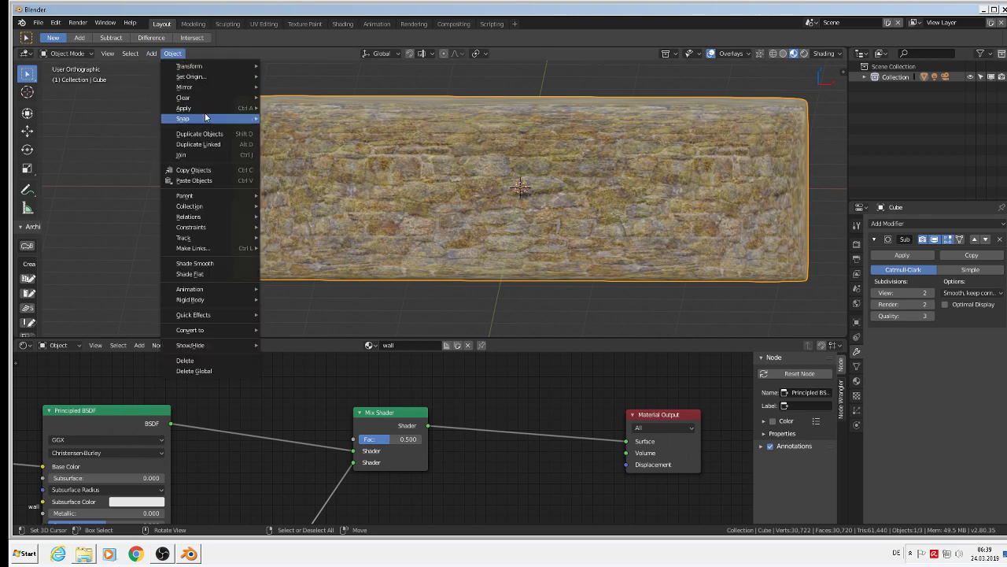
mouse_move(209, 109)
left_click(299, 139)
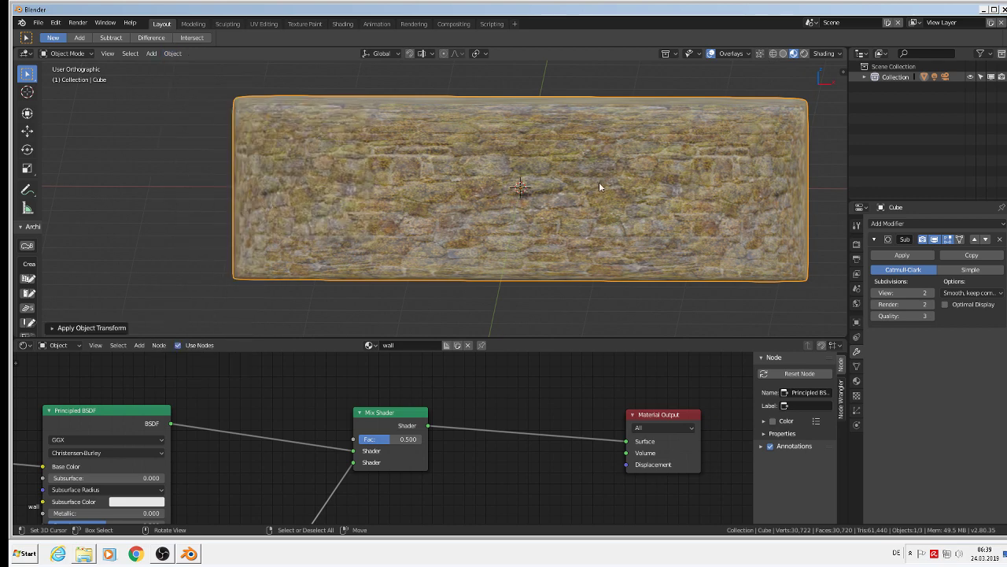
- Select the slab's whole mesh in Edit Mode and UV map it with Project From View
key("Tab")
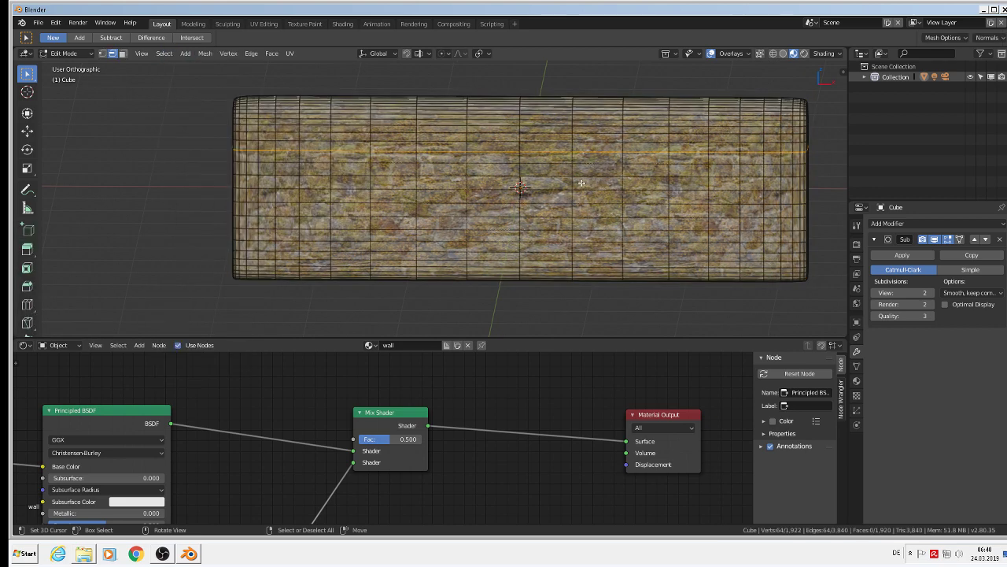
key("Tab")
key("Tab")
key("a")
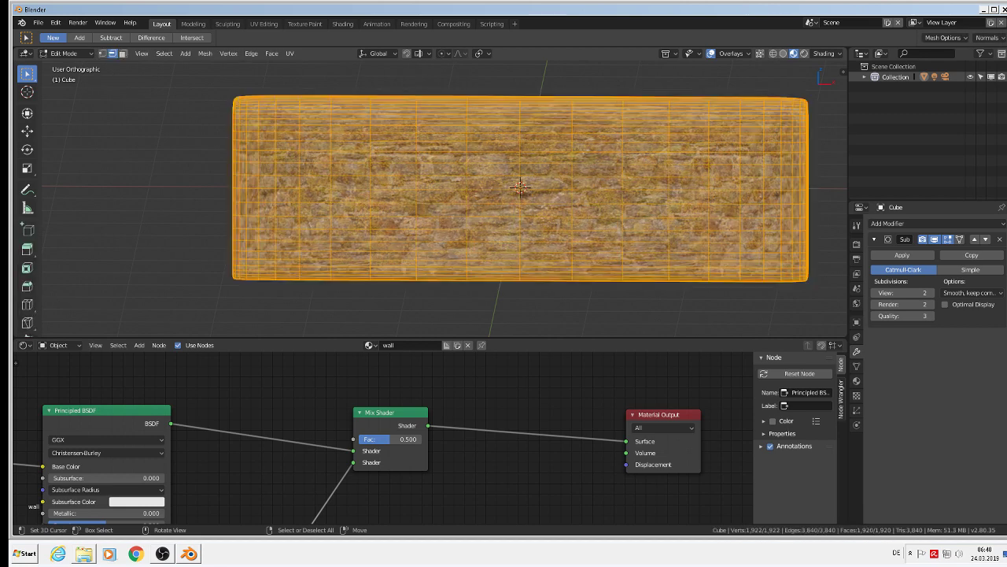
key("u")
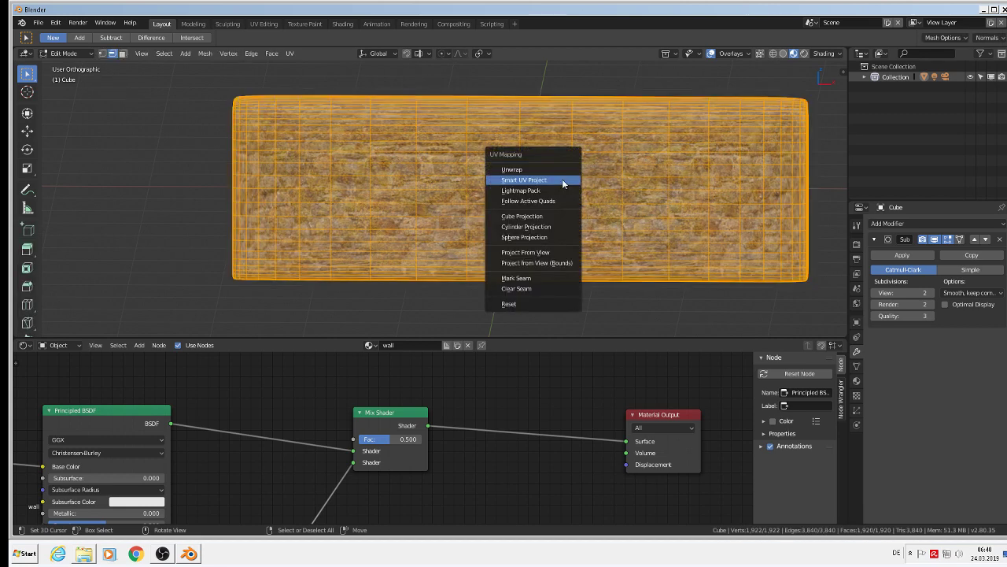
left_click(558, 253)
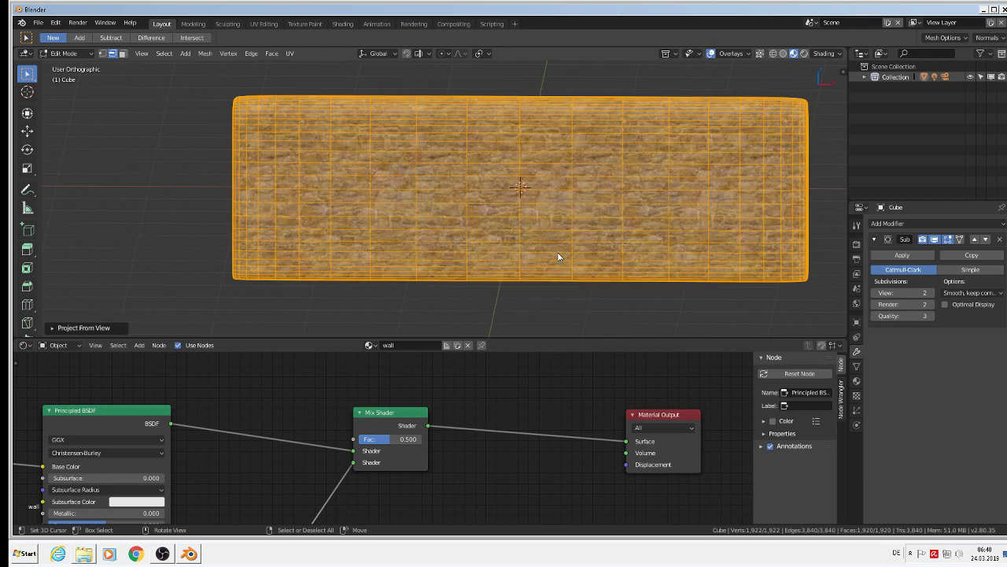
- Leave Edit Mode and switch the slab to Vertex Paint mode
key("Tab")
scroll(544, 253, "up", 2)
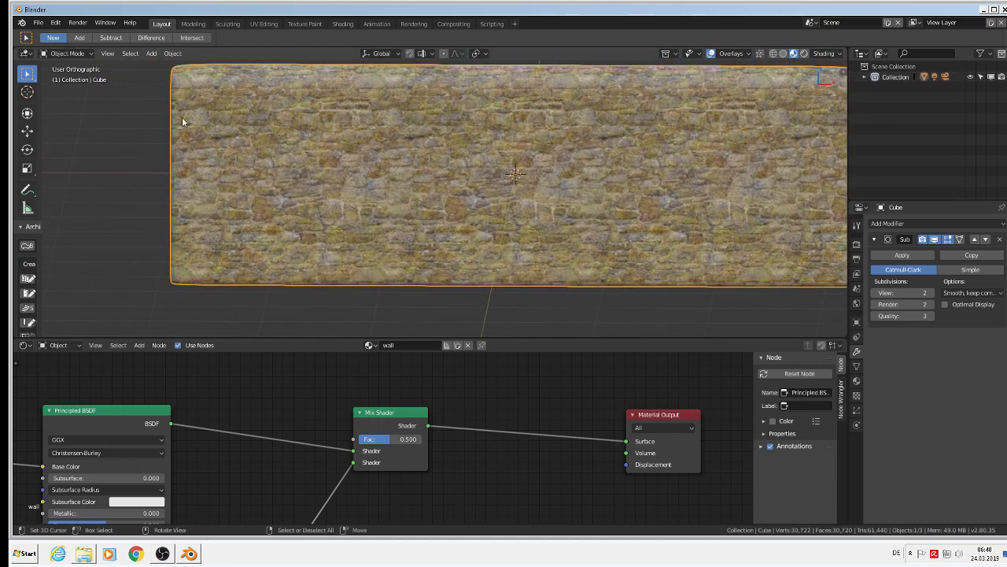
left_click(69, 53)
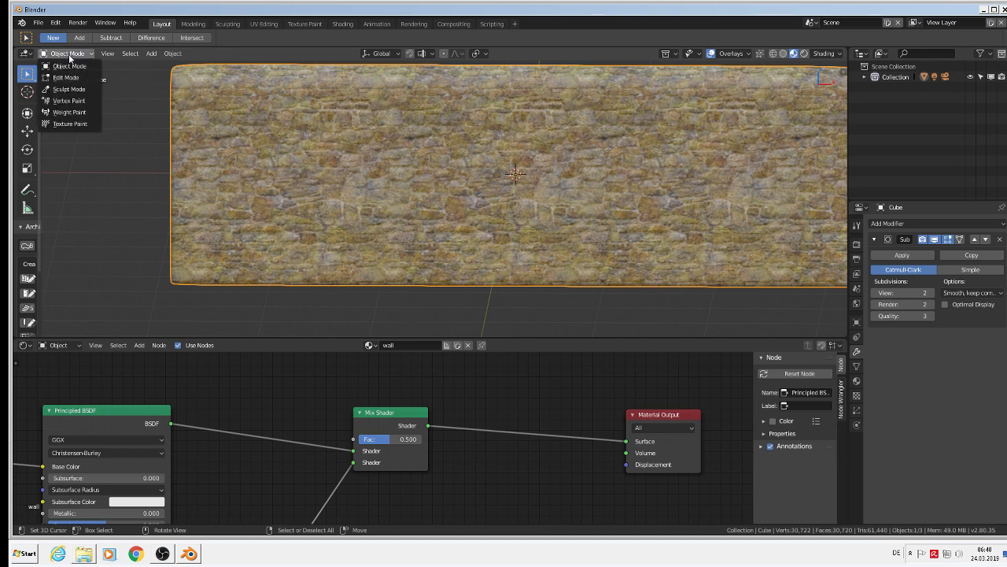
left_click(71, 100)
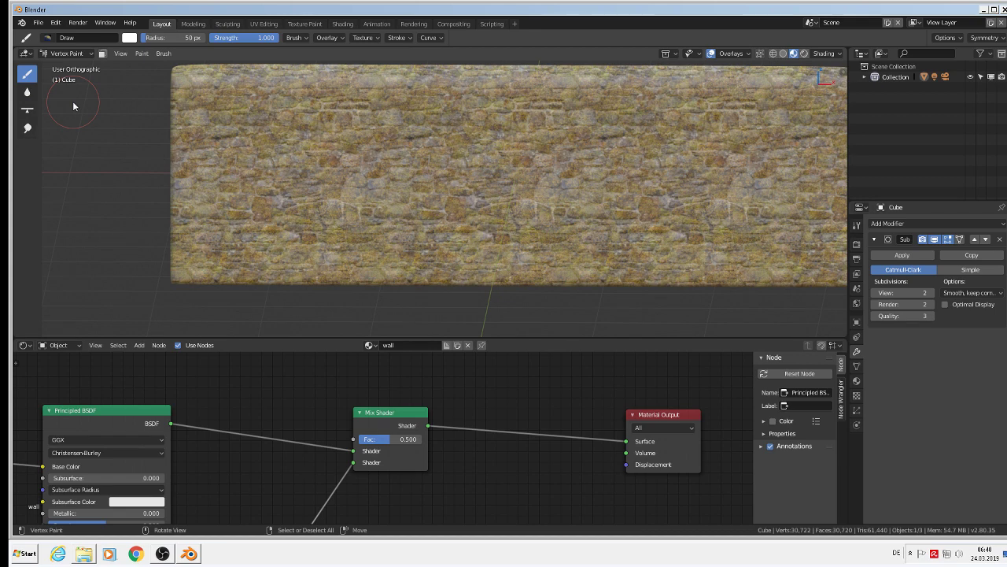
- Set the vertex paint brush radius to 37 px
scroll(231, 165, "down", 3)
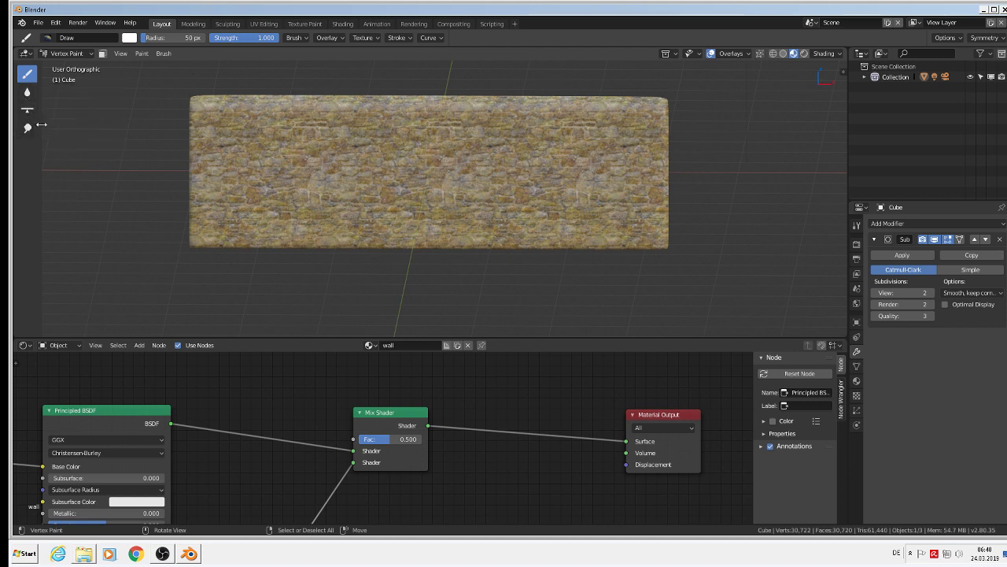
left_click(164, 54)
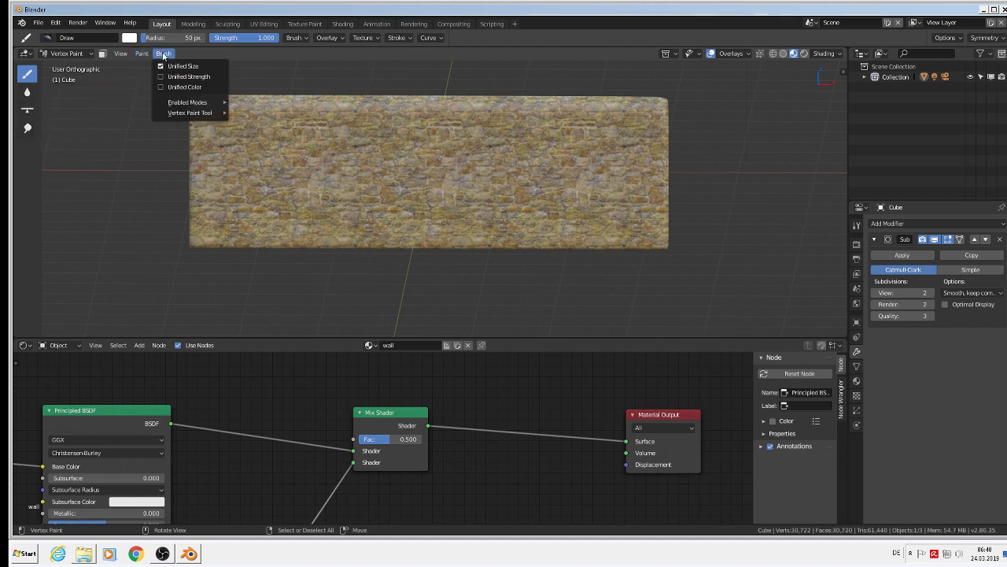
mouse_move(201, 108)
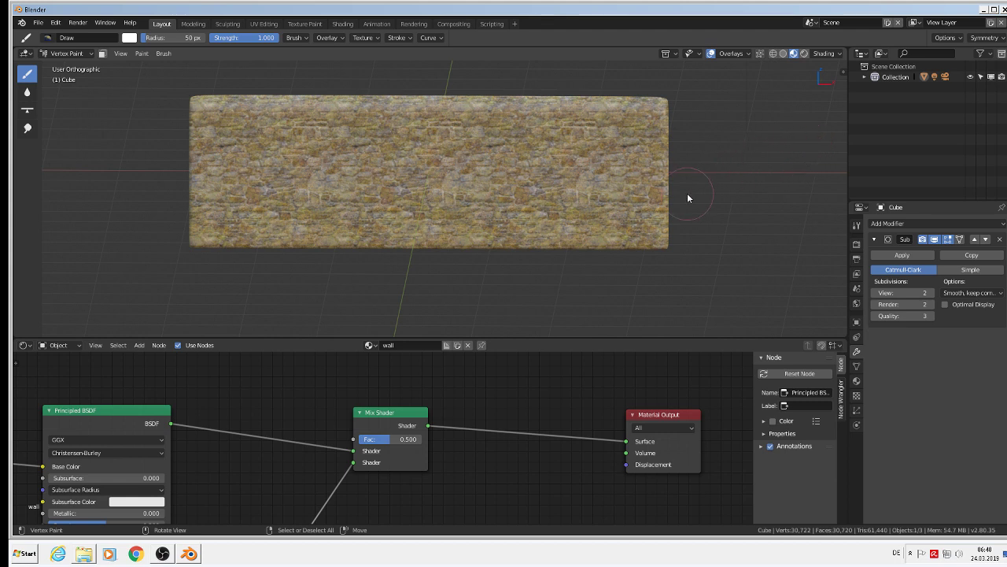
left_click(151, 38)
type("269")
key("Return")
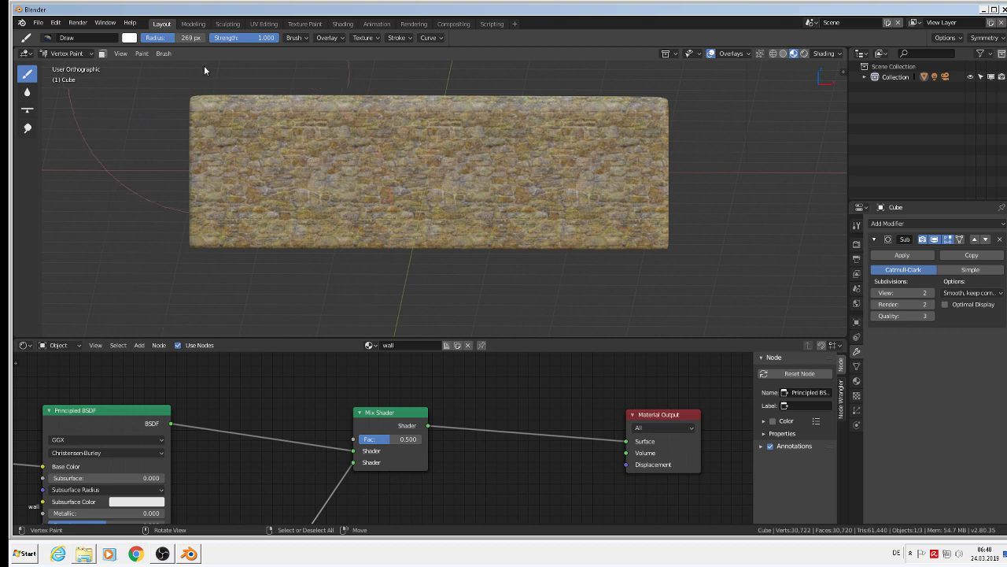
left_click_drag(175, 37, 148, 37)
left_click(296, 37)
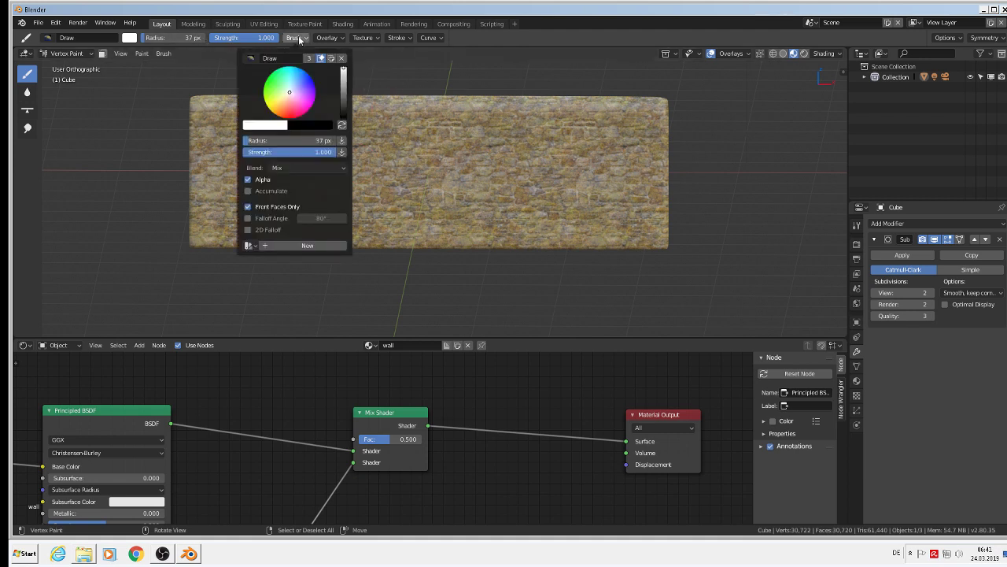
left_click(329, 37)
mouse_move(356, 38)
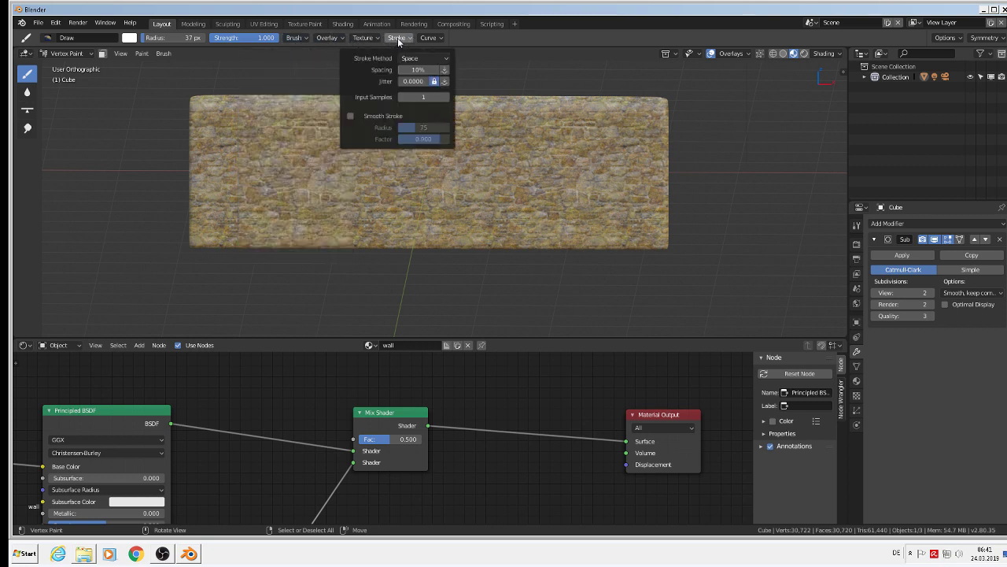
mouse_move(440, 40)
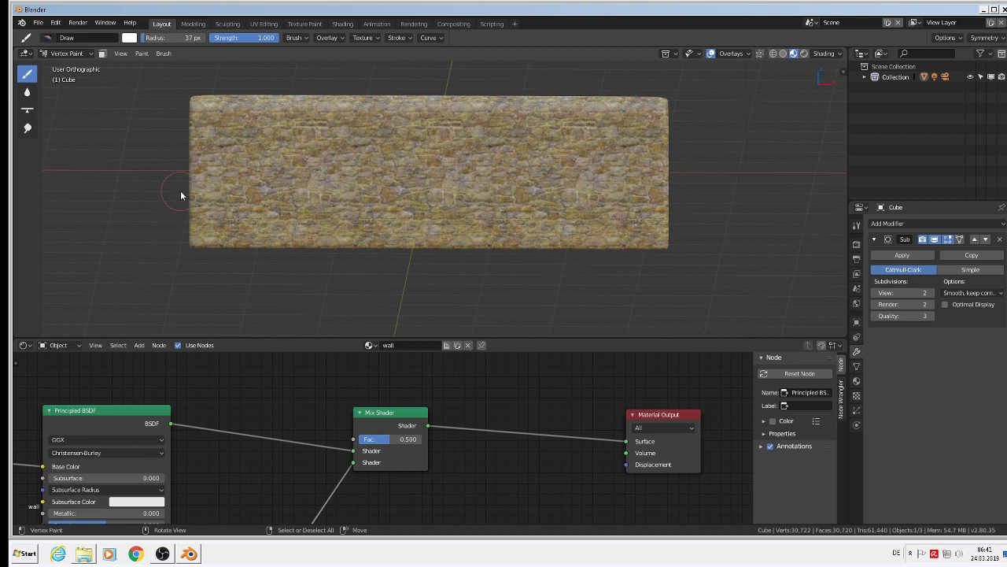
left_click(128, 39)
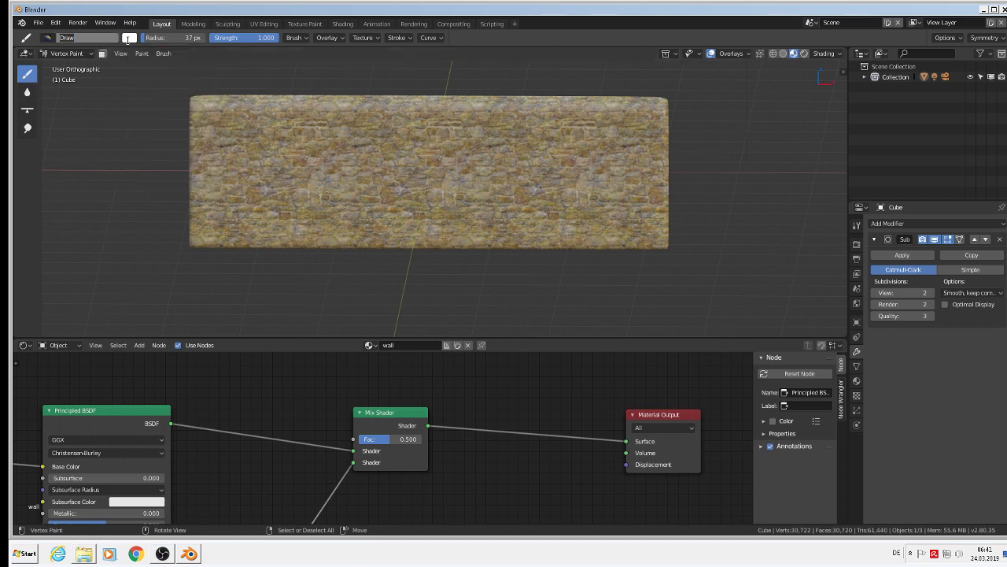
- Try the Add vertex paint brush with black as its color and compare the viewport shading modes
left_click(47, 38)
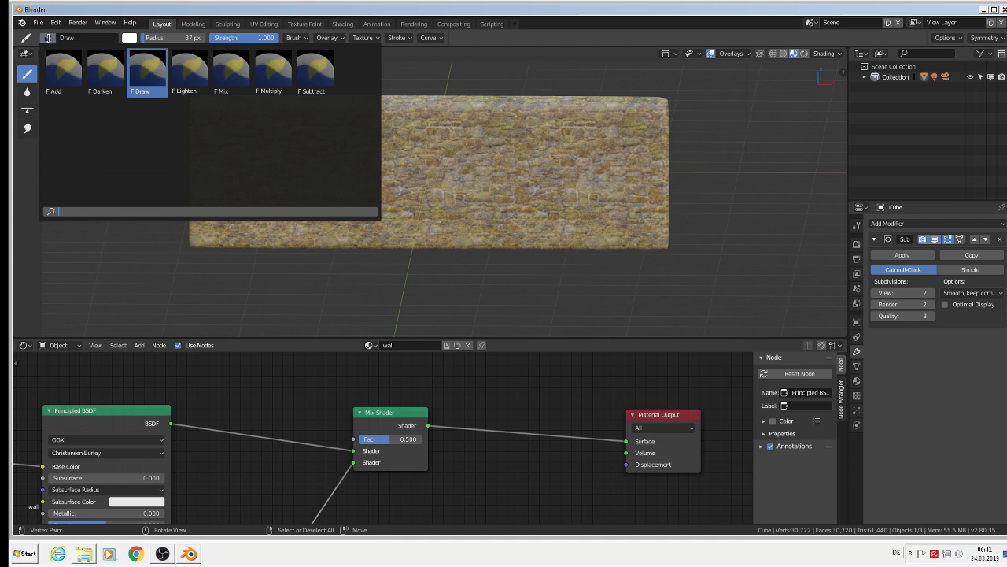
left_click(68, 73)
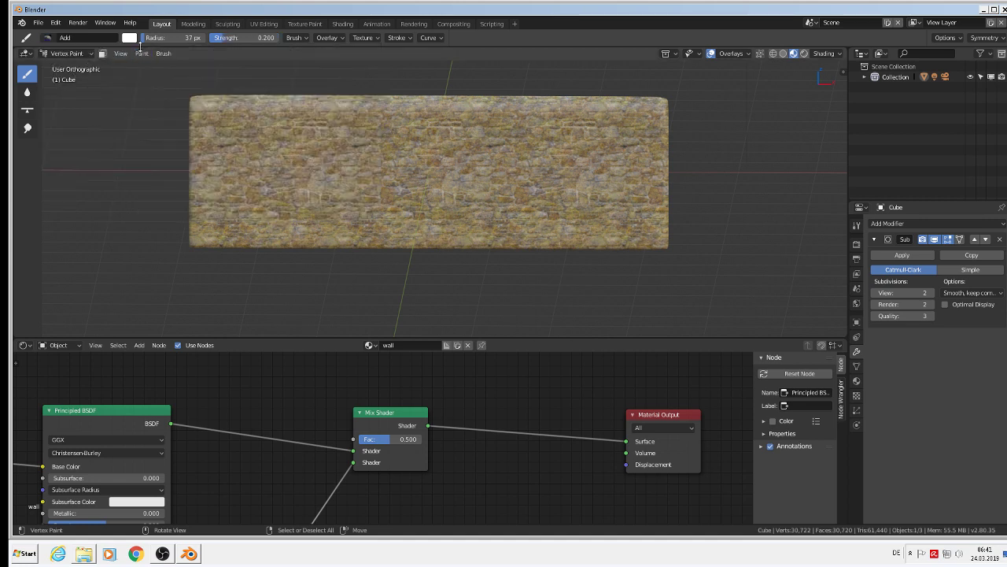
left_click(131, 38)
left_click_drag(213, 120, 214, 138)
left_click(783, 54)
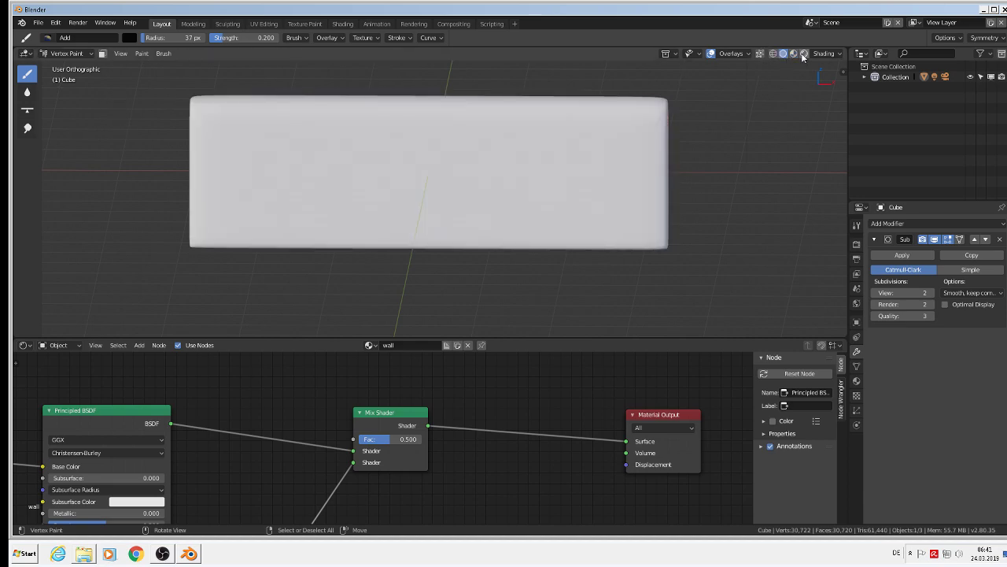
left_click(803, 53)
left_click(793, 53)
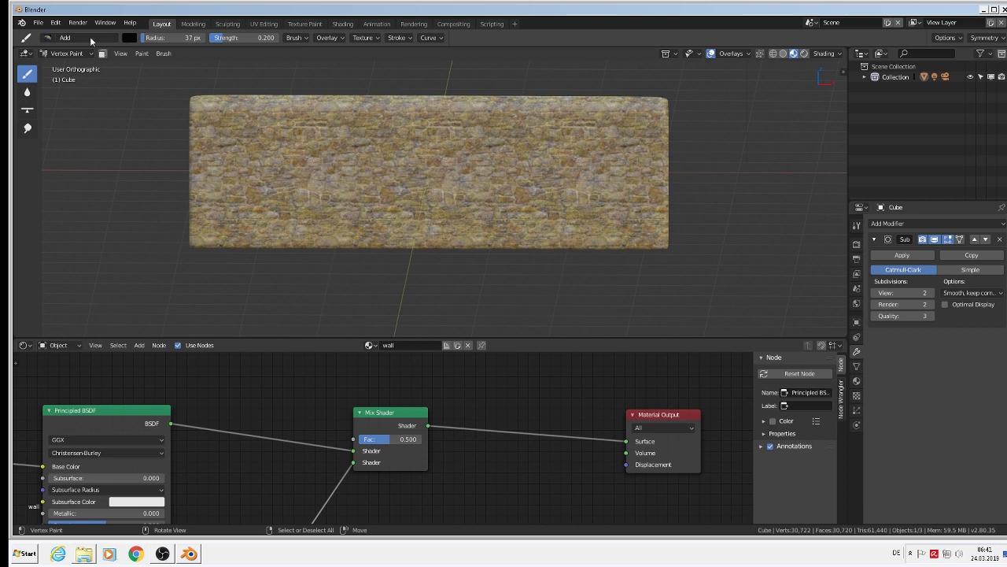
- Switch to the Subtract vertex paint brush and set its strength to 1.000
left_click(47, 37)
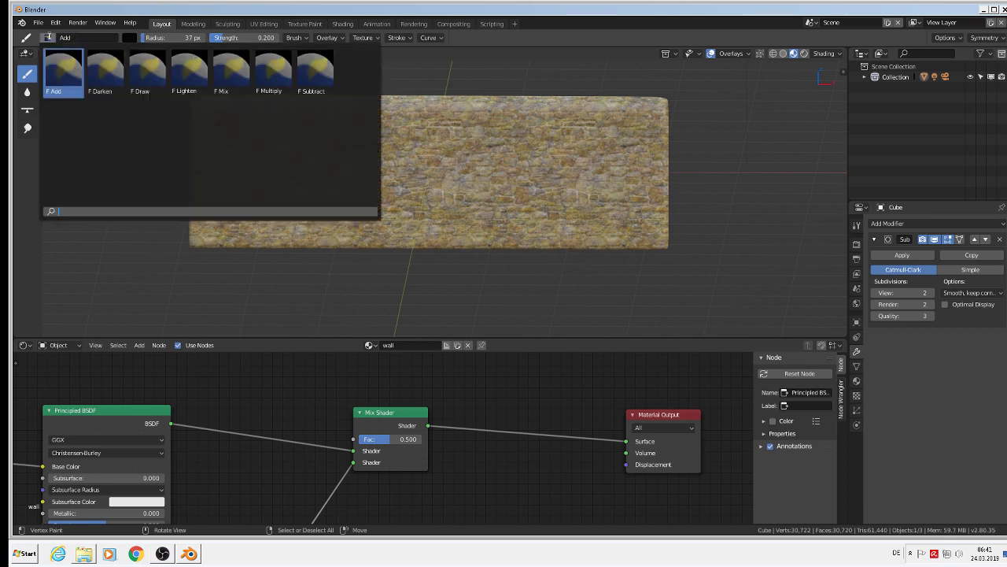
left_click(313, 74)
left_click(131, 38)
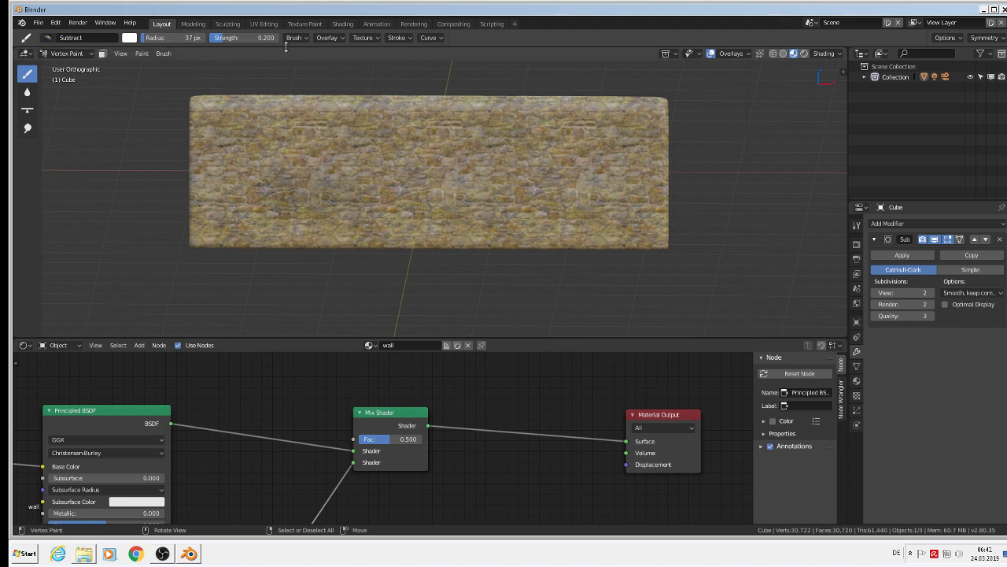
left_click_drag(244, 37, 281, 42)
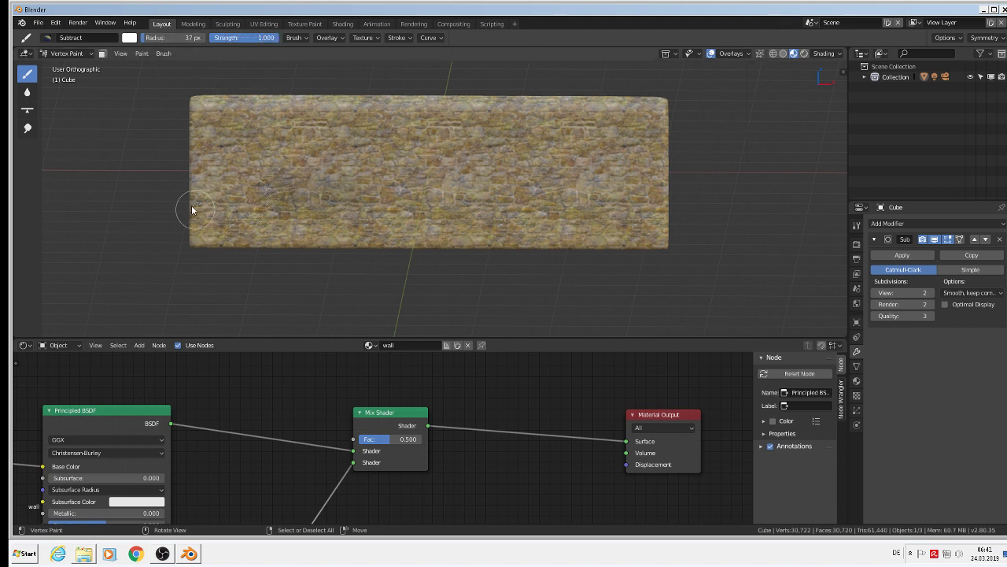
- Paint a patch near the slab's lower-left corner and turn off the Subdivision modifier's viewport display
mouse_move(228, 209)
left_mouse_down()
mouse_move(250, 230)
mouse_move(225, 202)
mouse_move(271, 213)
mouse_move(202, 207)
mouse_move(254, 235)
left_mouse_up()
scroll(268, 230, "up", 1)
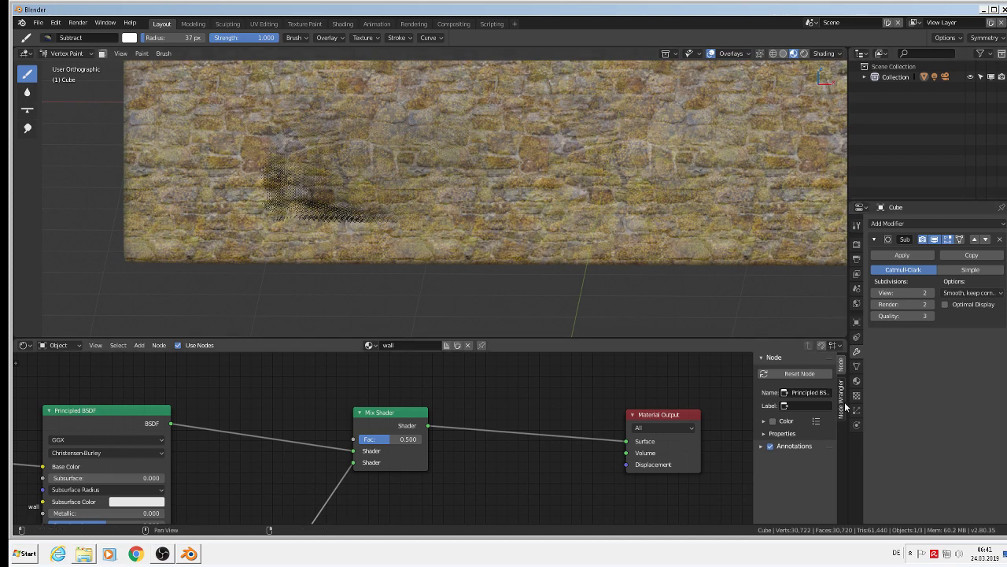
left_click(934, 239)
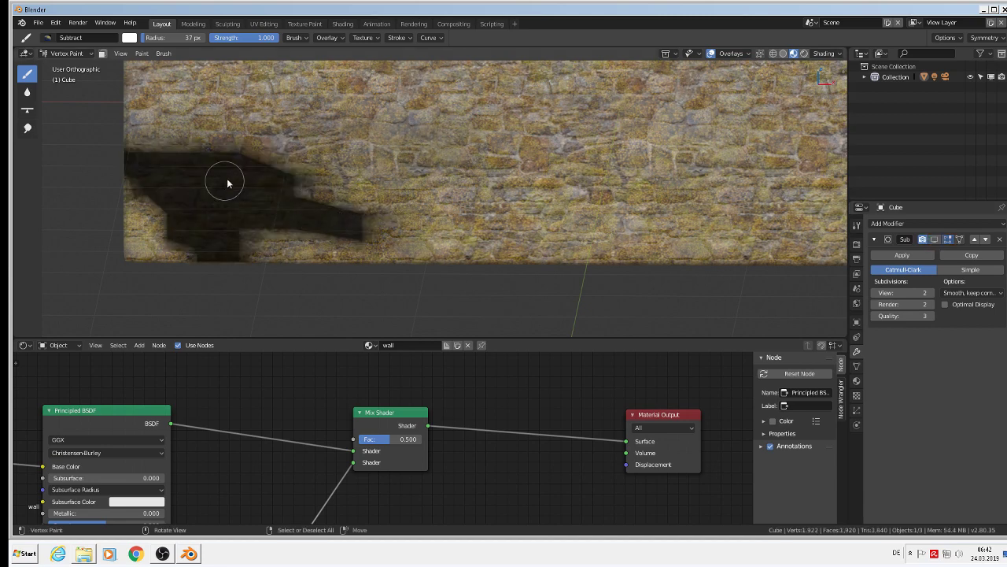
- Paint an irregular dark band along the slab's whole lower edge, rising higher at its left end
mouse_move(225, 180)
left_mouse_down()
mouse_move(378, 188)
mouse_move(274, 163)
mouse_move(212, 160)
mouse_move(325, 168)
left_mouse_up()
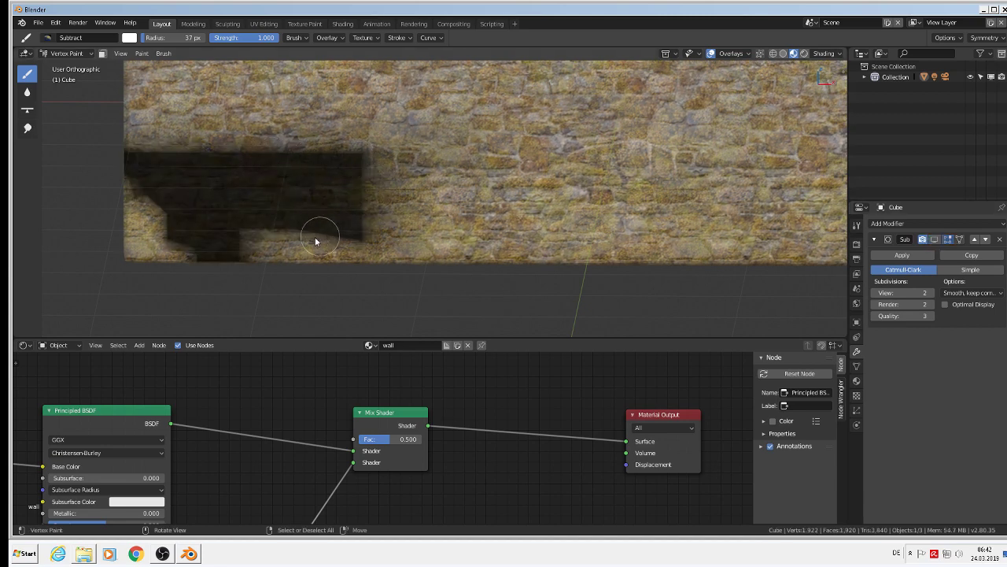
scroll(317, 233, "down", 2)
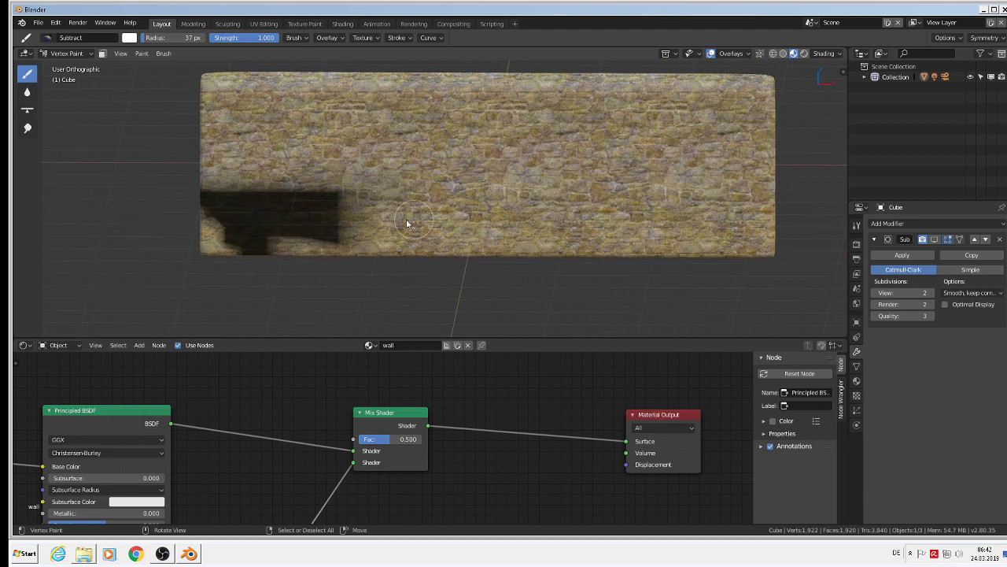
mouse_move(272, 227)
left_mouse_down()
mouse_move(218, 217)
mouse_move(197, 224)
mouse_move(211, 235)
mouse_move(201, 215)
mouse_move(212, 254)
mouse_move(389, 255)
mouse_move(306, 243)
mouse_move(359, 239)
mouse_move(358, 229)
mouse_move(459, 257)
mouse_move(462, 238)
mouse_move(499, 230)
mouse_move(502, 210)
mouse_move(552, 213)
mouse_move(513, 252)
mouse_move(552, 268)
mouse_move(578, 217)
mouse_move(602, 255)
mouse_move(604, 240)
mouse_move(657, 209)
mouse_move(650, 256)
mouse_move(574, 263)
mouse_move(709, 218)
mouse_move(675, 218)
mouse_move(777, 239)
mouse_move(663, 262)
mouse_move(751, 264)
left_mouse_up()
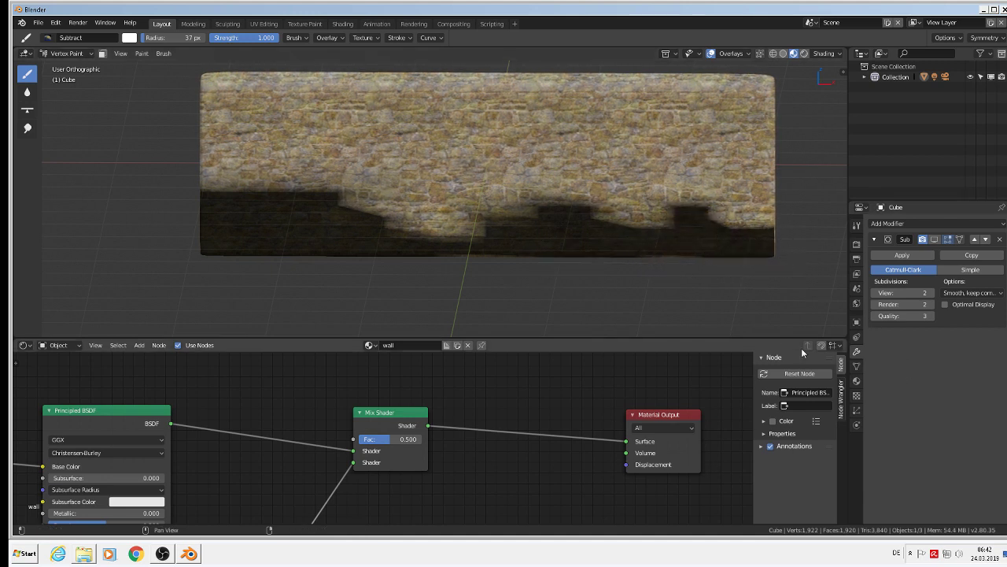
left_click_drag(359, 264, 569, 268)
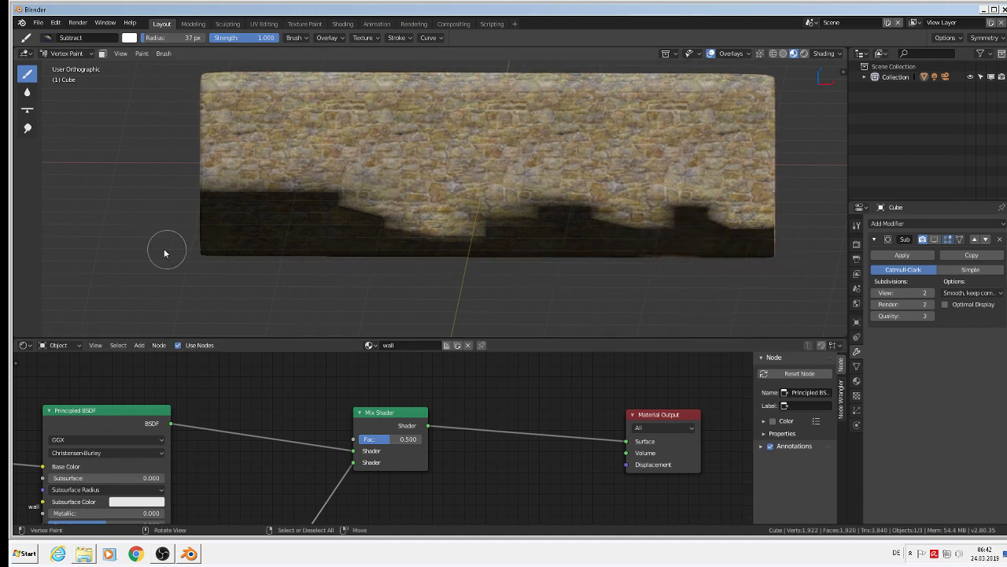
mouse_move(185, 204)
left_mouse_down()
mouse_move(236, 201)
mouse_move(205, 151)
left_mouse_up()
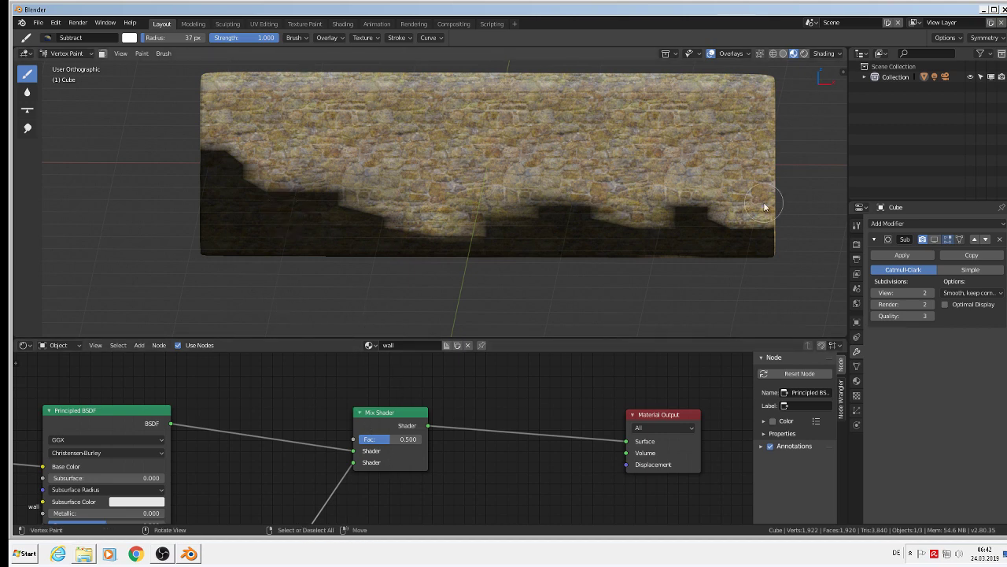
left_click(935, 239)
left_click(934, 239)
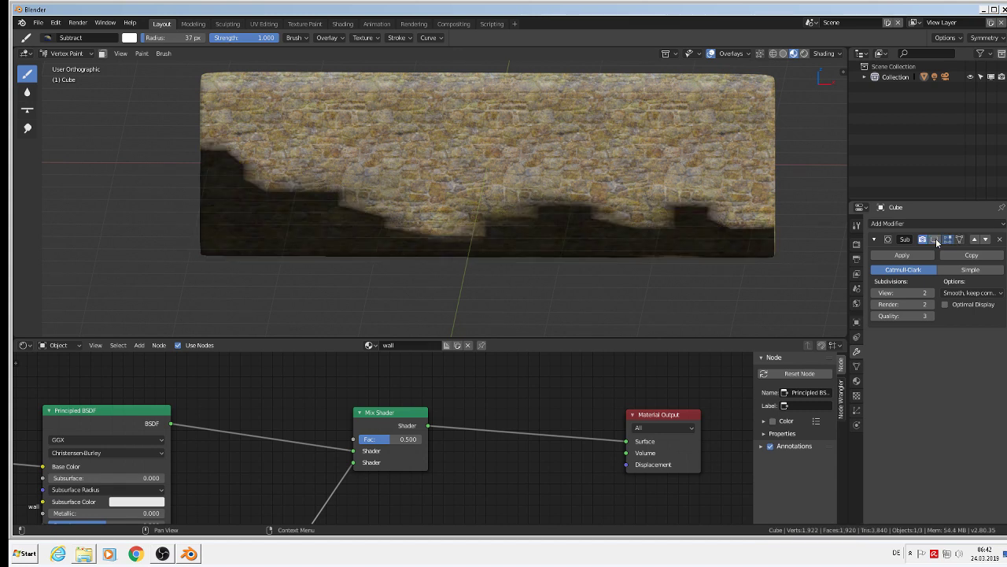
- Show the mesh's vertex color layers and add an Attribute node between the Principled BSDF and the Mix Shader
left_click(857, 367)
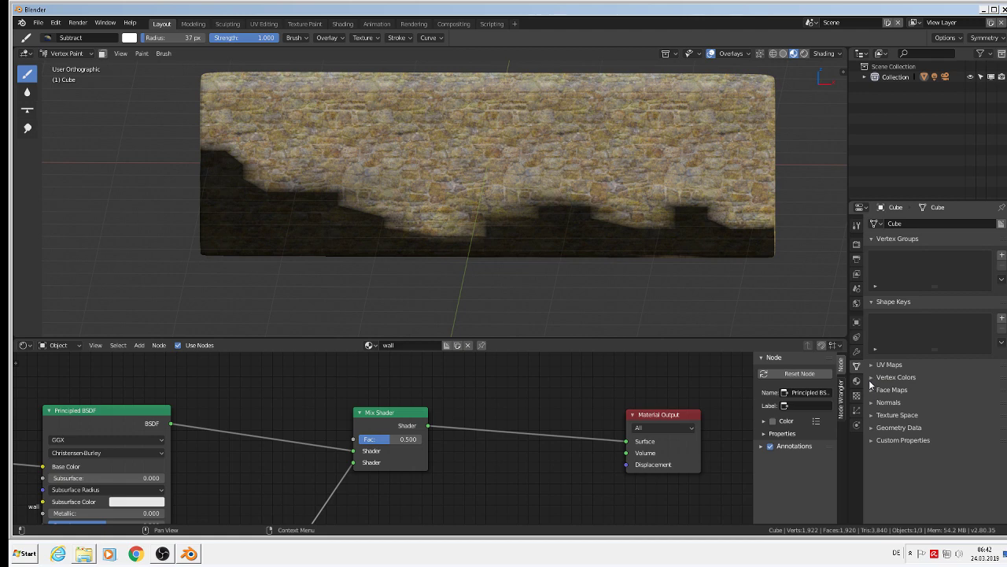
left_click(871, 377)
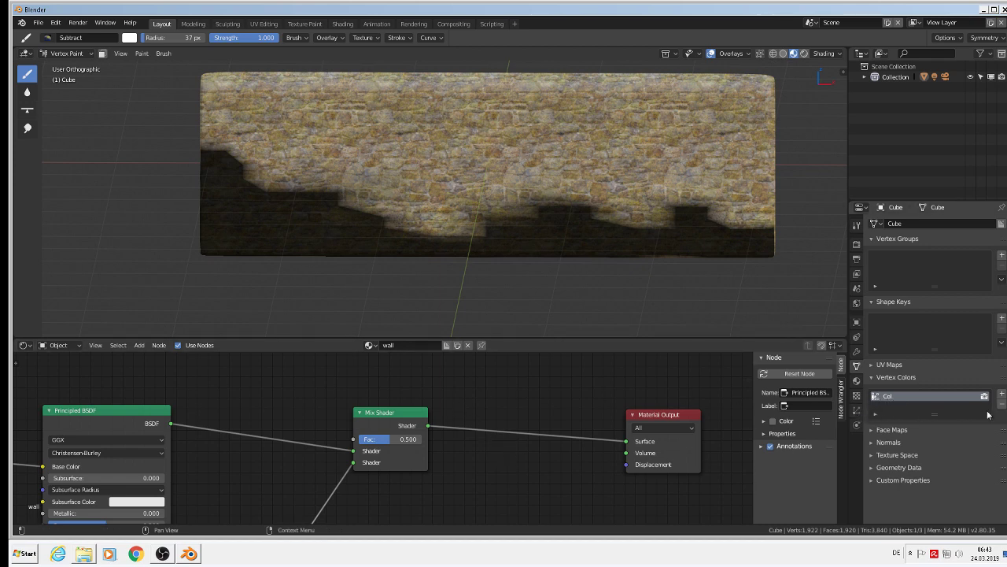
scroll(283, 412, "down", 3)
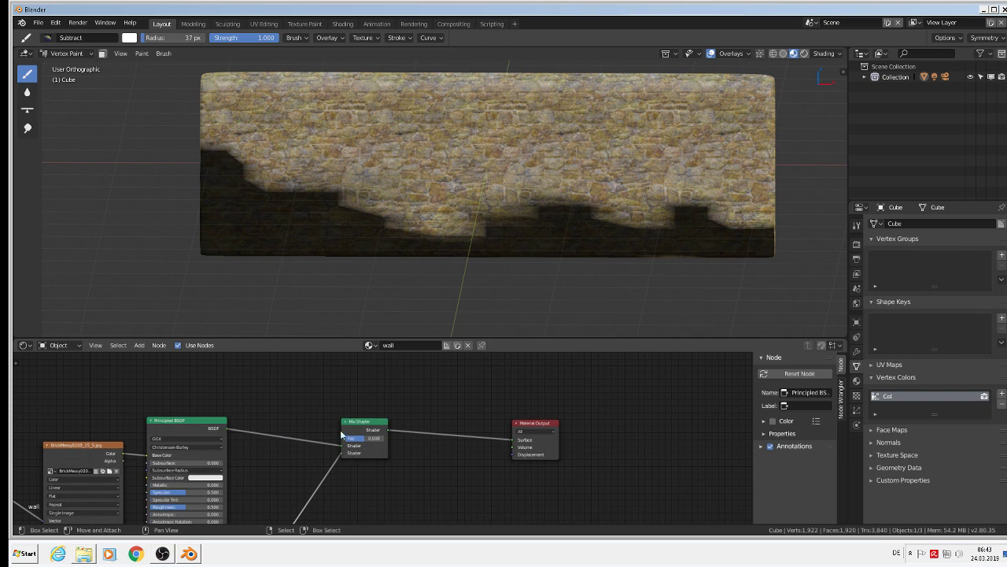
middle_click_drag(435, 487, 551, 503)
scroll(183, 389, "up", 2)
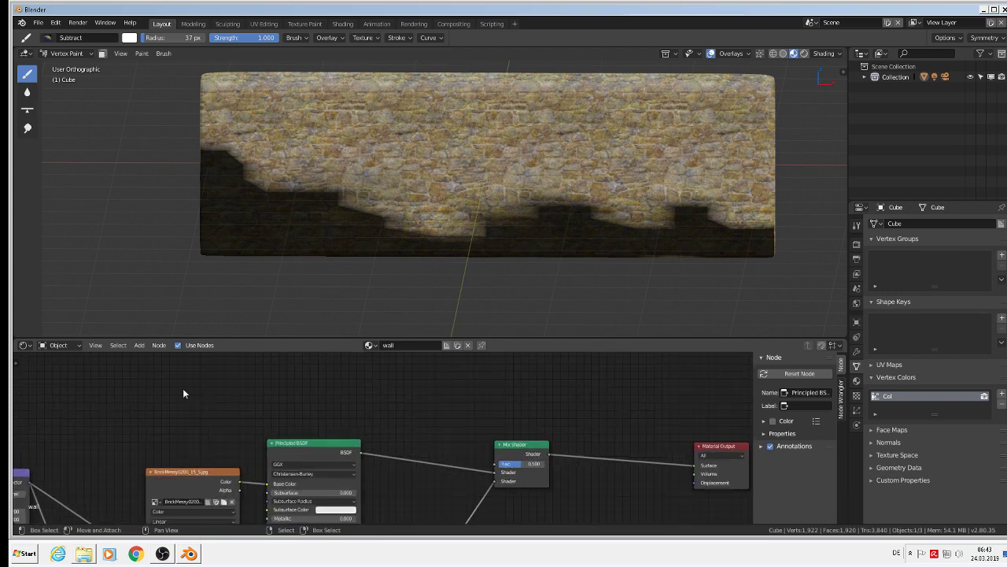
left_click(139, 346)
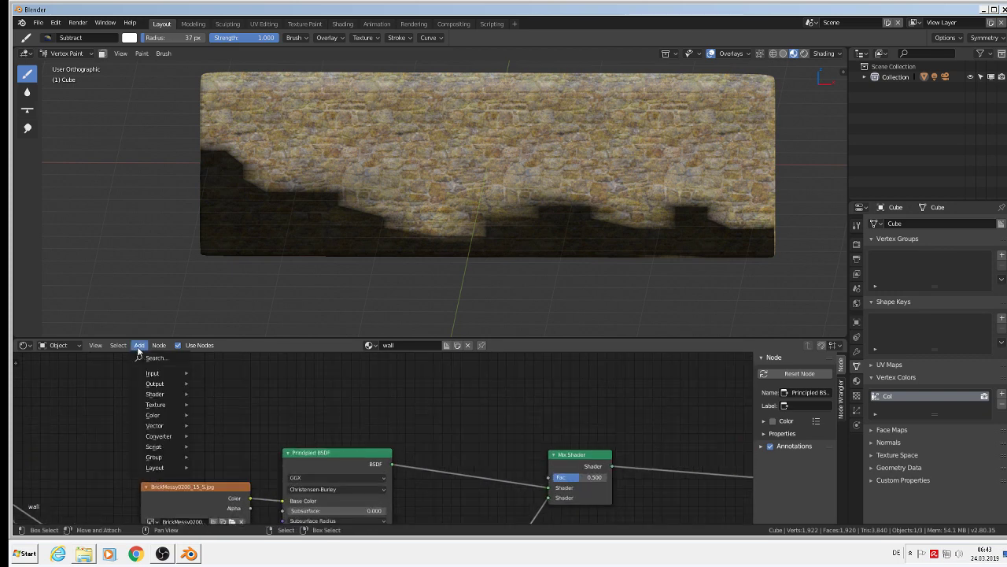
mouse_move(150, 376)
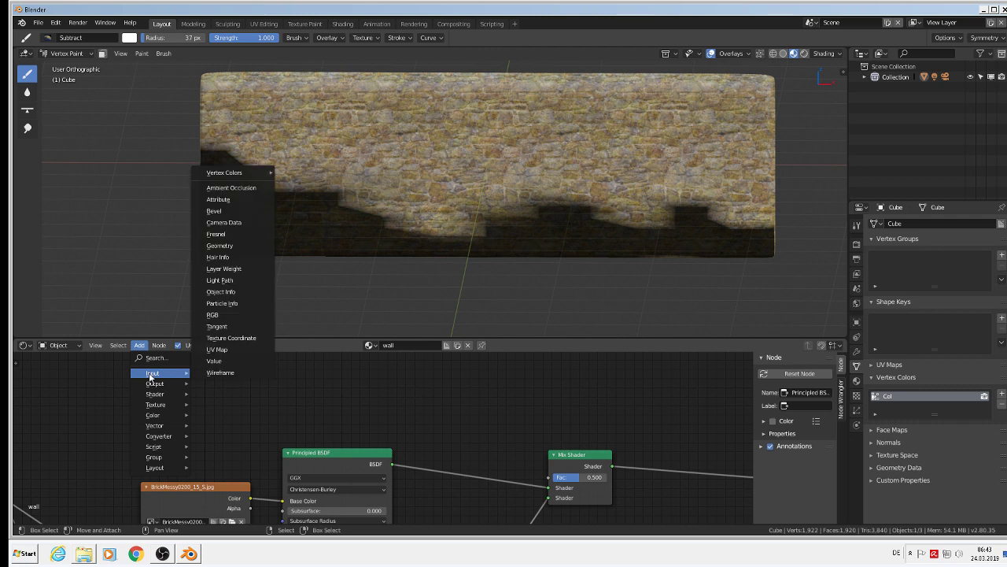
left_click(224, 200)
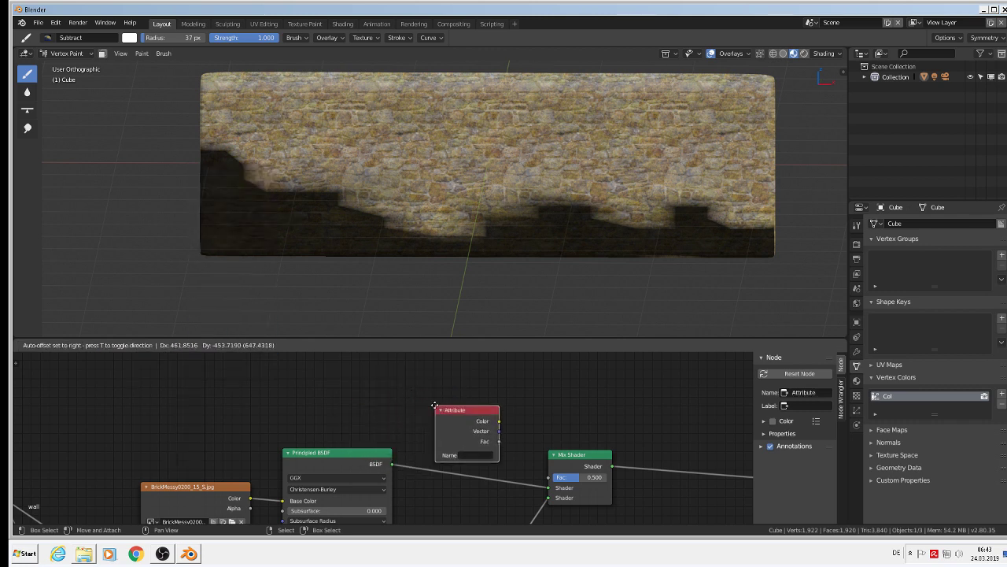
left_click(435, 404)
- Set the Attribute node's name to Col and connect its Fac output to the Mix Shader's Fac input
scroll(480, 445, "up", 2)
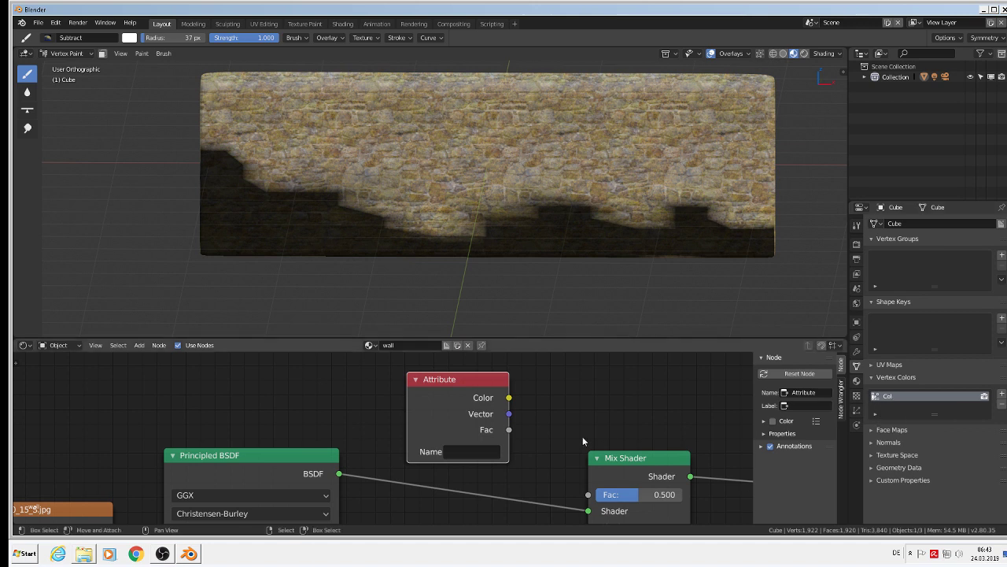
left_click(484, 453)
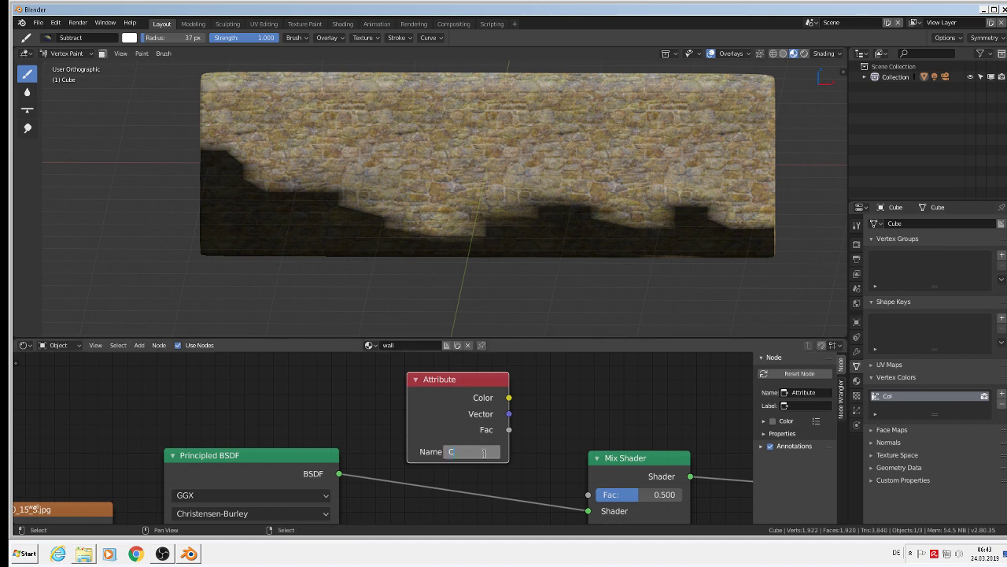
type("Co")
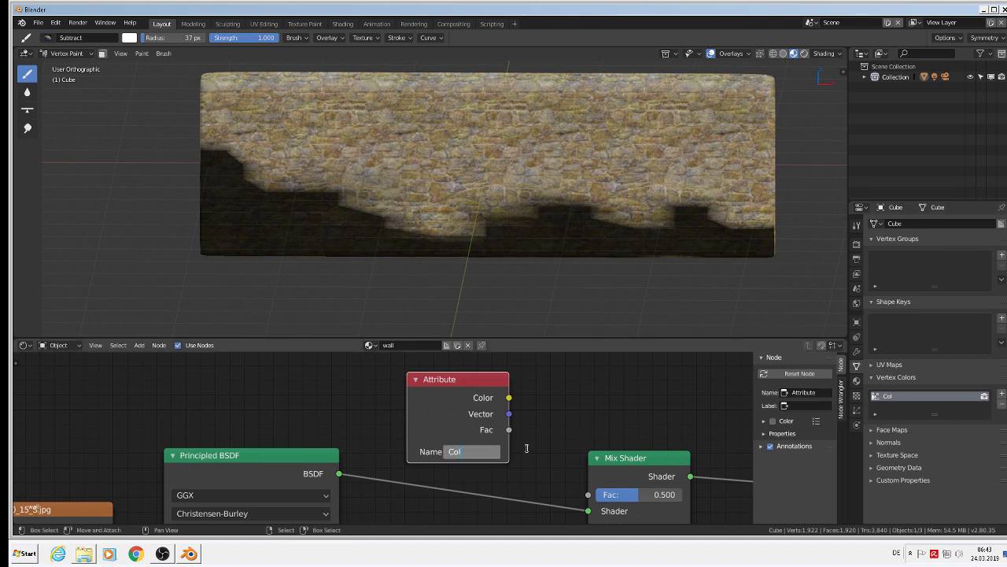
type("l")
key("Return")
left_click_drag(510, 431, 585, 494)
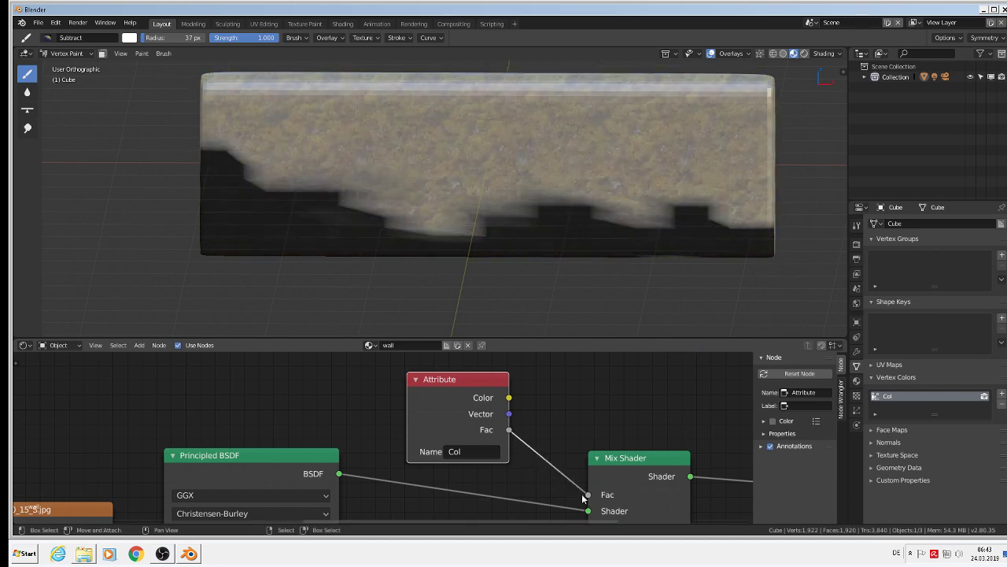
scroll(464, 283, "up", 3)
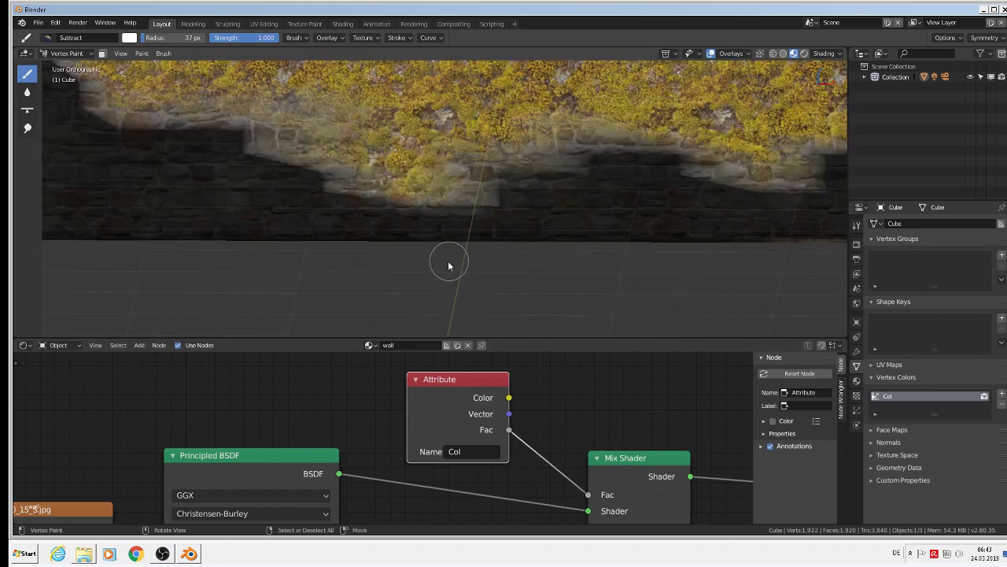
- Swap the two shader inputs on the Mix Shader so the brick and moss areas trade places on the wall
scroll(447, 272, "down", 3)
scroll(417, 268, "up", 2)
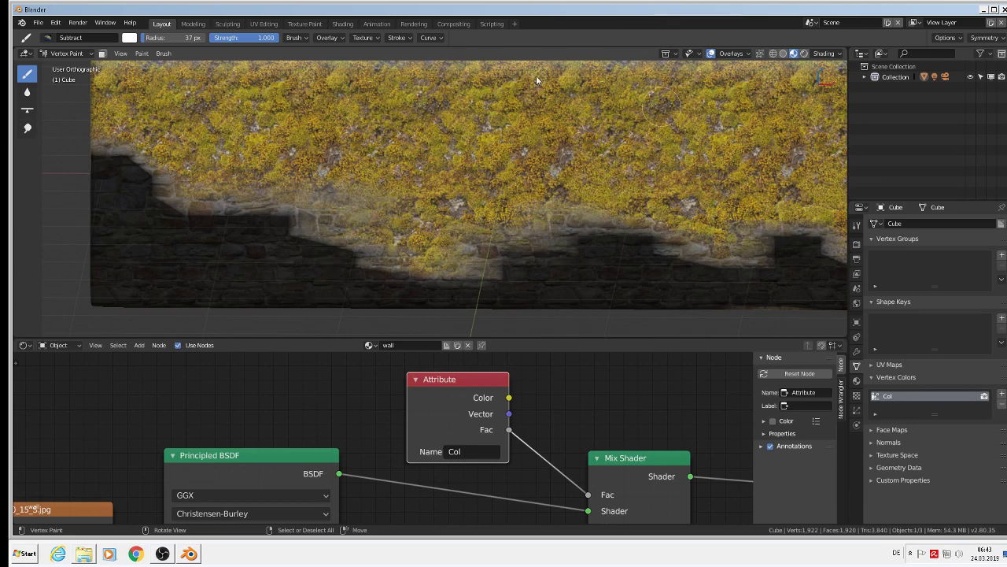
scroll(596, 480, "down", 2)
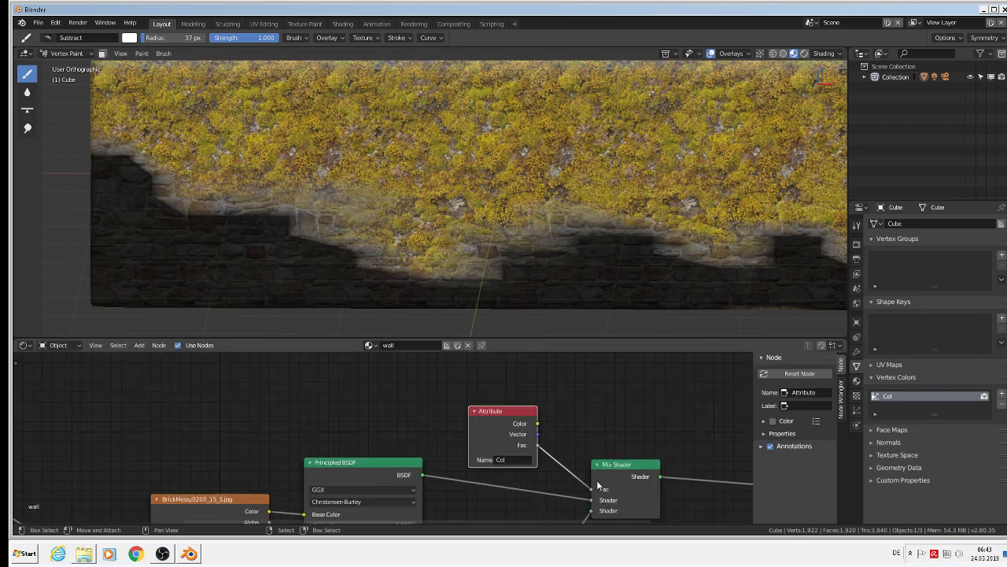
middle_click_drag(596, 480, 565, 405)
scroll(546, 425, "up", 1)
scroll(546, 425, "up", 2)
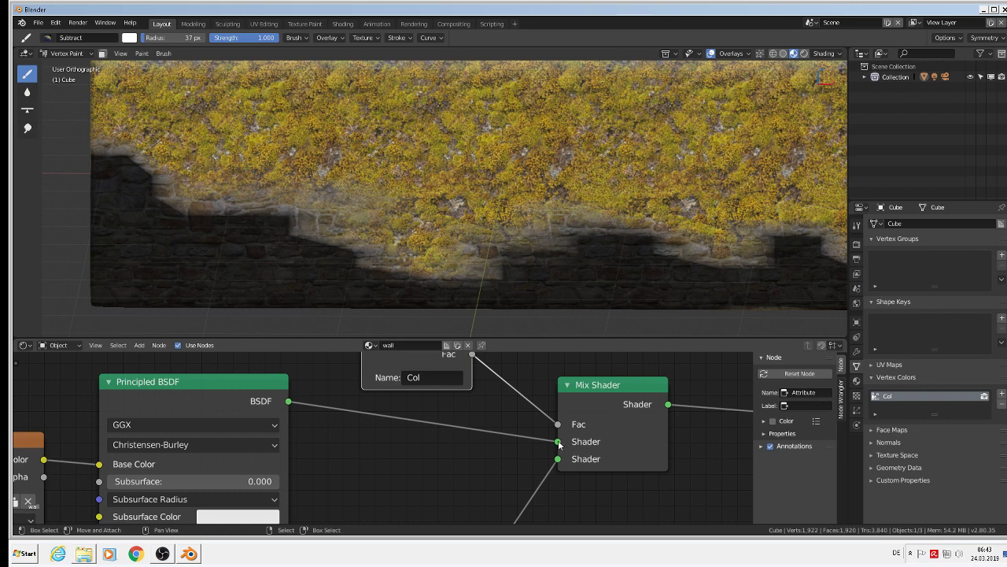
left_click_drag(558, 442, 560, 464)
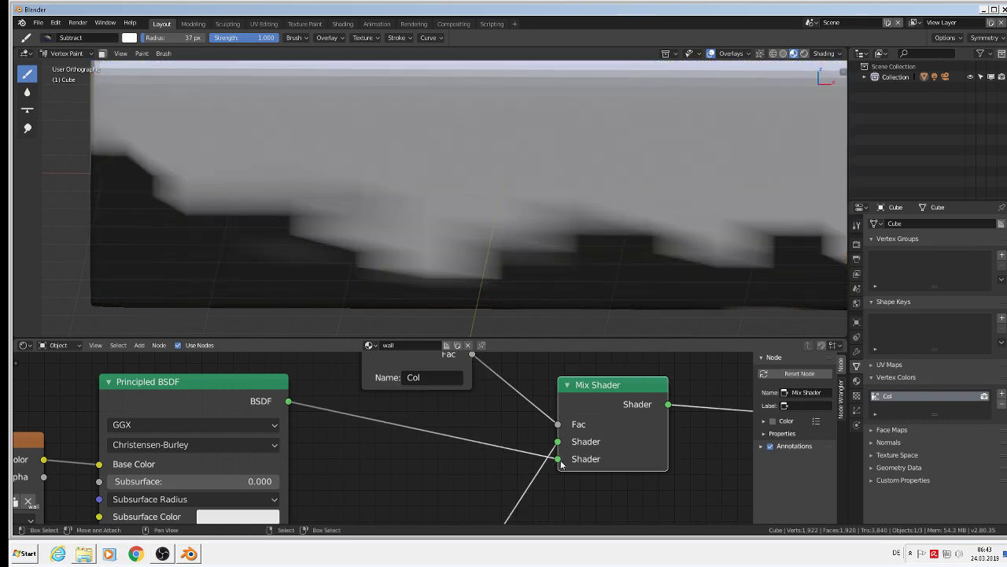
- Switch the 3D viewport to rendered shading and bring the wall's lower edge into close view
scroll(434, 175, "down", 4)
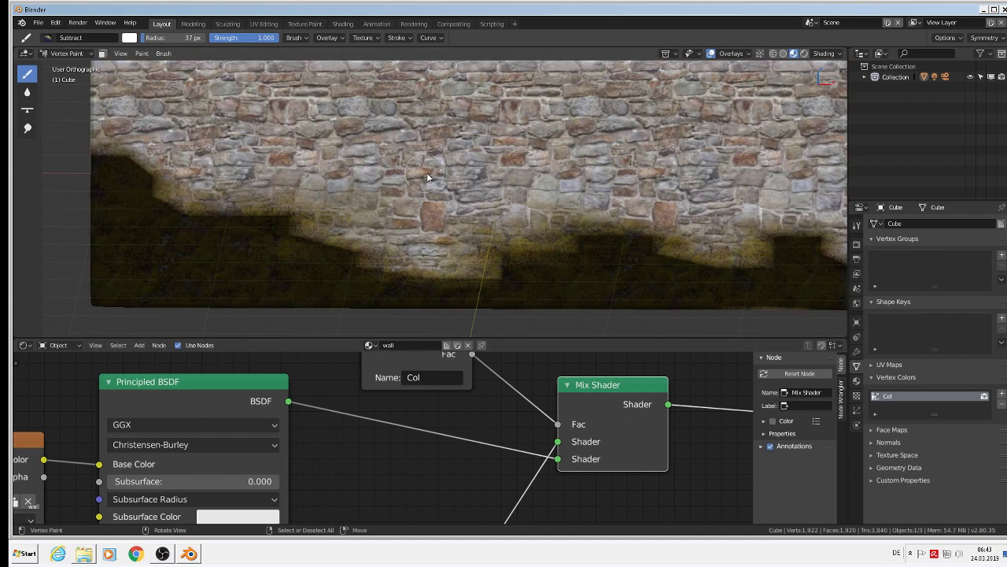
left_click(804, 54)
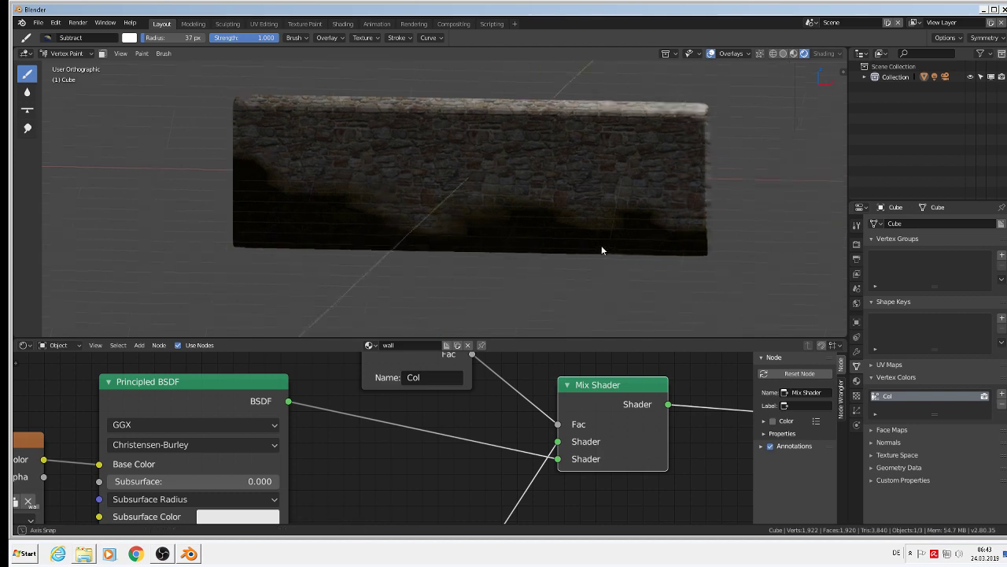
scroll(552, 234, "up", 3)
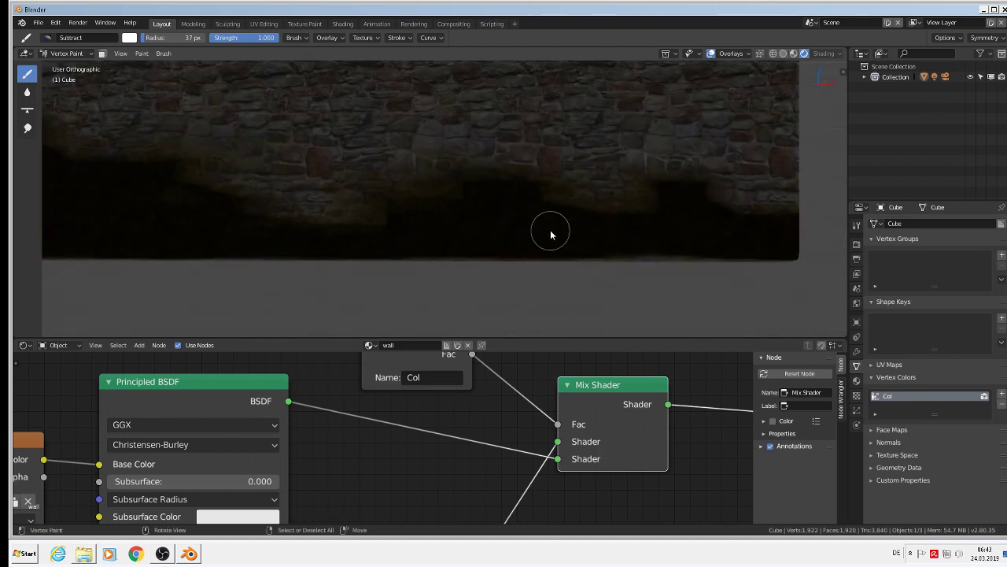
mouse_move(553, 231)
left_mouse_down()
mouse_move(587, 253)
mouse_move(564, 243)
mouse_move(881, 209)
left_mouse_up()
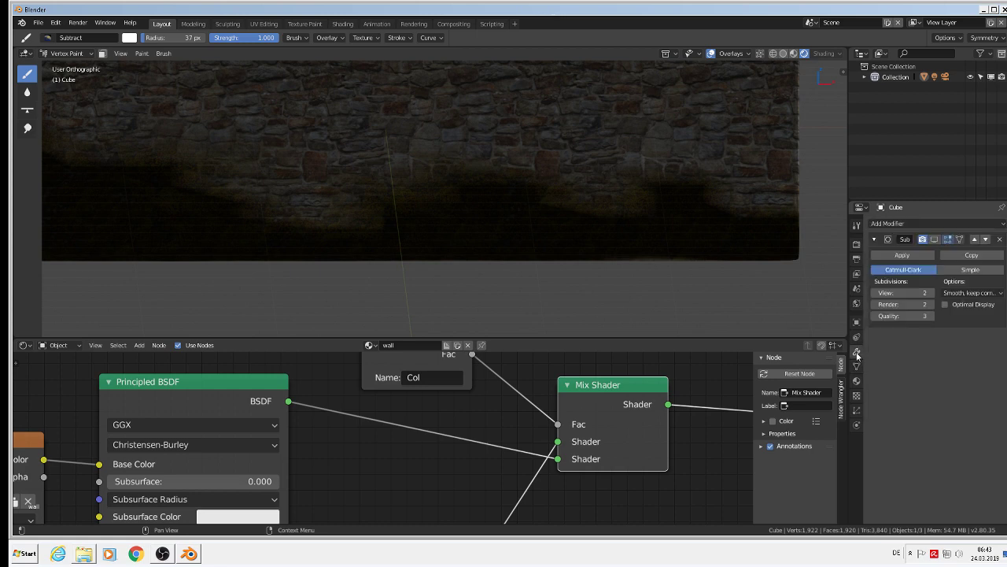
- Turn the Subdivision modifier's viewport display back on and check the moss blend along the wall's lower edge
left_click(857, 352)
left_click(936, 239)
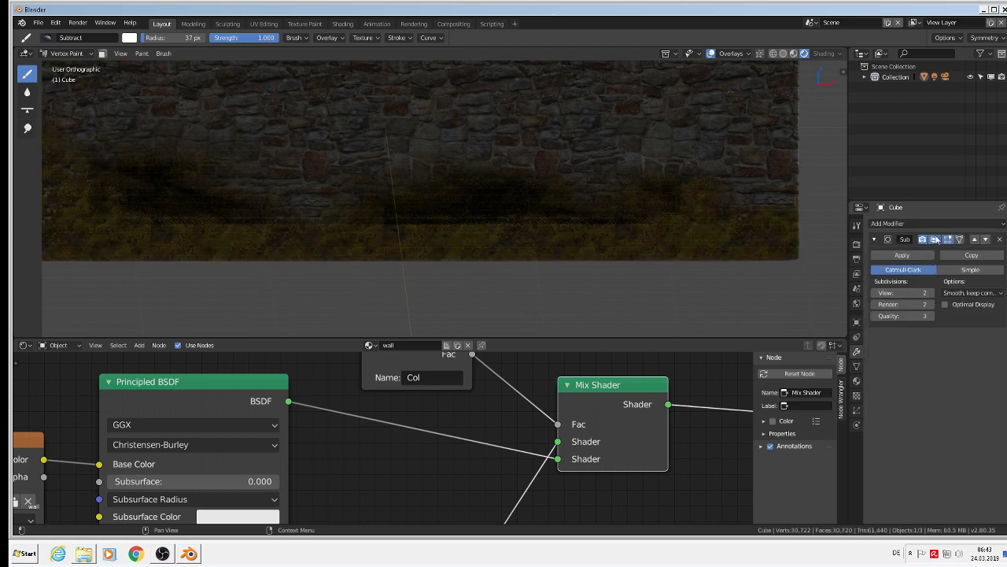
mouse_move(419, 228)
middle_mouse_down()
mouse_move(386, 221)
mouse_move(434, 231)
middle_mouse_up()
scroll(234, 198, "up", 5)
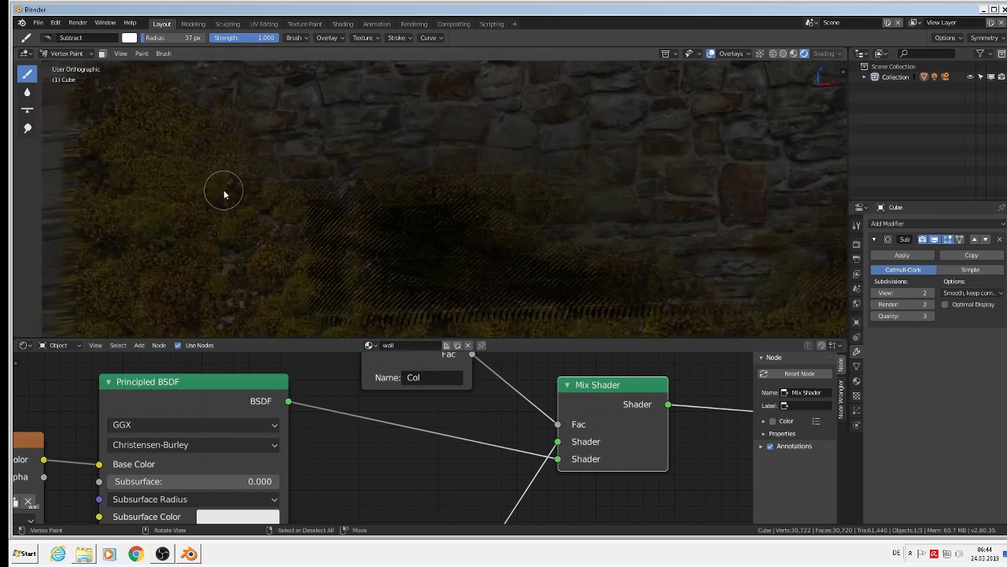
scroll(223, 194, "down", 3)
scroll(311, 314, "down", 5)
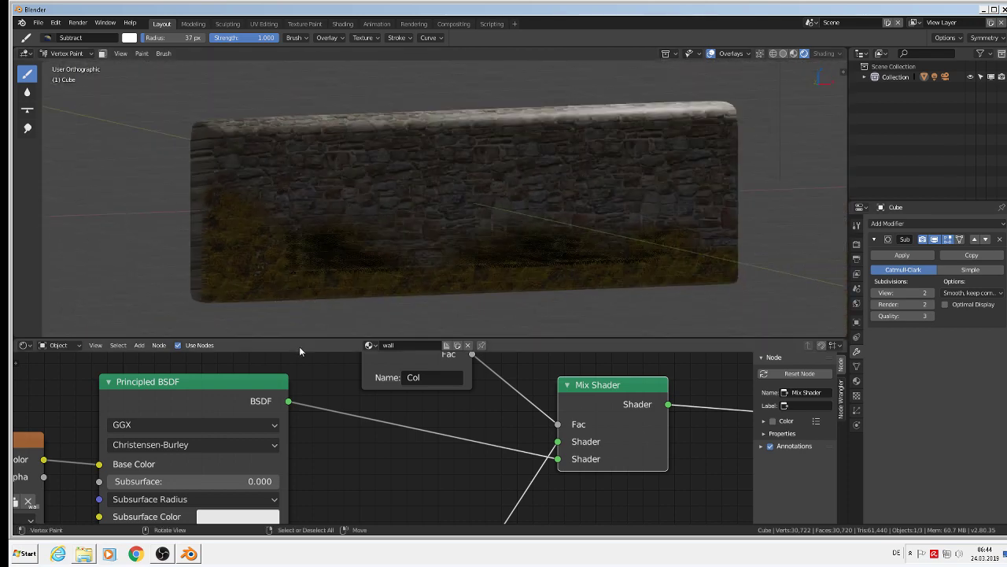
scroll(313, 275, "up", 3)
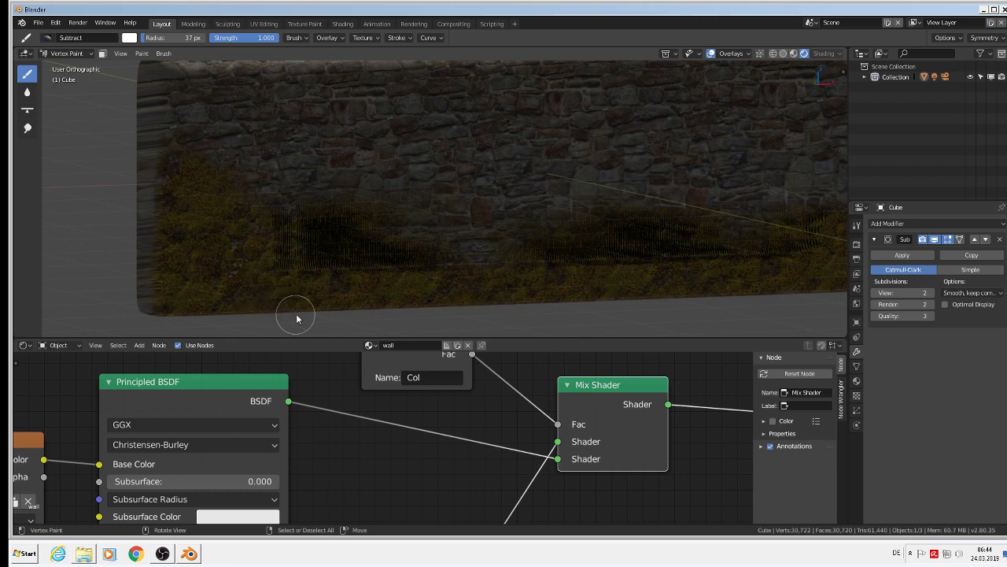
middle_click_drag(292, 315, 508, 243, "shift")
- Duplicate the Mapping node and place the copy below the original
scroll(387, 435, "down", 1)
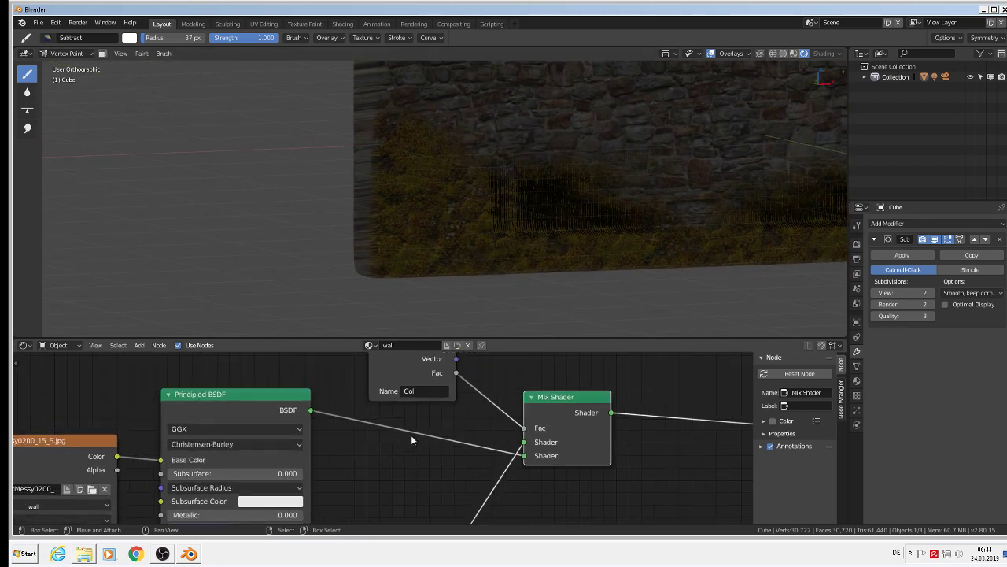
middle_click_drag(424, 470, 526, 345)
scroll(454, 431, "down", 3)
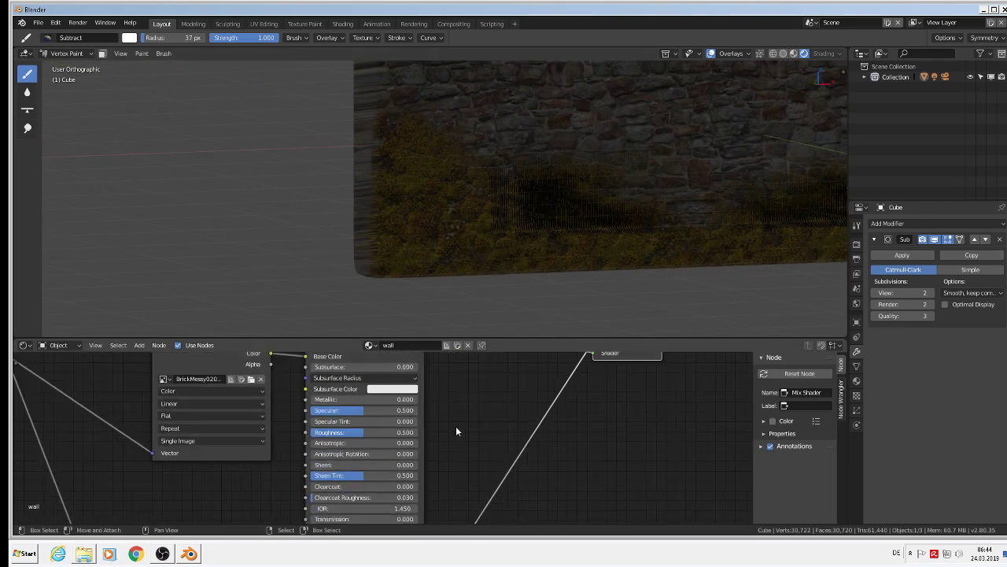
middle_click_drag(444, 443, 532, 397)
middle_click_drag(310, 429, 541, 490)
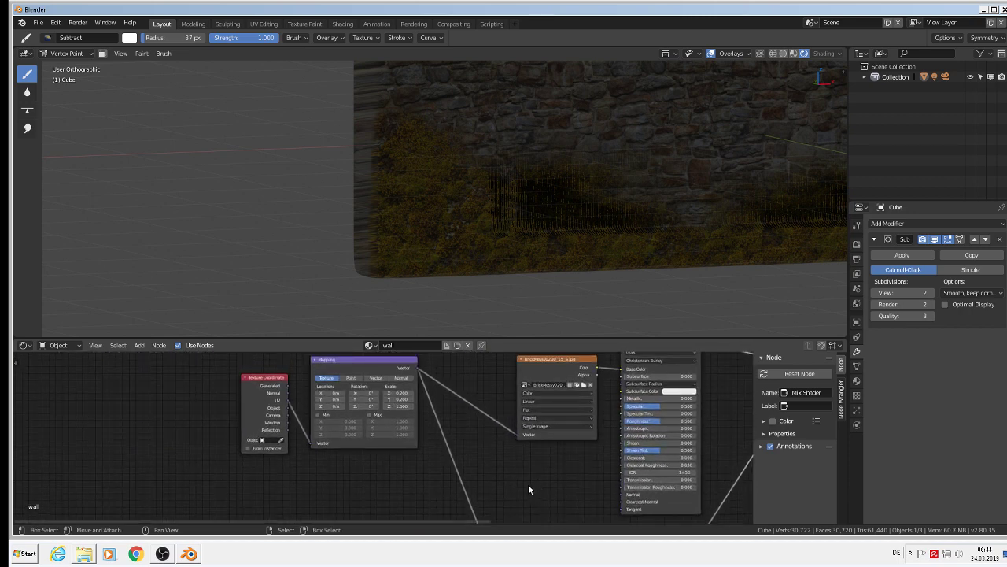
left_click(371, 362)
key("shift+d")
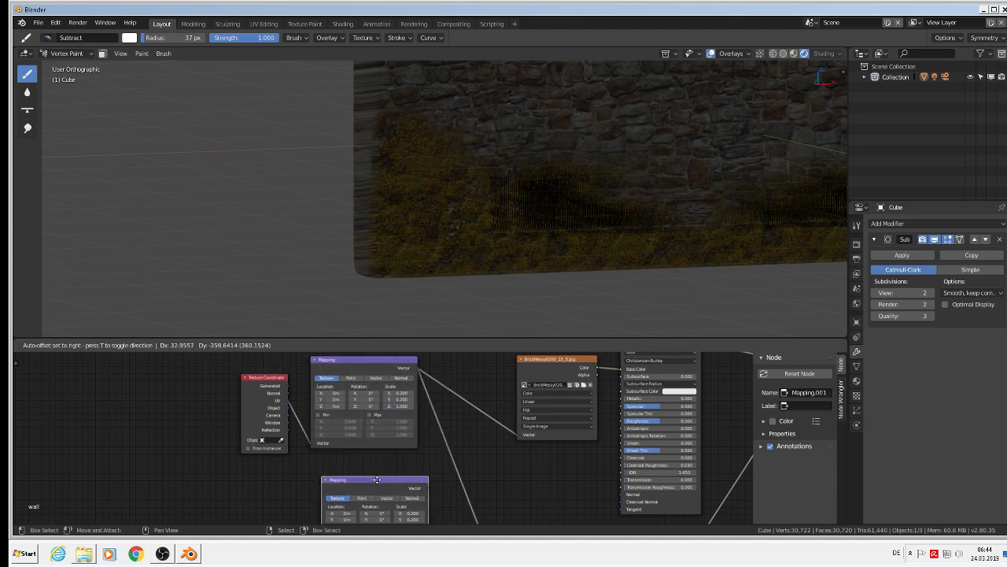
left_click(377, 479)
- Connect the Texture Coordinate's UV output to the duplicated Mapping node and that node's Vector output to the moss image texture
middle_click_drag(344, 442, 317, 425)
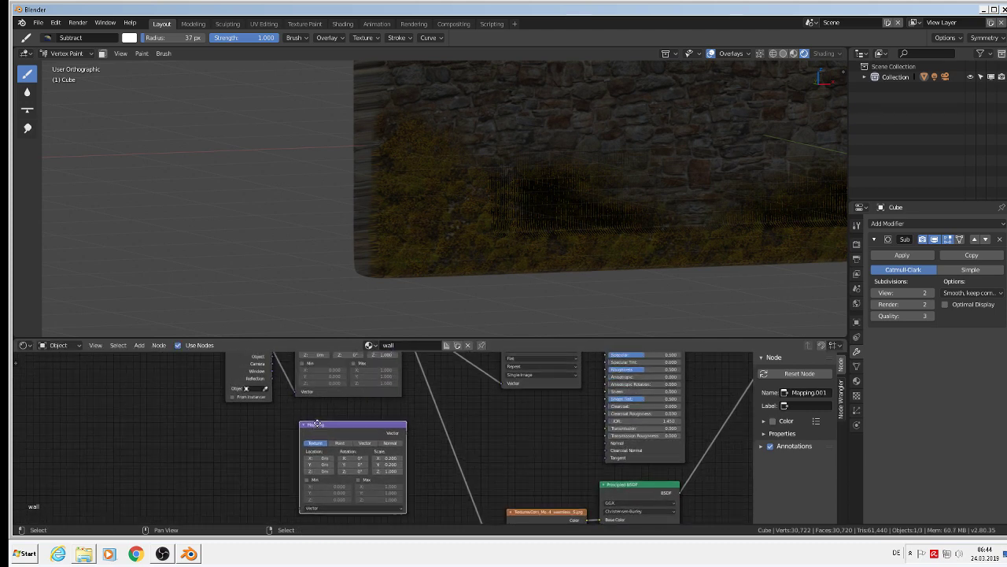
scroll(293, 399, "down", 1)
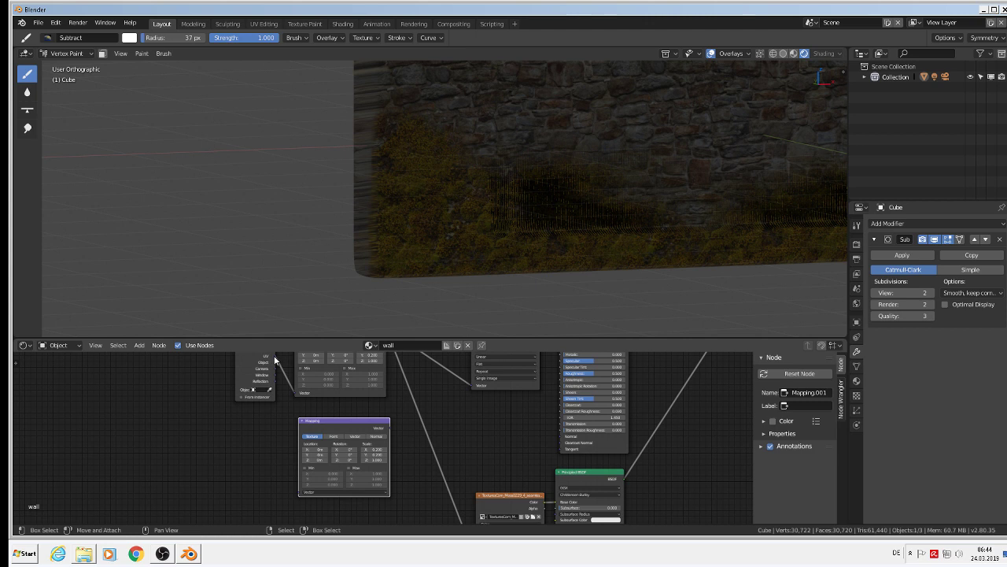
left_click_drag(275, 358, 299, 492)
middle_click_drag(450, 436, 308, 386)
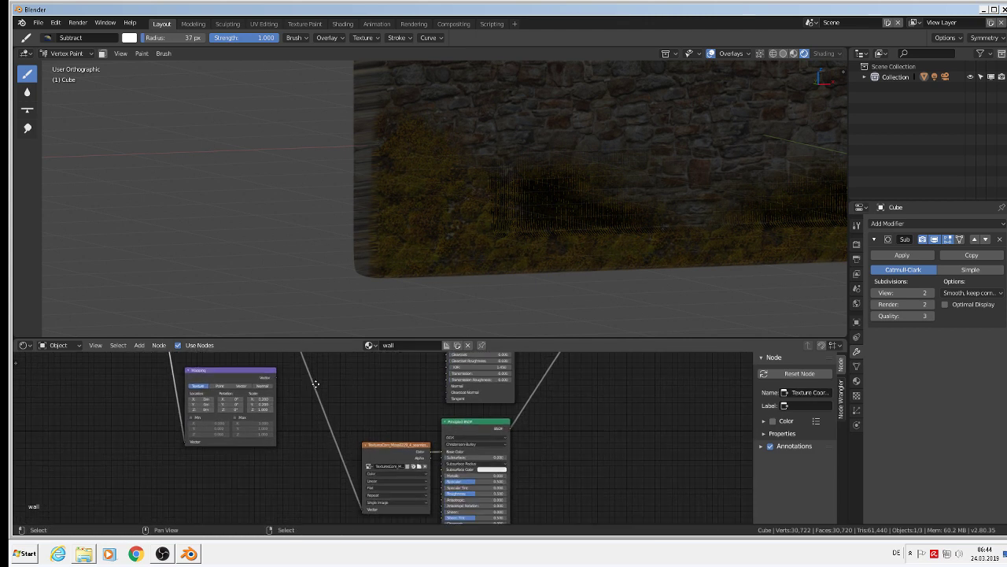
left_click_drag(275, 376, 364, 511)
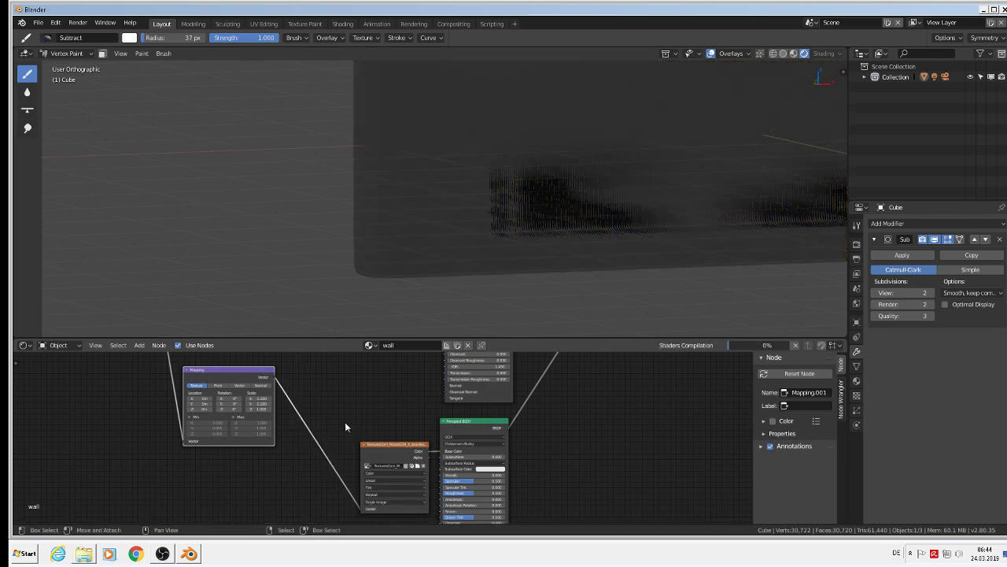
- Set the duplicated Mapping node's X and Y scale to 0.1
scroll(398, 236, "up", 1)
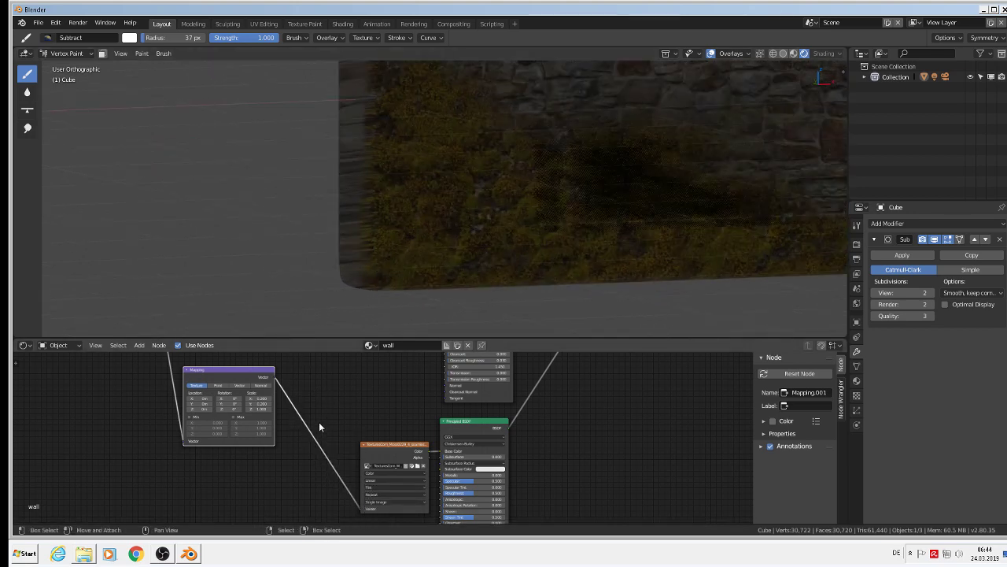
middle_click_drag(319, 422, 394, 472)
scroll(362, 461, "up", 2)
scroll(362, 462, "up", 1)
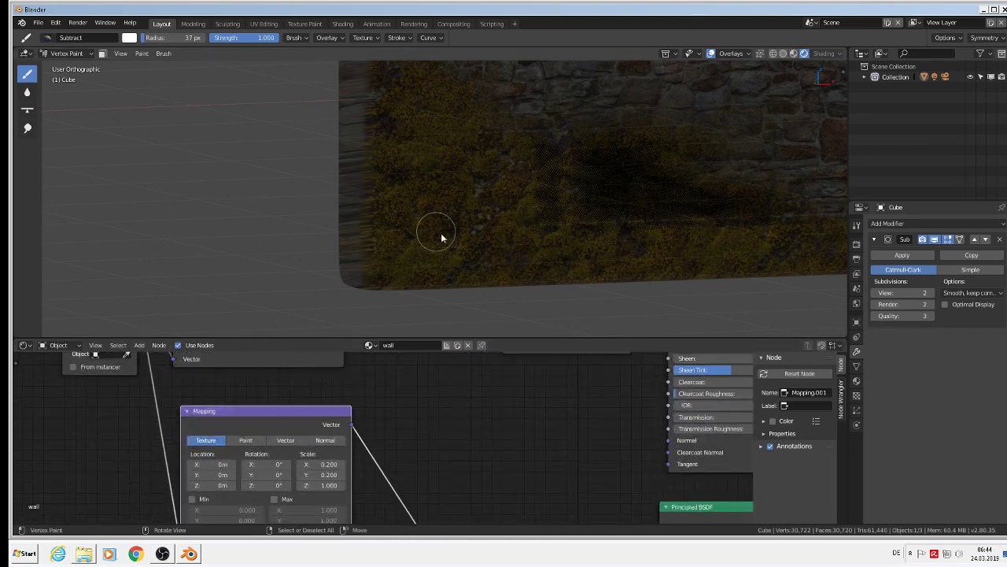
left_click_drag(334, 463, 328, 464)
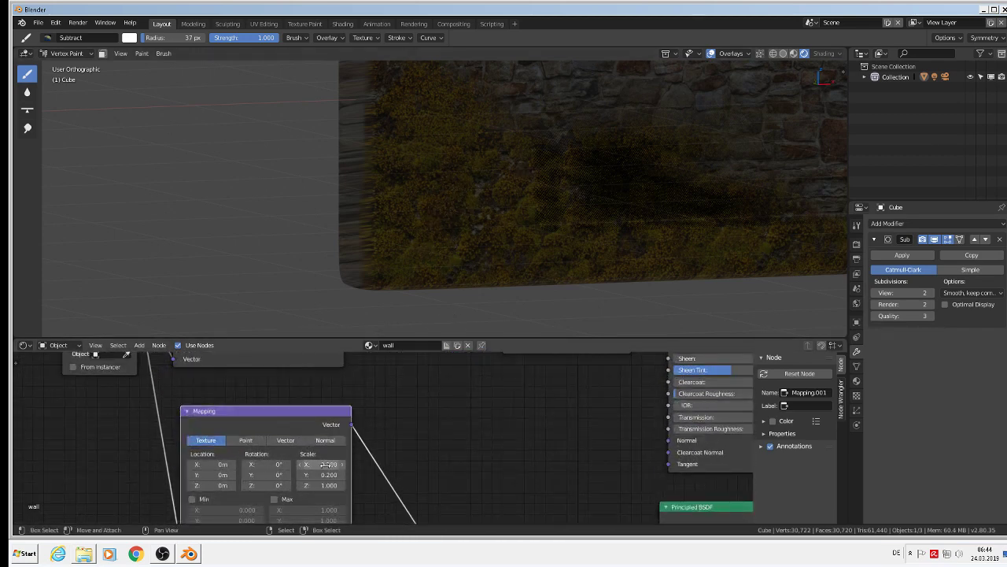
left_click(313, 464)
type("1")
key("Return")
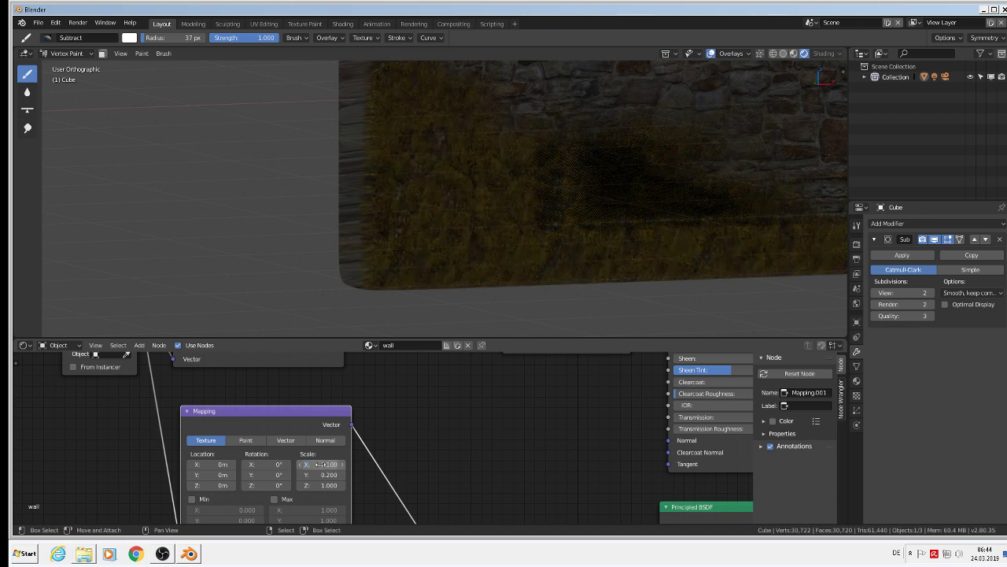
left_click(323, 474)
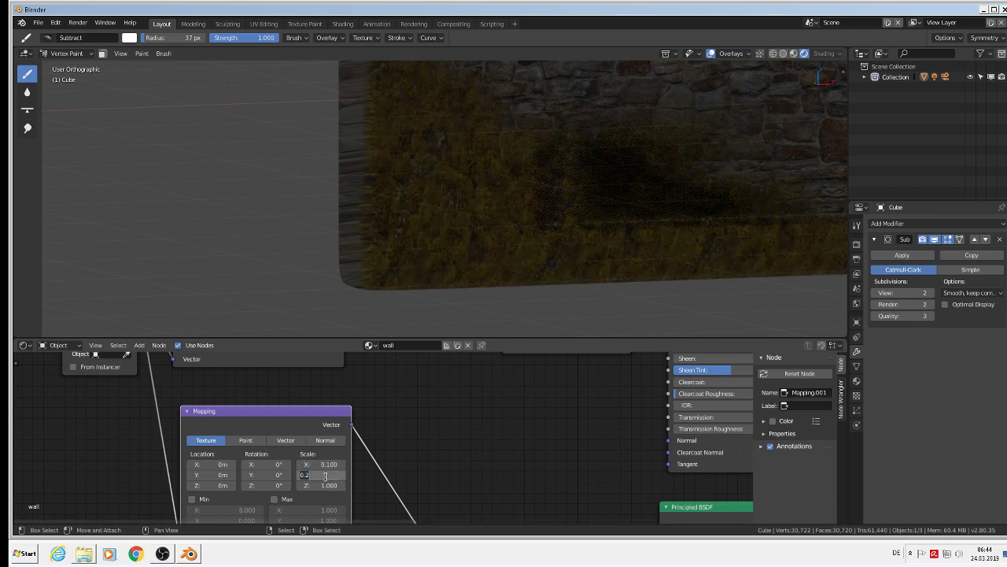
type("1")
key("Return")
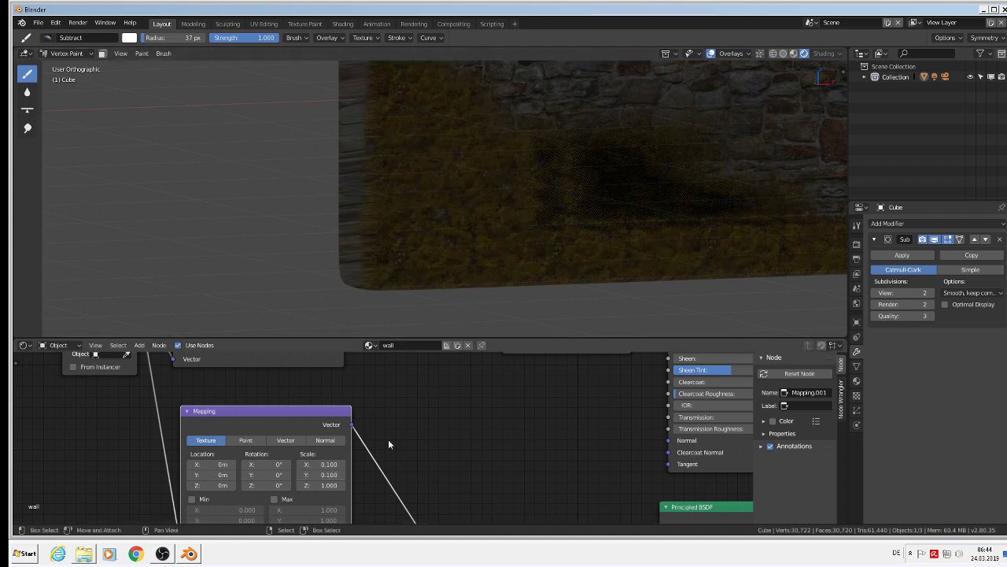
- Set the X and Y scale of the moss texture's Mapping node to 0.07 and check the moss on the wall
left_click(314, 464)
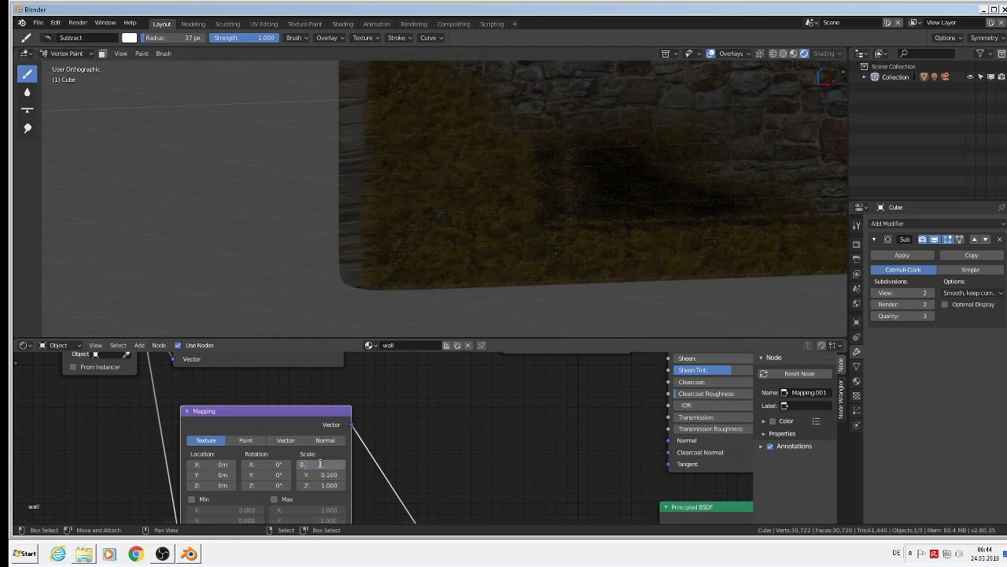
key("Return")
left_click(324, 475)
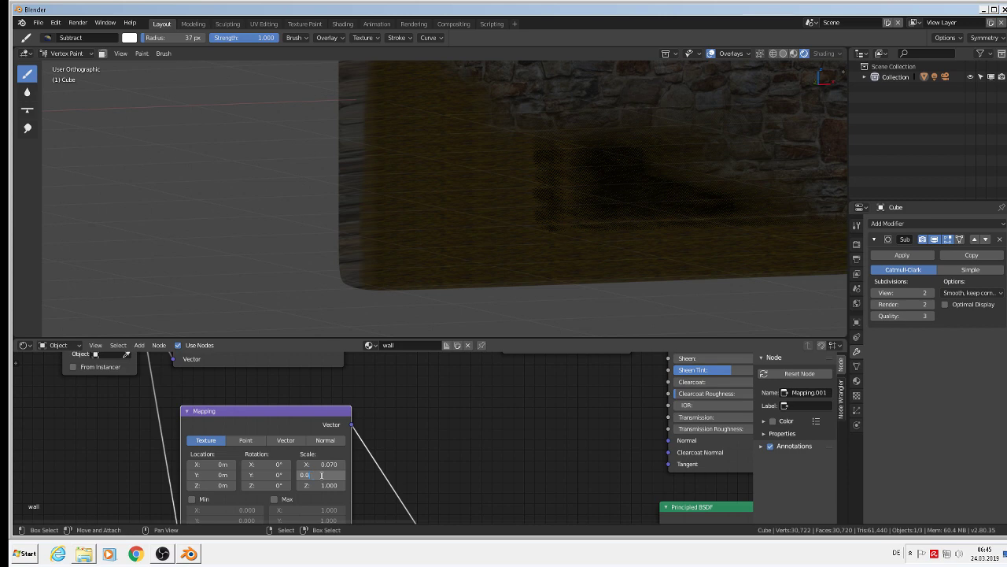
type("70")
key("Return")
middle_click_drag(560, 294, 588, 280)
scroll(621, 275, "up", 3)
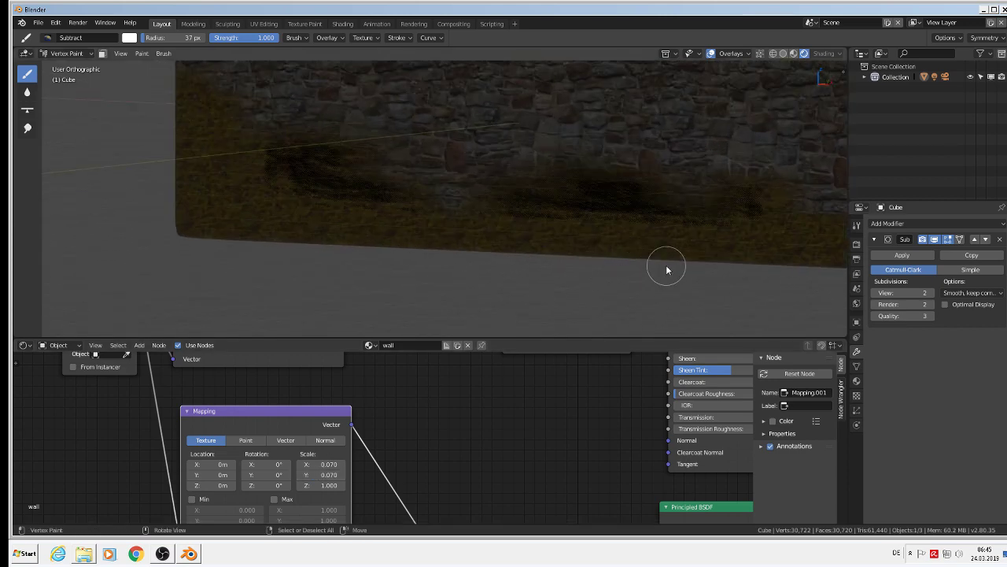
middle_click_drag(666, 268, 751, 272)
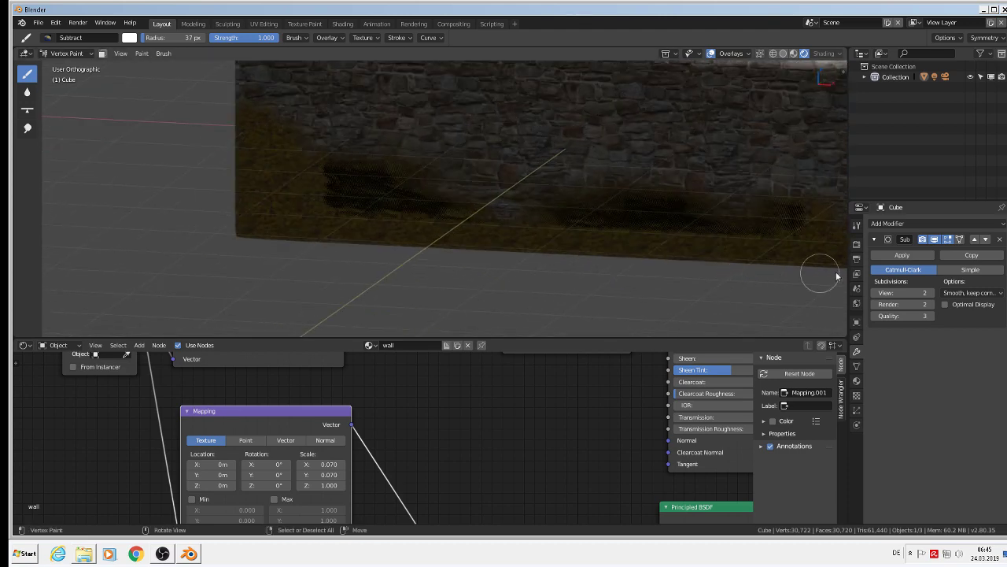
- Apply the Subdivision modifier and remap the whole mesh's UVs with Project From View, returning to Vertex Paint mode
left_click(894, 255)
key("Tab")
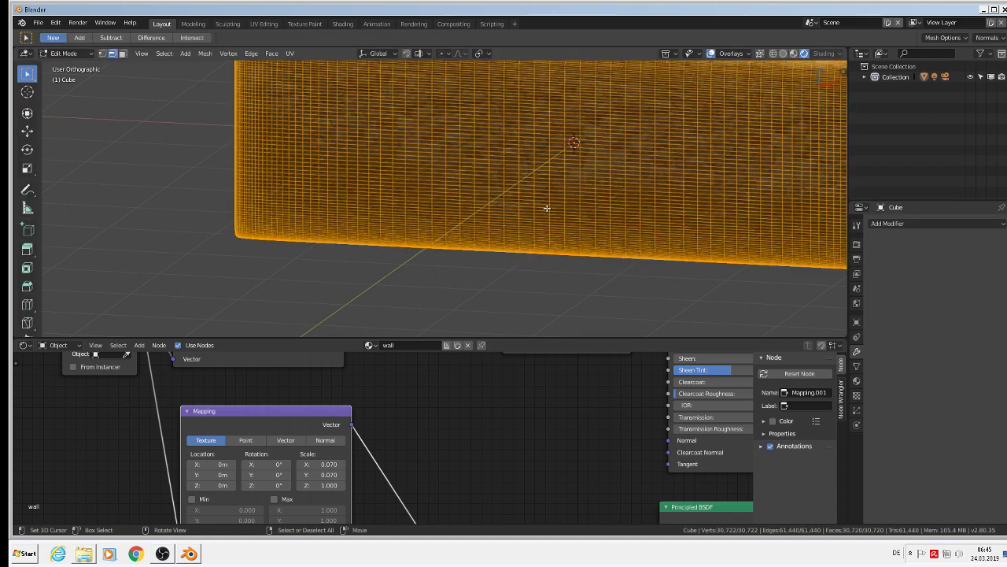
mouse_move(607, 231)
middle_mouse_down()
mouse_move(630, 229)
mouse_move(617, 238)
middle_mouse_up()
key("u")
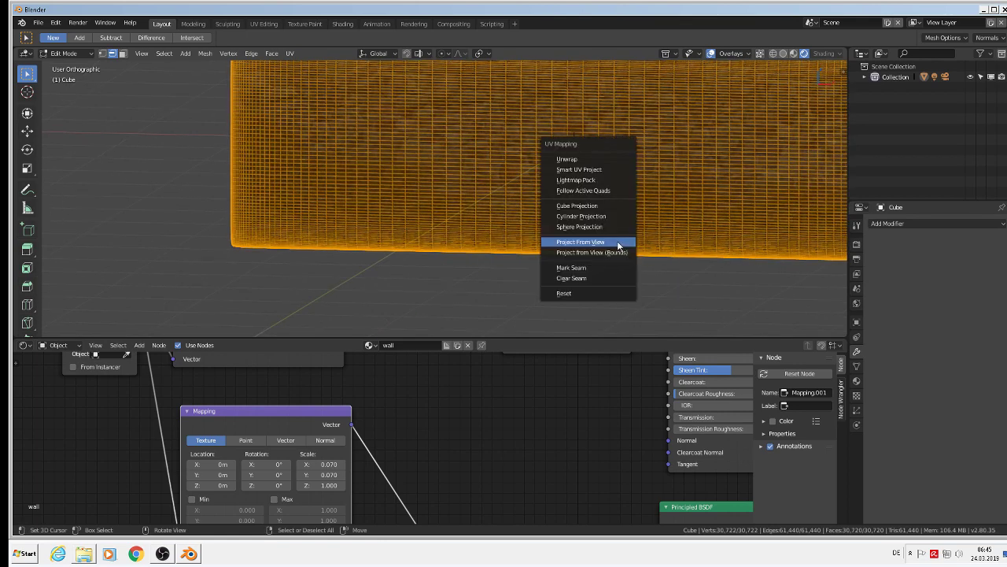
left_click(619, 243)
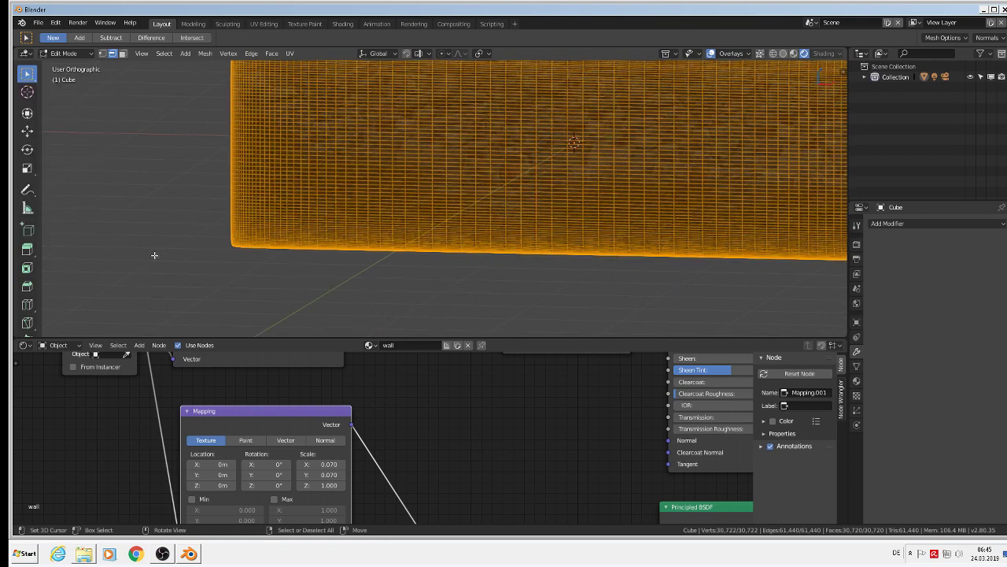
key("Tab")
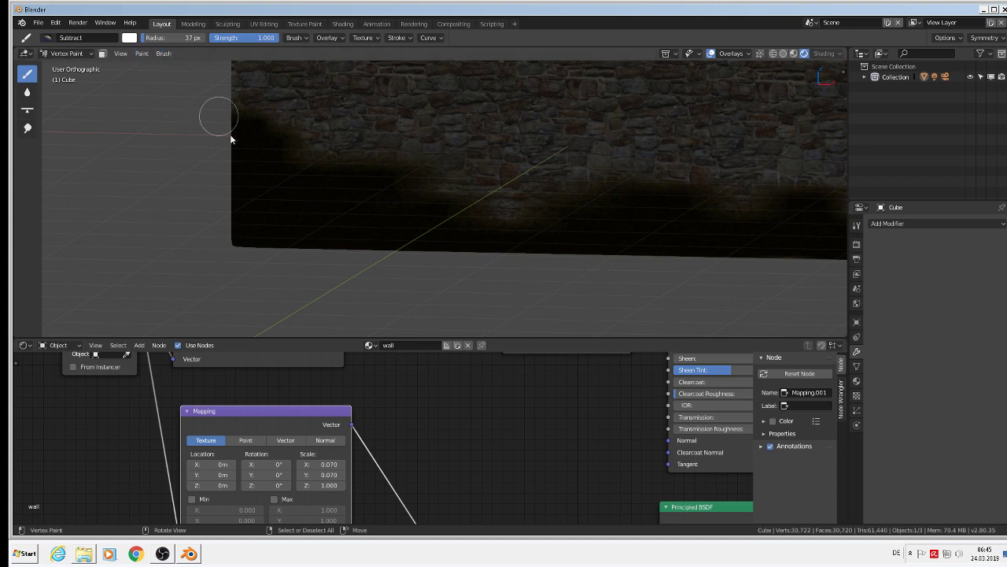
scroll(250, 194, "down", 2)
middle_click_drag(250, 193, 426, 244)
scroll(155, 73, "up", 4)
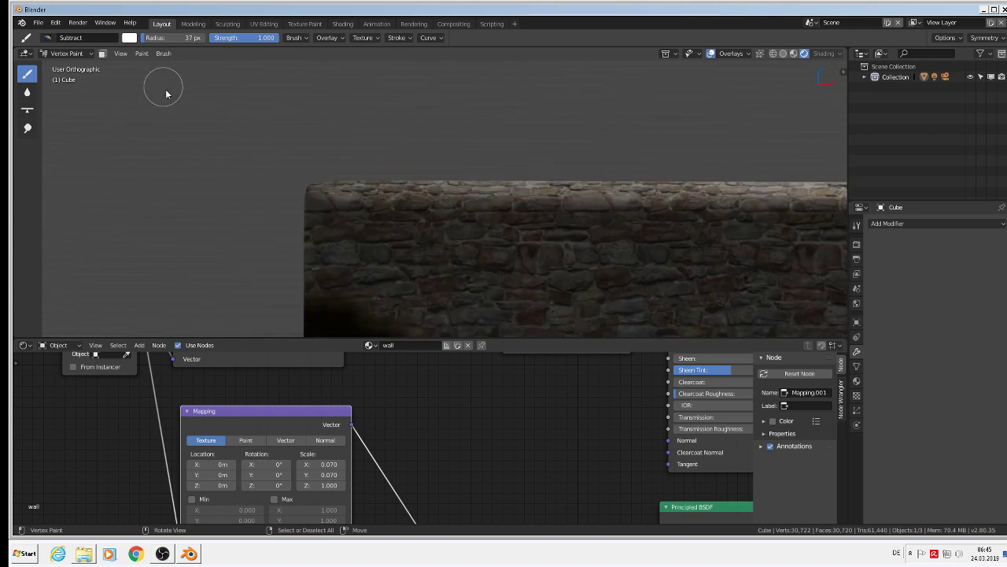
- Switch the wall from Vertex Paint to Object Mode and inspect the brick and moss up close and from afar
scroll(249, 108, "down", 1)
scroll(249, 108, "up", 1)
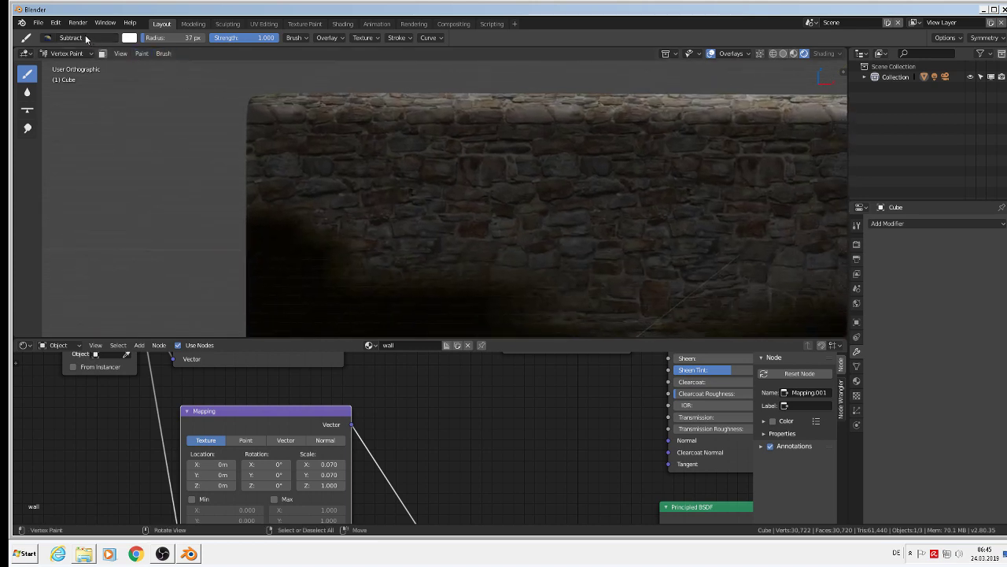
left_click(65, 53)
left_click(69, 66)
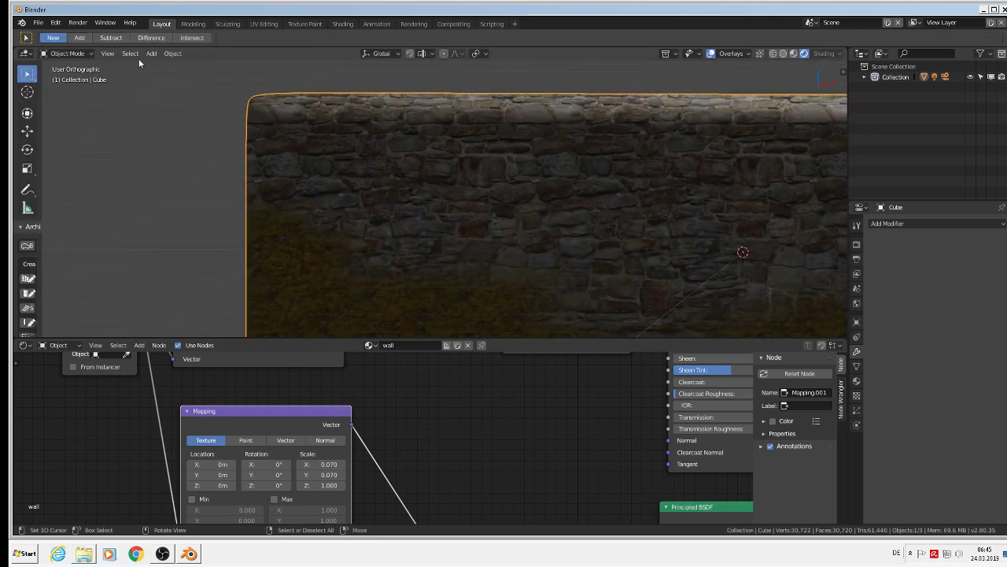
scroll(327, 195, "up", 3)
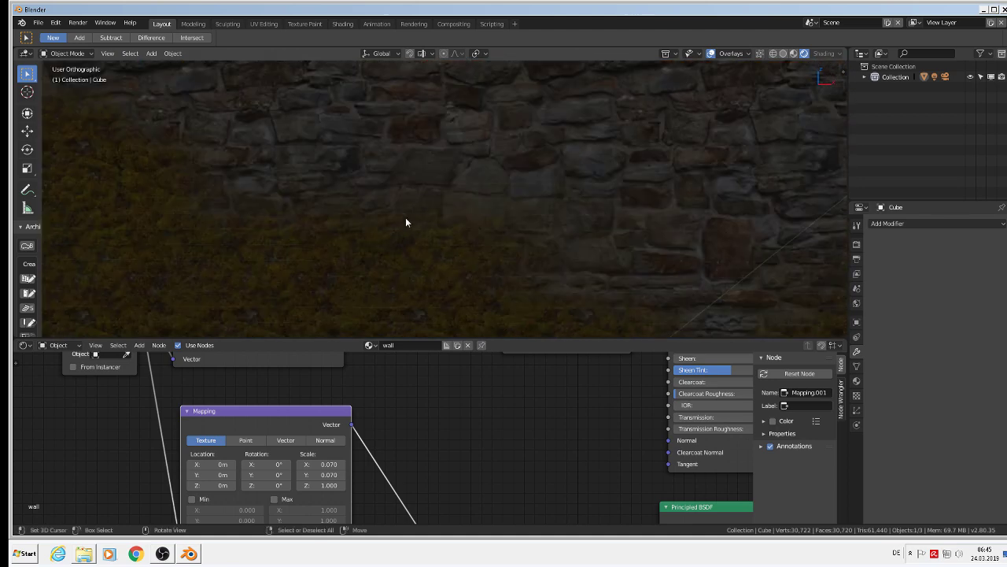
scroll(504, 263, "down", 5)
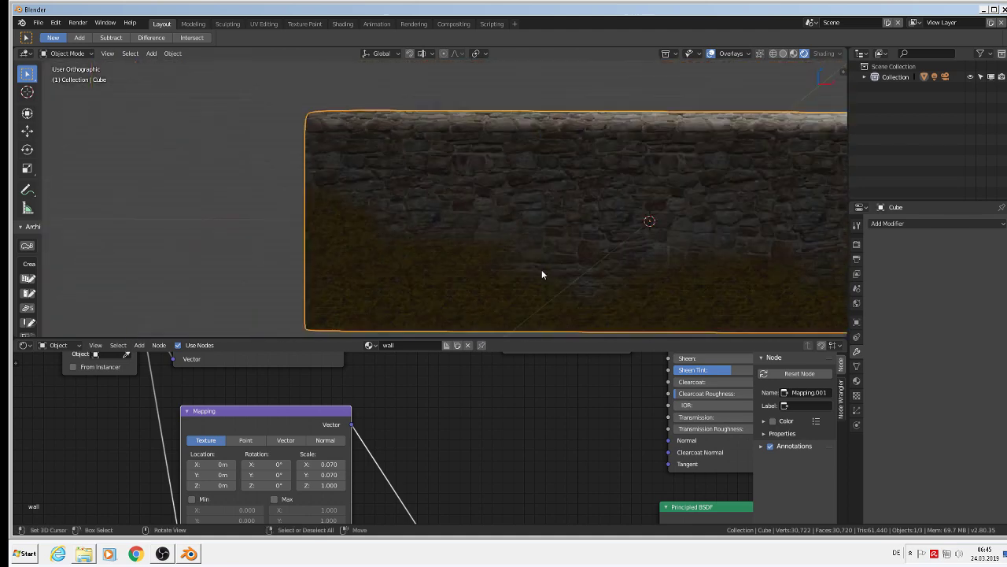
middle_click_drag(550, 277, 543, 248)
scroll(546, 247, "down", 10)
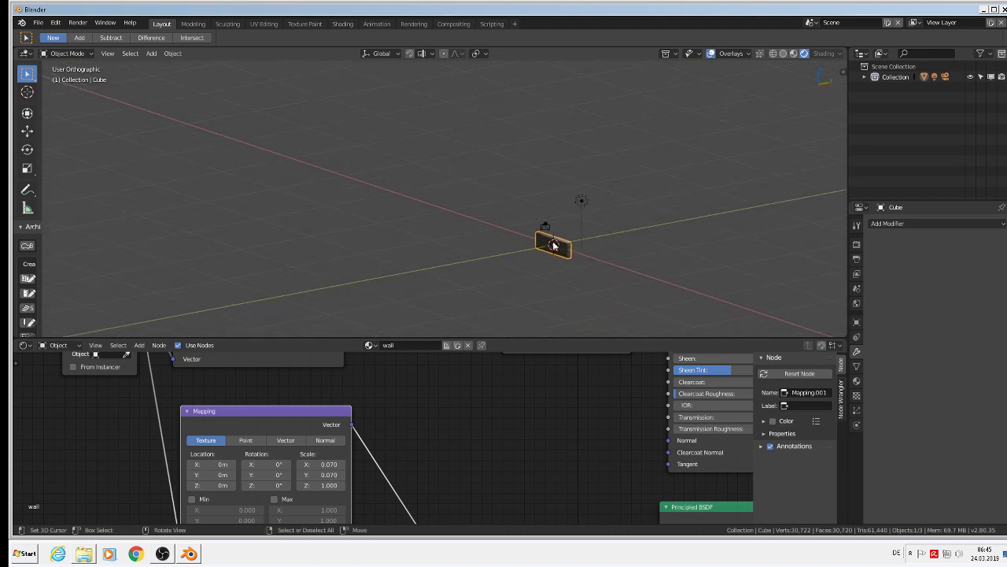
- Select the light and move it in front of the wall, to about X 4.56 m, Y -3.17 m, Z 6.27 m
scroll(587, 204, "up", 5)
scroll(571, 186, "up", 2)
left_click(571, 186)
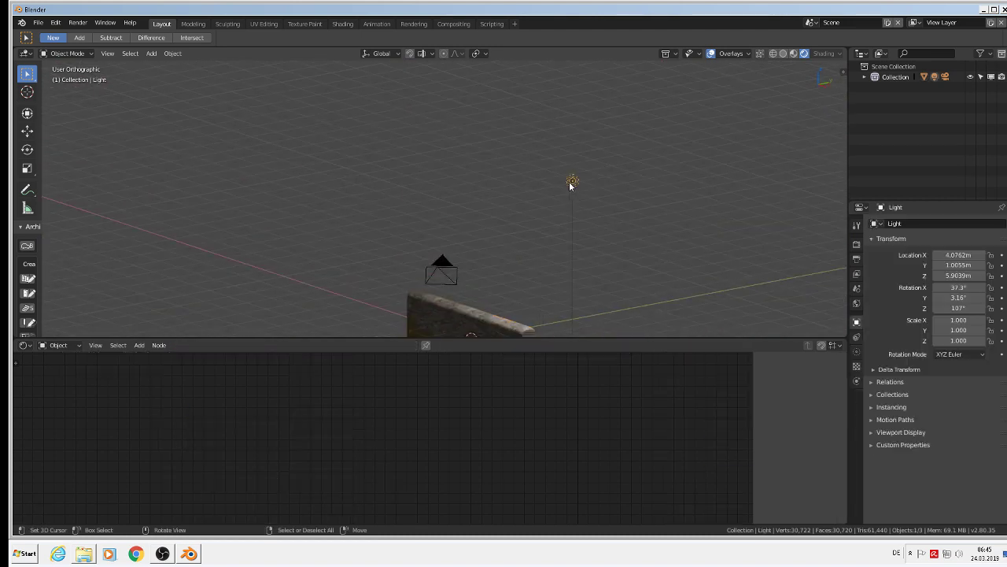
middle_click_drag(569, 184, 515, 228)
key("g")
left_click(484, 233)
- Rotate the light toward the wall's front face, to about X 382°, Y 79°, Z 69.4°
key("r")
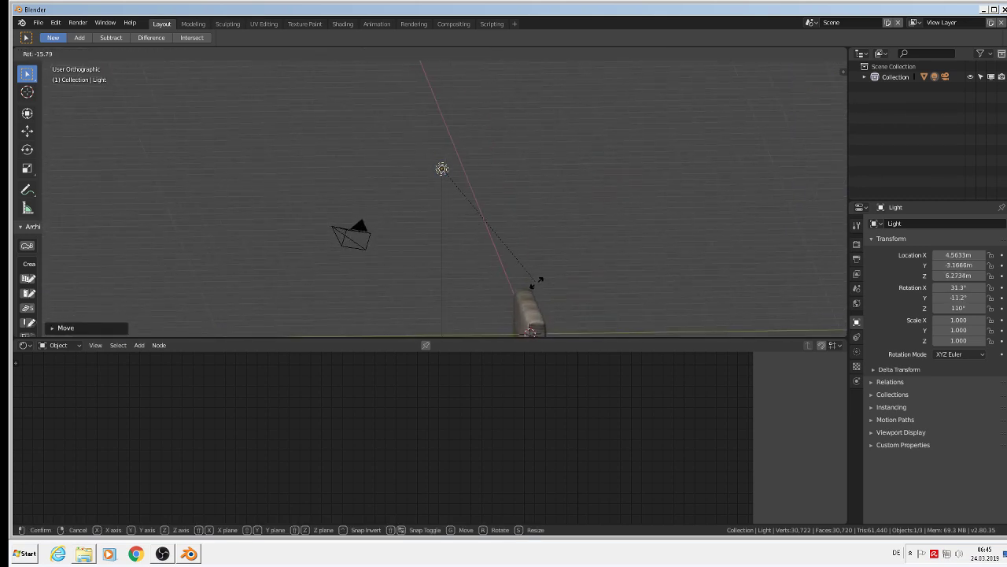
left_click(520, 255)
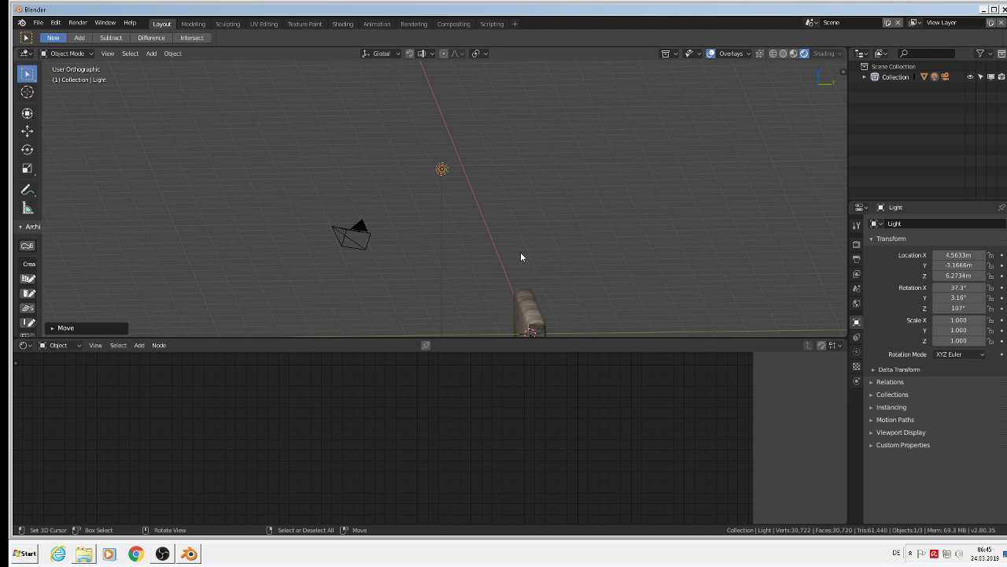
left_click(27, 150)
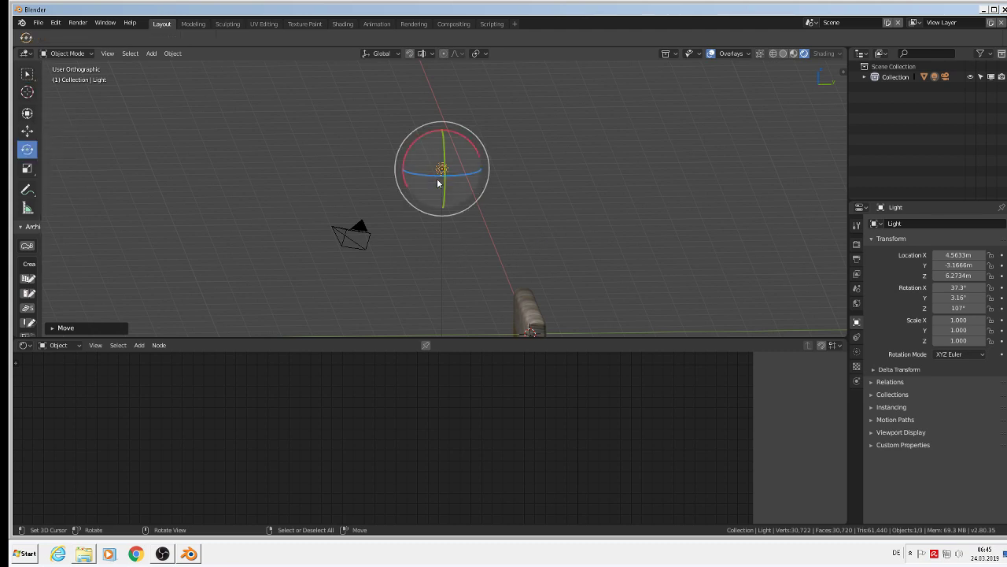
left_click_drag(405, 155, 423, 198)
key("r")
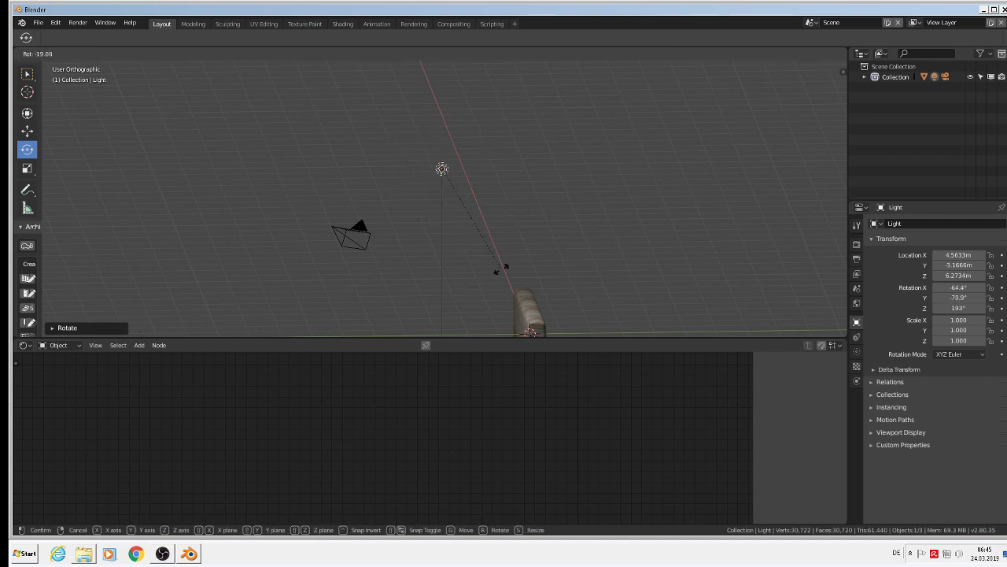
left_click(496, 273)
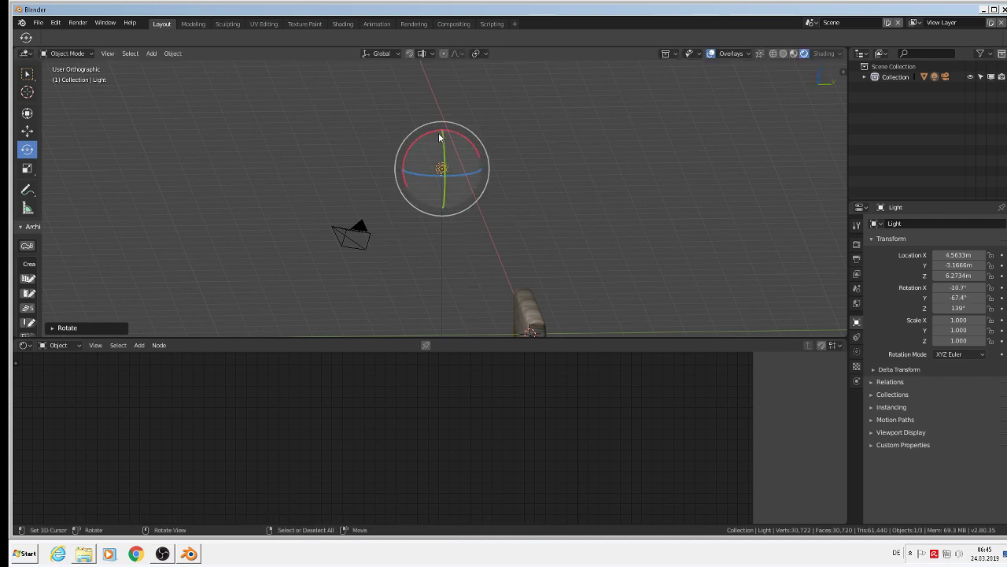
left_click_drag(439, 136, 490, 181)
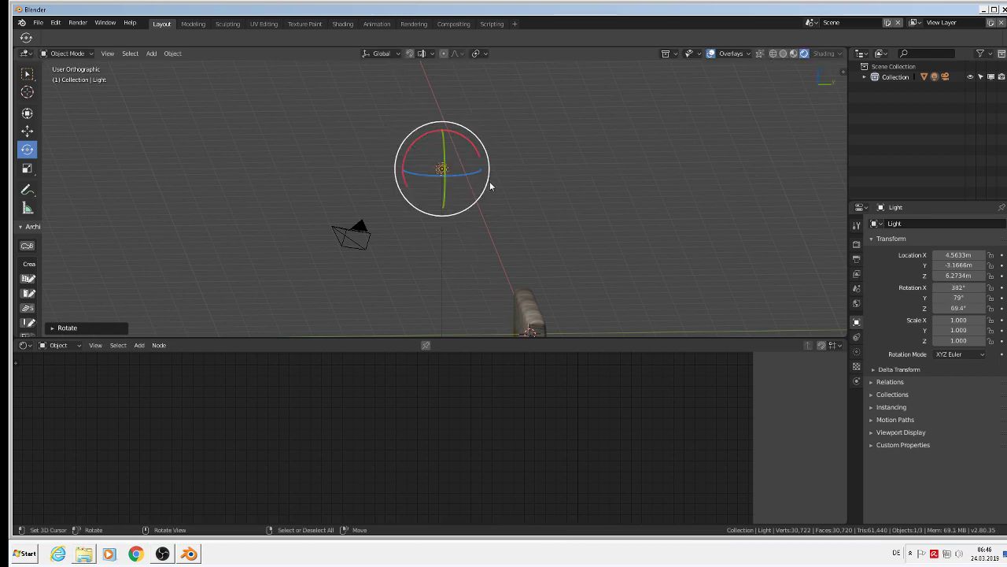
- Examine the relit brick and moss in front orthographic view and select the wall
middle_click_drag(496, 237, 640, 209)
scroll(565, 254, "up", 4)
middle_click_drag(565, 254, 606, 134, "shift")
key("KP_1")
scroll(370, 286, "up", 2)
scroll(568, 175, "up", 2)
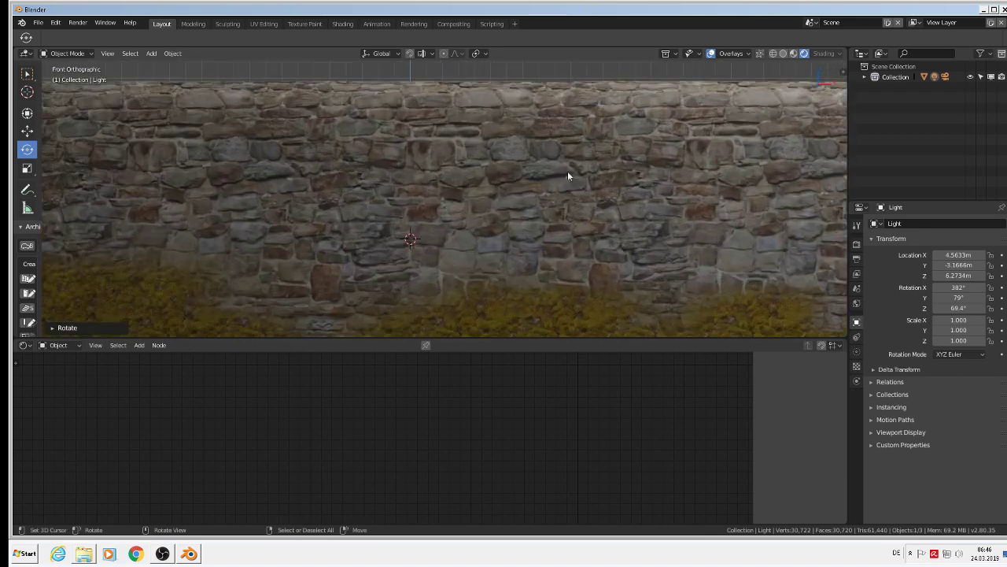
scroll(472, 225, "down", 3)
scroll(470, 225, "up", 3)
scroll(474, 226, "down", 3)
mouse_move(475, 226)
middle_mouse_down()
mouse_move(443, 222)
mouse_move(477, 231)
middle_mouse_up()
left_click(633, 194)
middle_click_drag(695, 244, 693, 222)
scroll(690, 222, "up", 2)
scroll(512, 405, "down", 4)
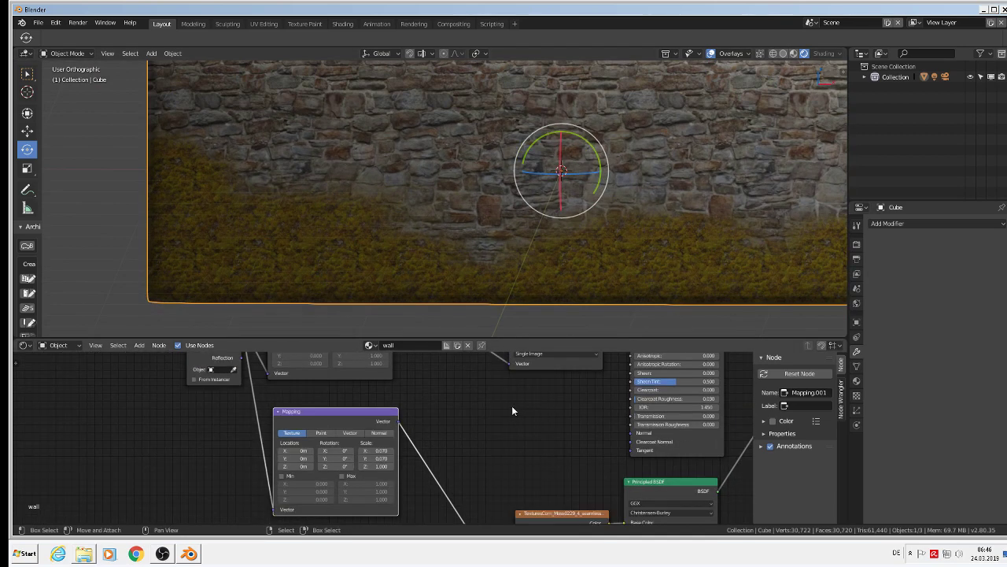
- Try connecting the Mix Shader's output to the Material Output's Displacement input
middle_click_drag(496, 413, 567, 374)
middle_click_drag(484, 442, 422, 469)
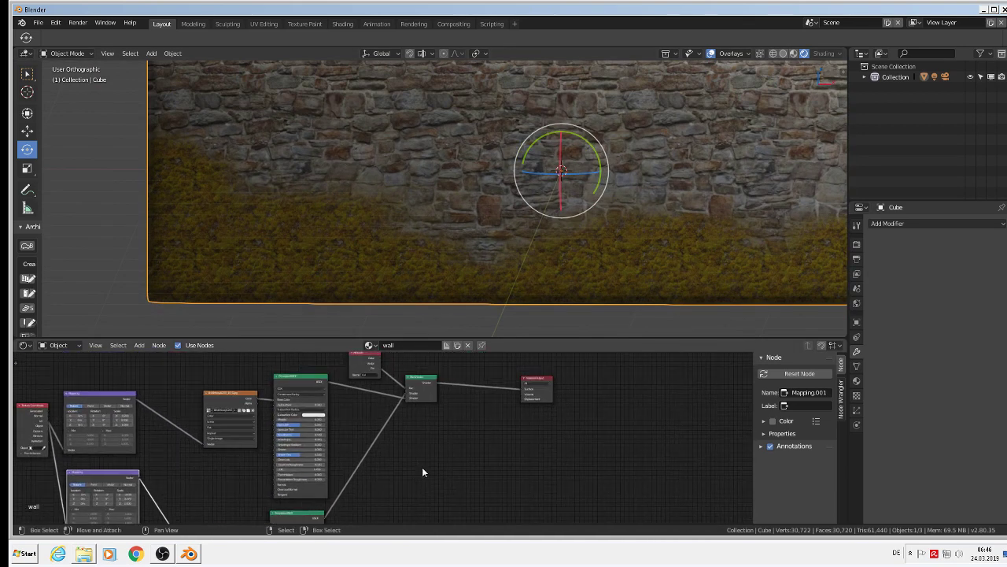
scroll(417, 391, "up", 1)
scroll(414, 394, "up", 2)
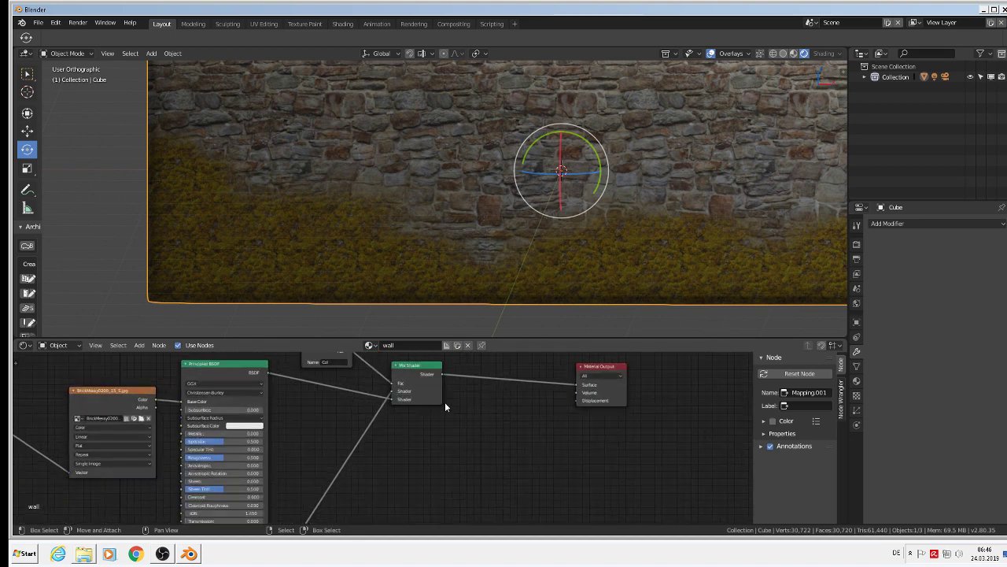
left_click_drag(442, 369, 587, 404)
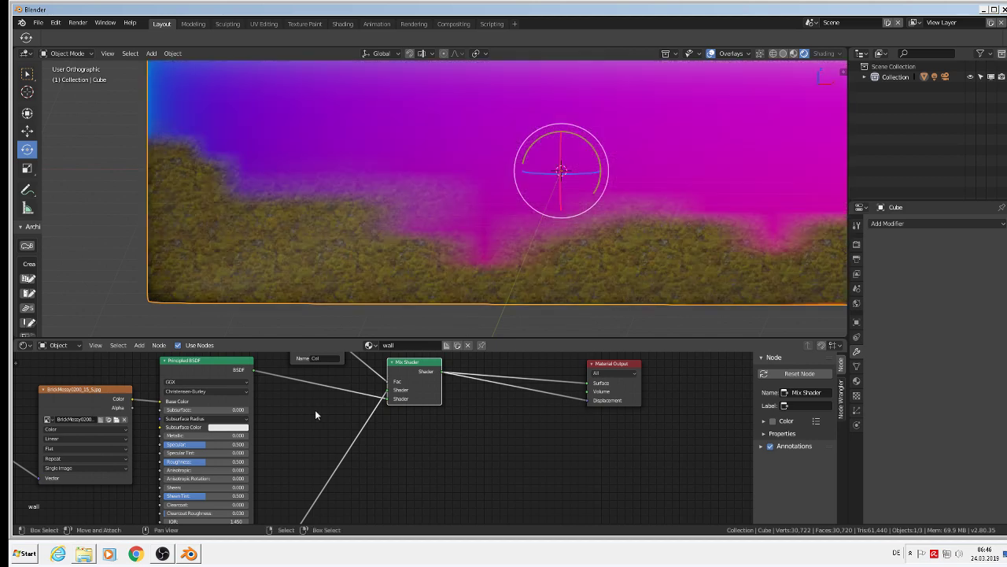
- Connect the brick image texture's Color output to the Material Output's Displacement input and check the relief on the wall
scroll(495, 398, "down", 3)
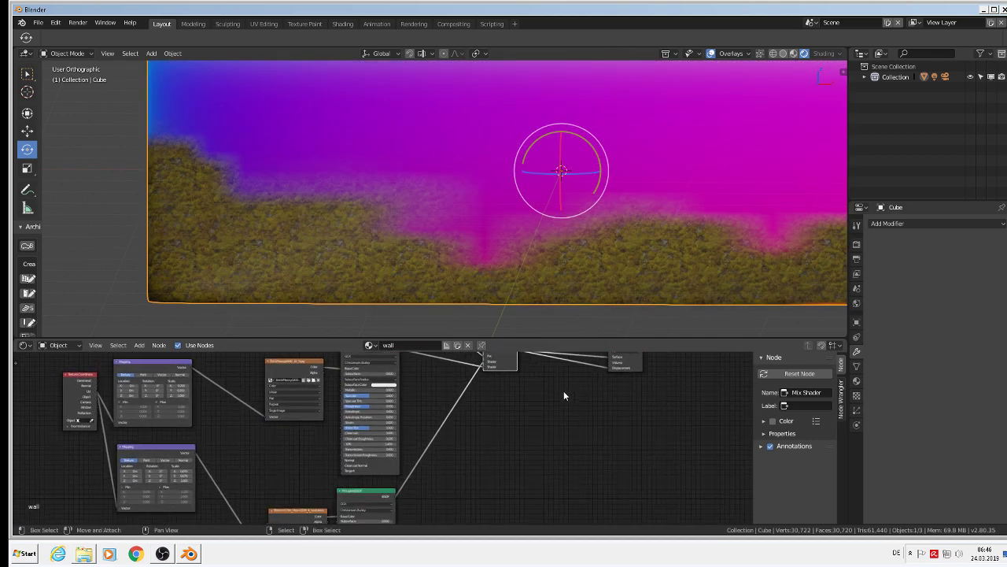
scroll(582, 393, "down", 1)
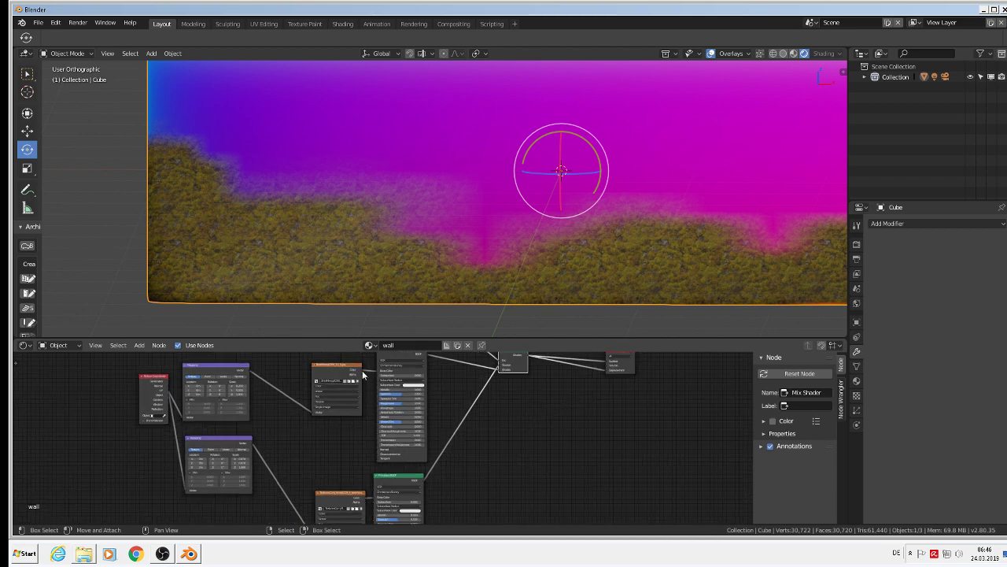
left_click_drag(362, 370, 608, 371)
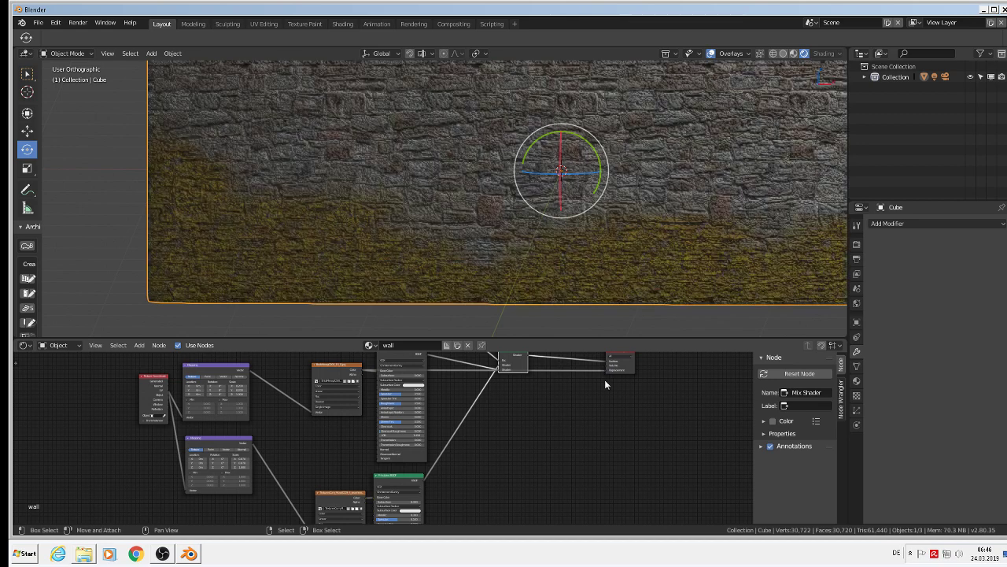
scroll(459, 160, "up", 1)
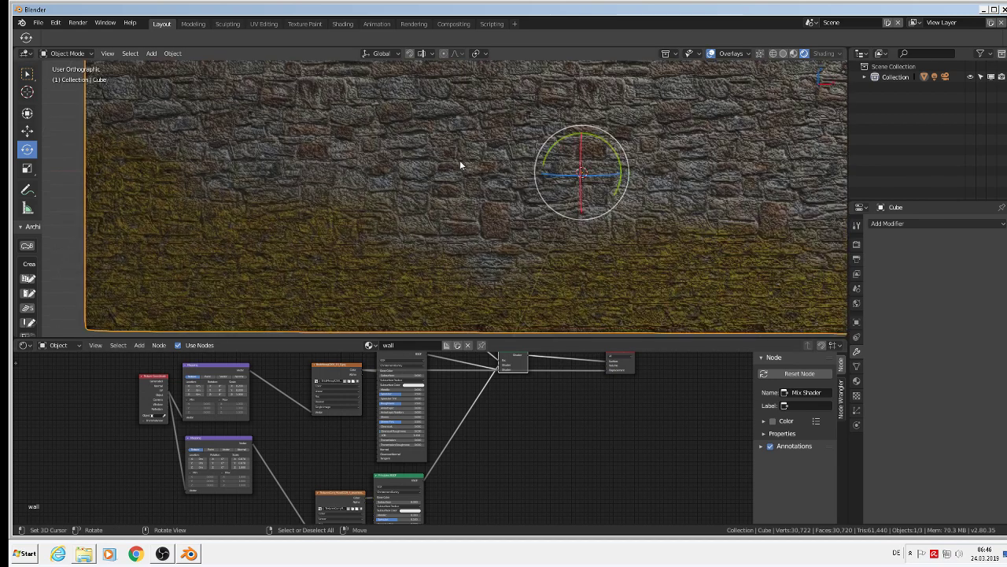
scroll(464, 167, "down", 1)
scroll(461, 182, "up", 1)
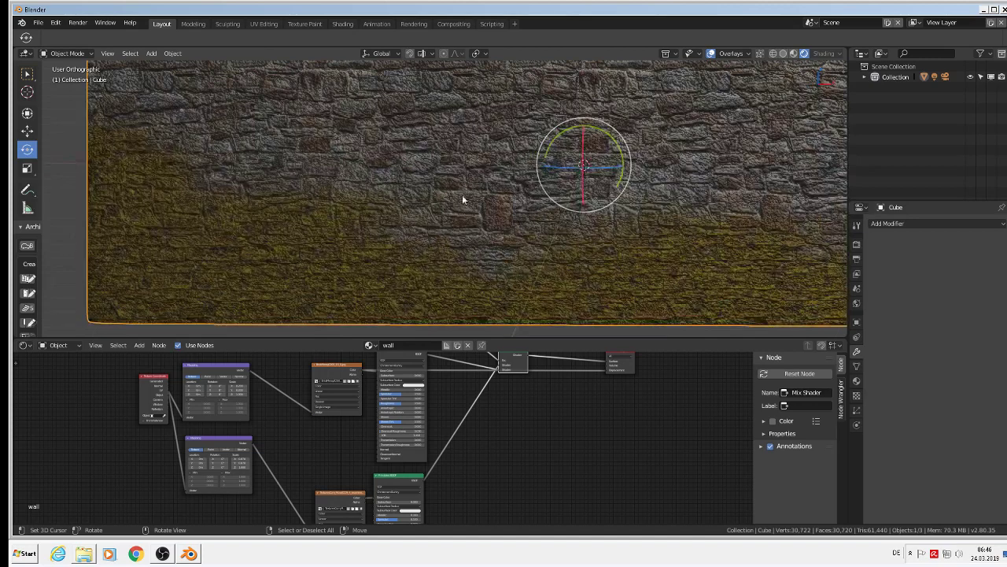
- Insert a Math node set to Multiply into the link between the brick texture and the Displacement input
middle_click_drag(592, 426, 584, 465)
scroll(559, 466, "up", 1)
scroll(557, 460, "up", 1)
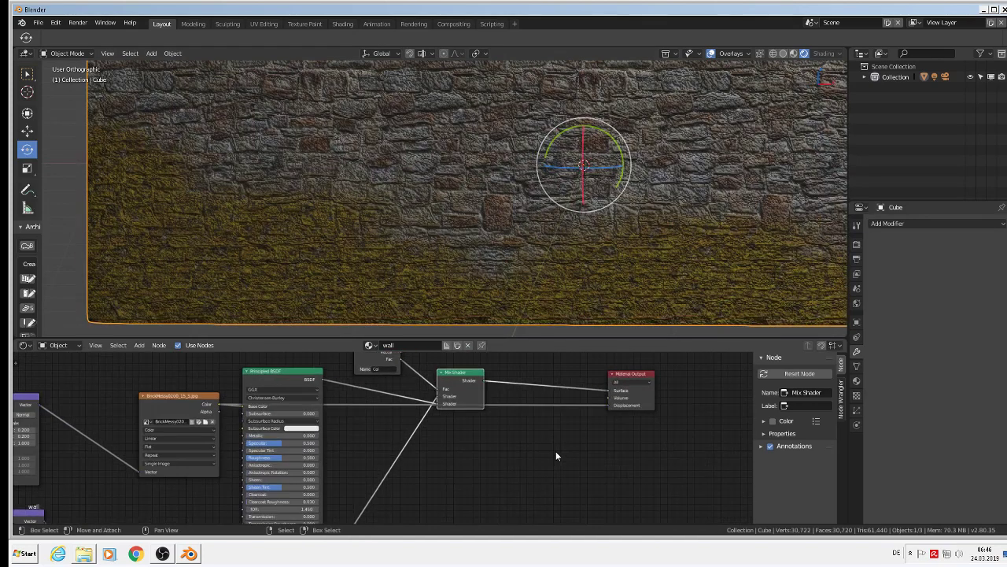
left_click(139, 345)
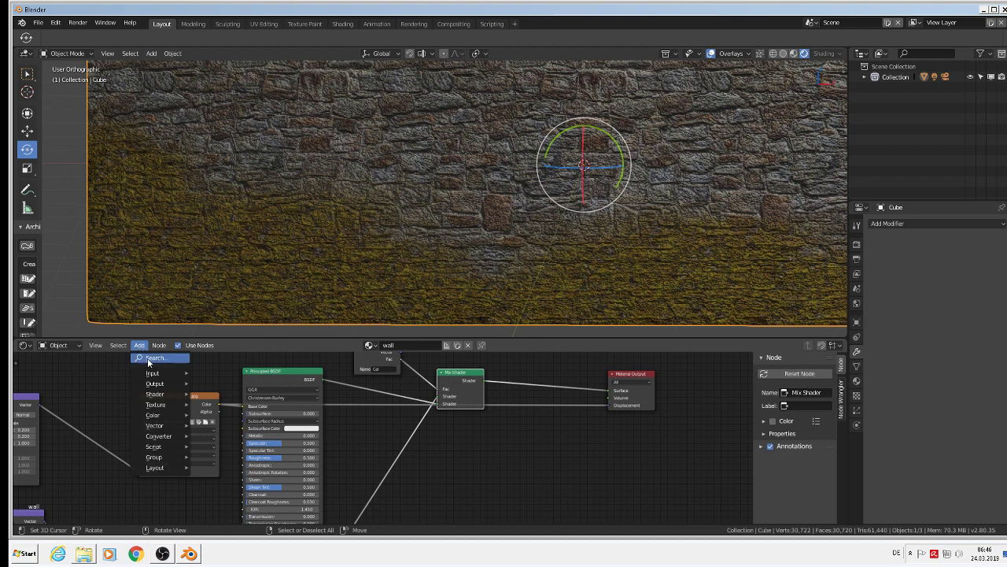
mouse_move(166, 437)
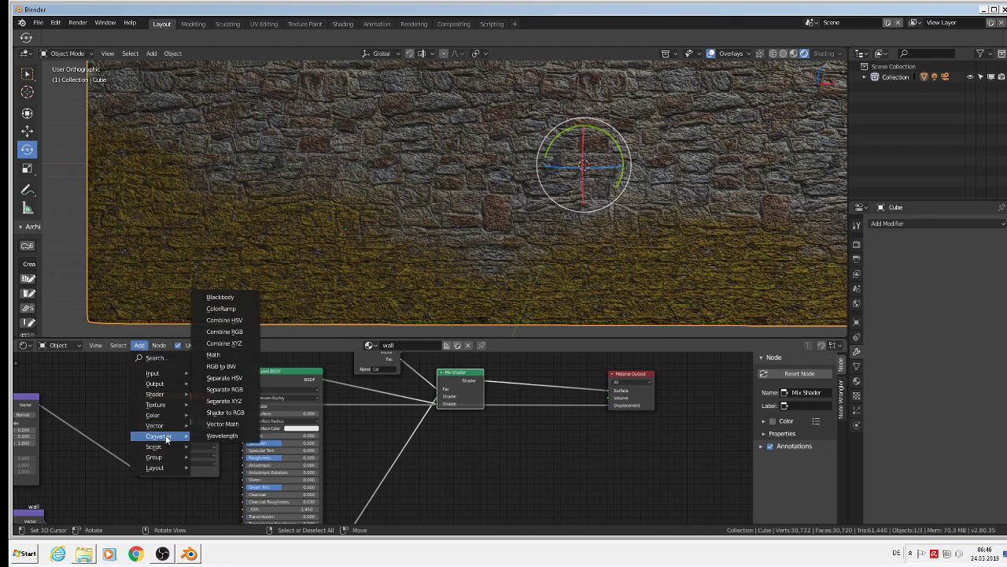
left_click(212, 354)
left_click(534, 401)
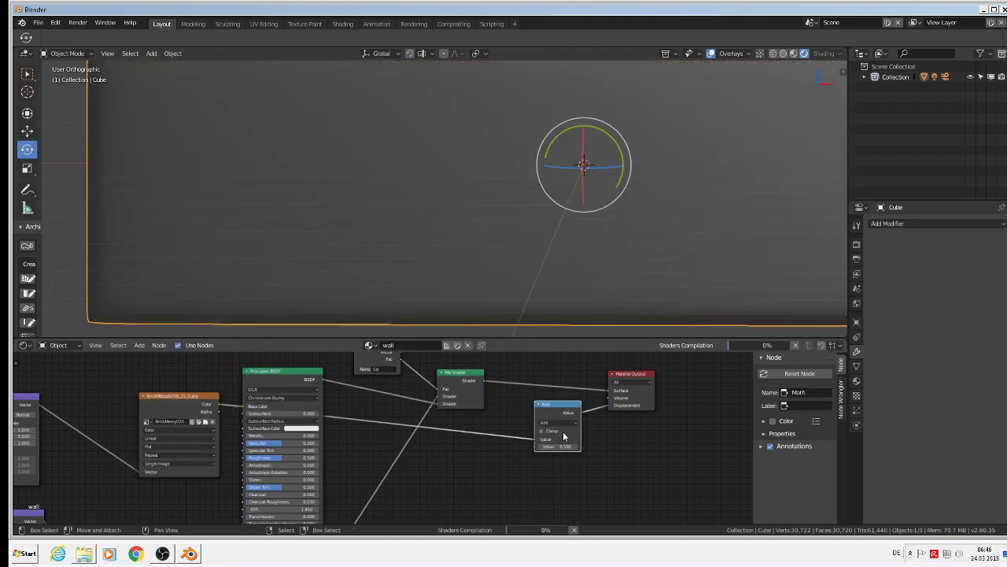
scroll(562, 429, "up", 4)
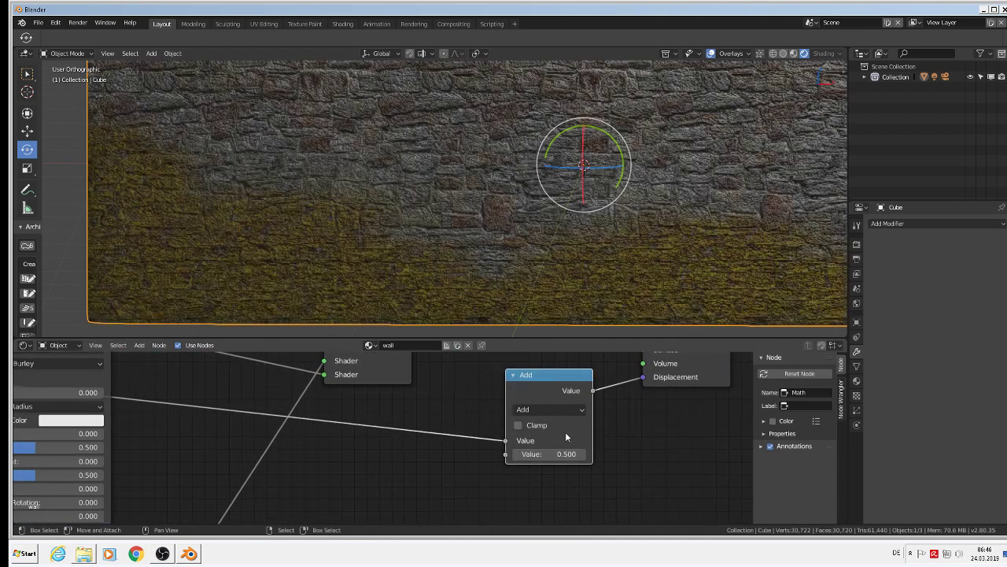
left_click(565, 409)
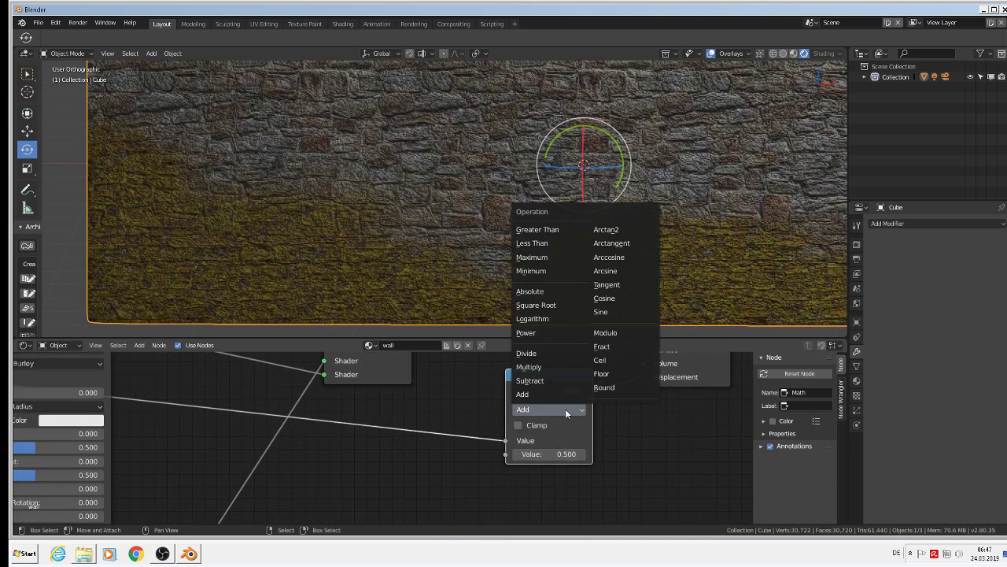
left_click(536, 366)
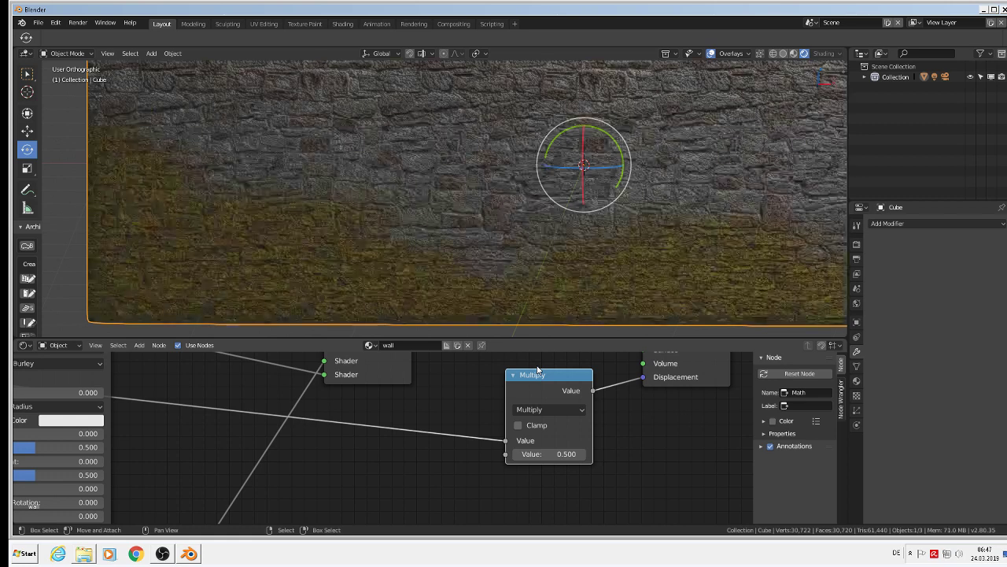
- Set the Multiply node's value to 0.03
left_click(543, 454)
left_click(546, 456)
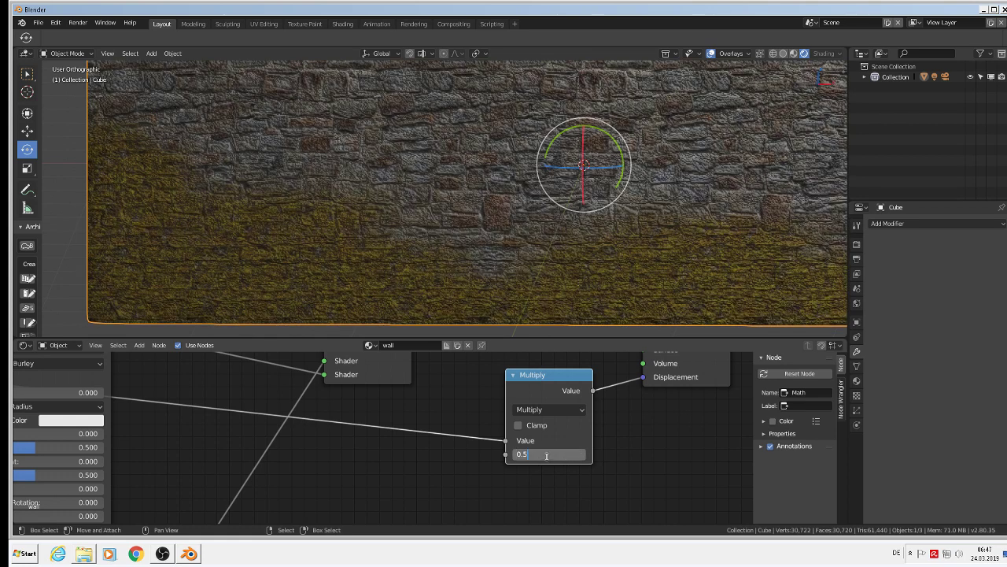
key("Return")
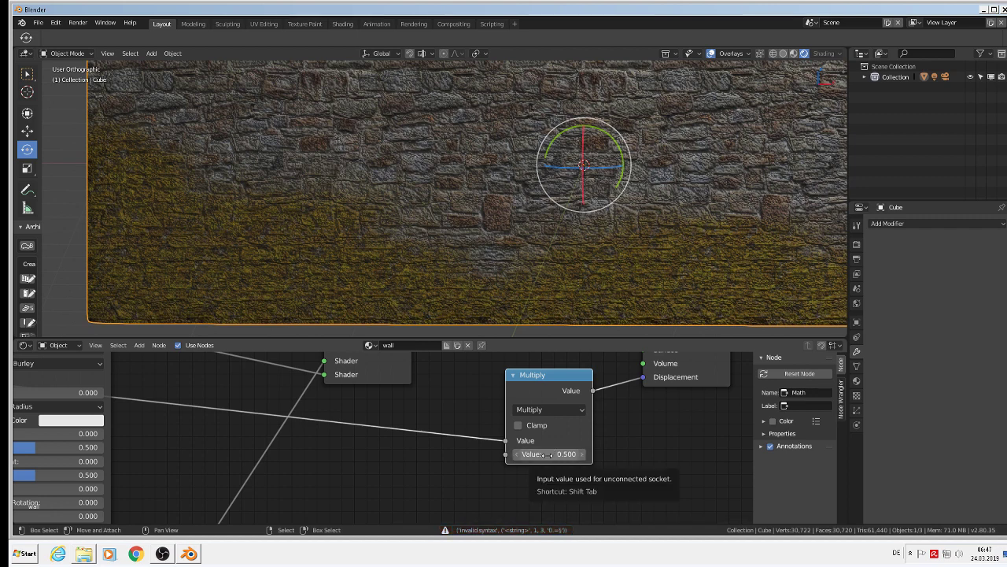
left_click(544, 455)
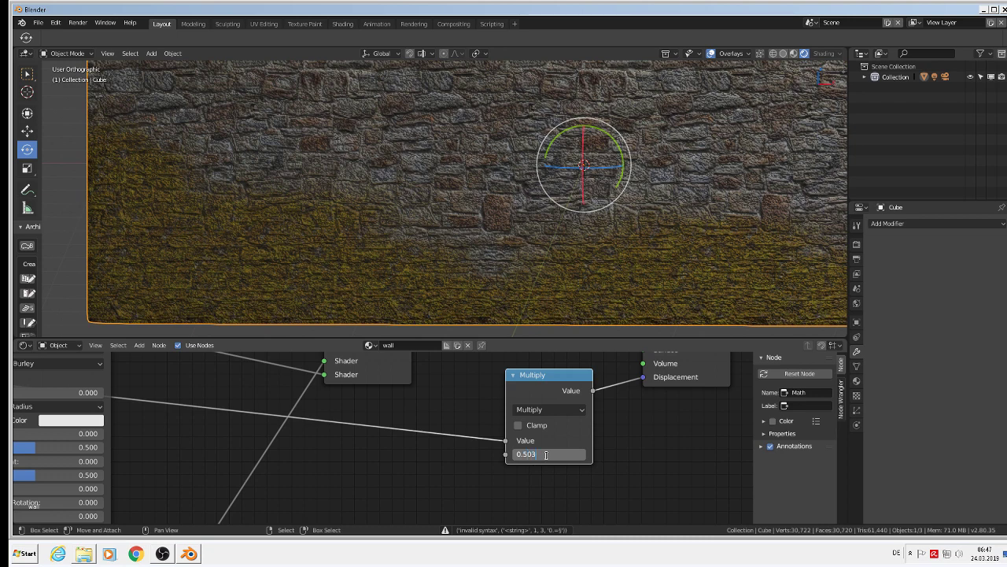
type("0.03")
key("Return")
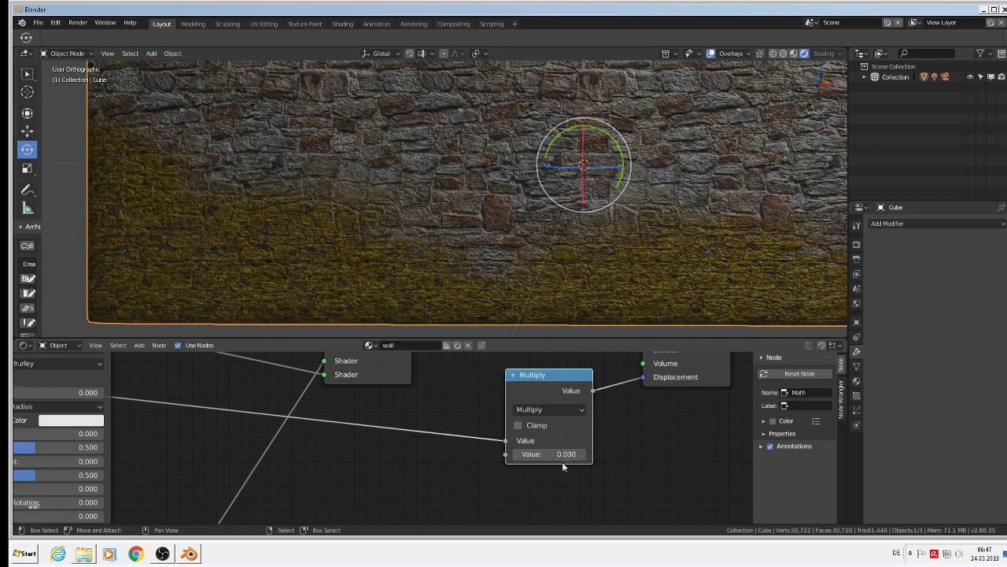
- Set the Multiply node's value to 0.005 and check the softened relief across the wall
left_click(557, 455)
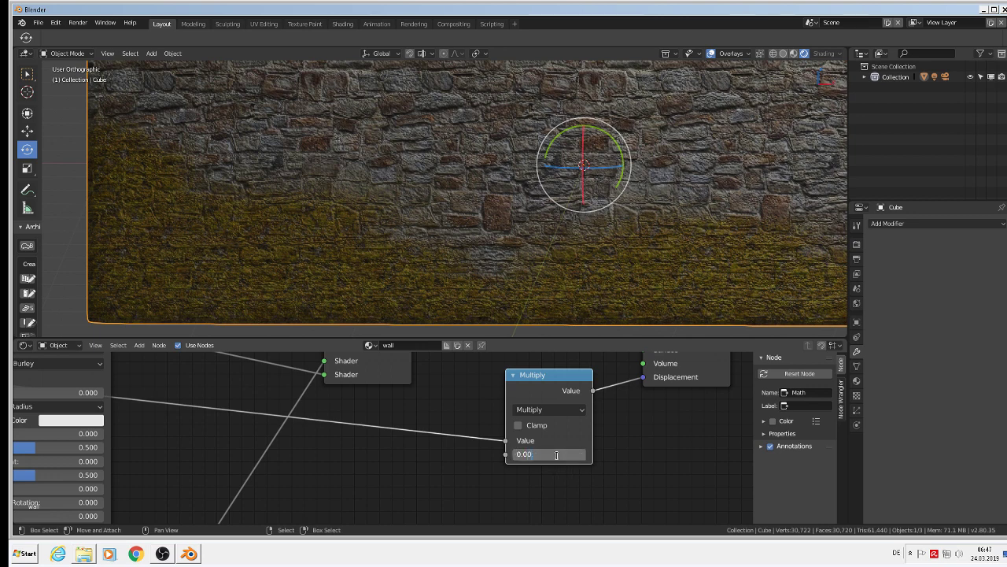
type("0.005")
key("Return")
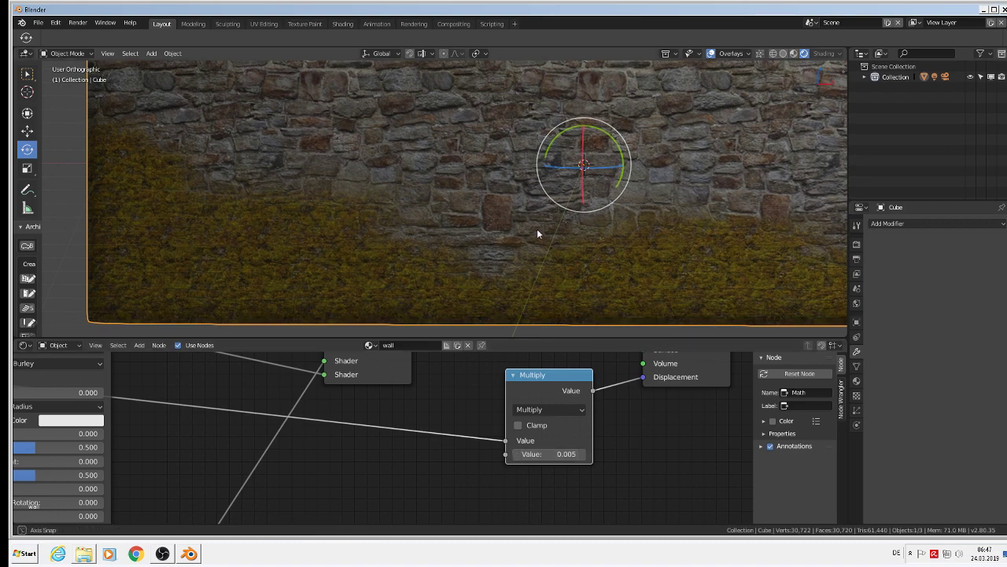
middle_click_drag(541, 245, 464, 265)
scroll(464, 270, "down", 2)
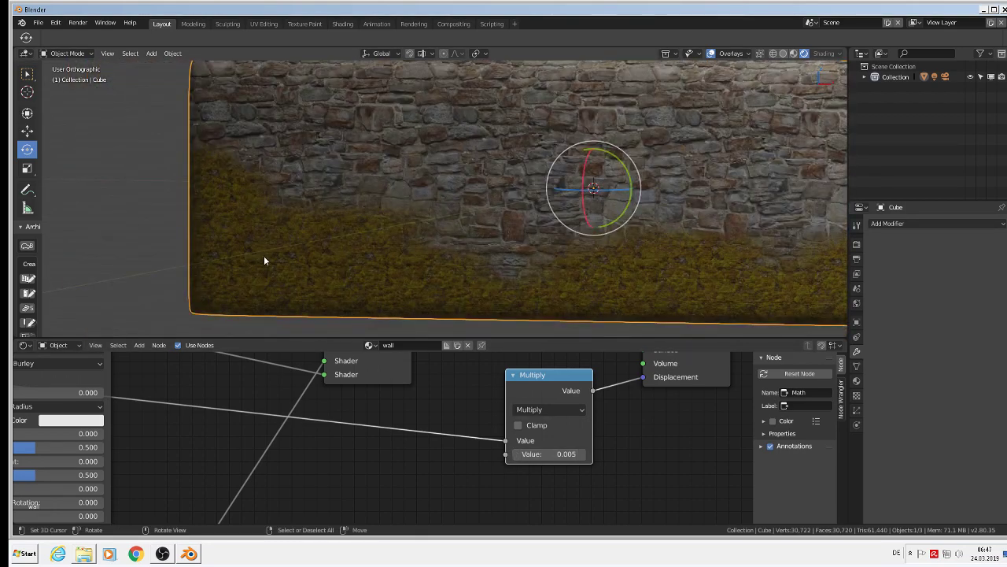
middle_click_drag(661, 292, 654, 303)
scroll(651, 295, "down", 2)
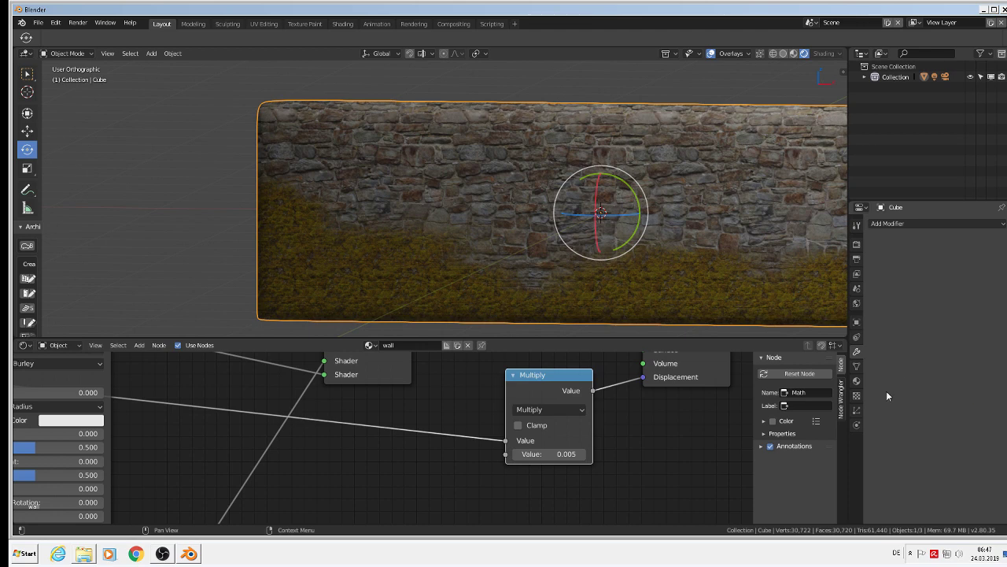
- Show the wall mesh's Vertex Colors list and compare its layer name with the name in the Attribute node
left_click(857, 366)
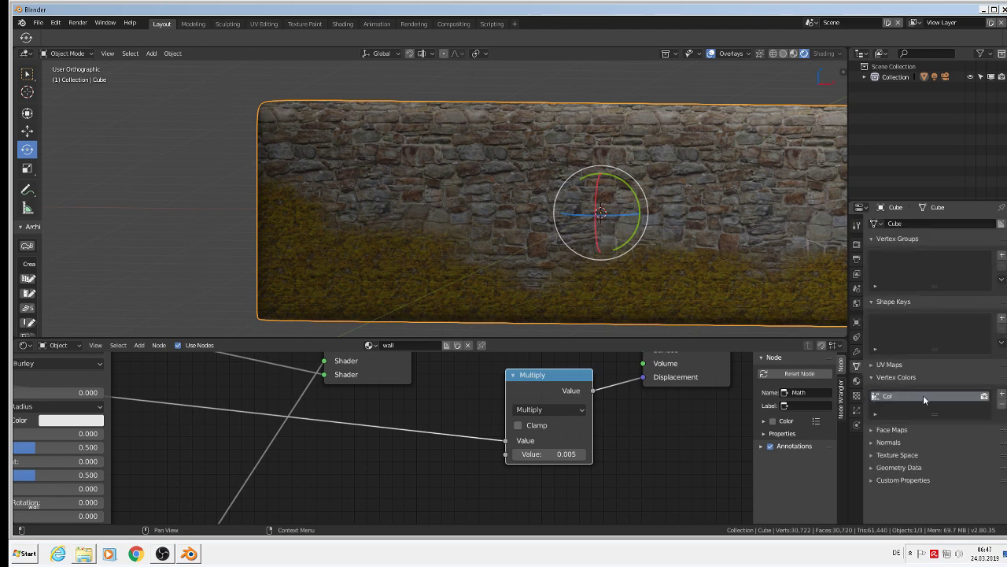
scroll(598, 424, "down", 3)
scroll(508, 447, "up", 3)
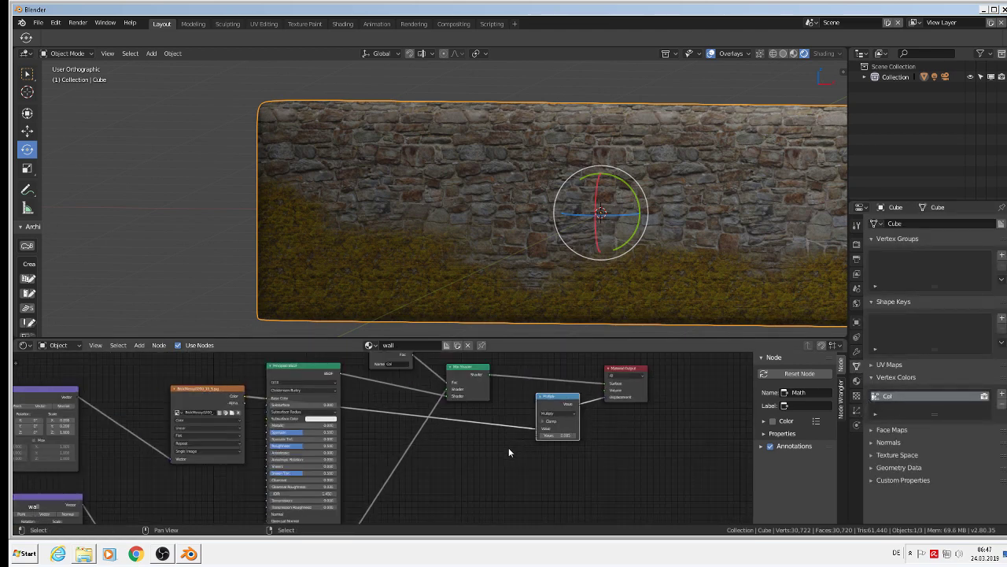
scroll(404, 377, "up", 2)
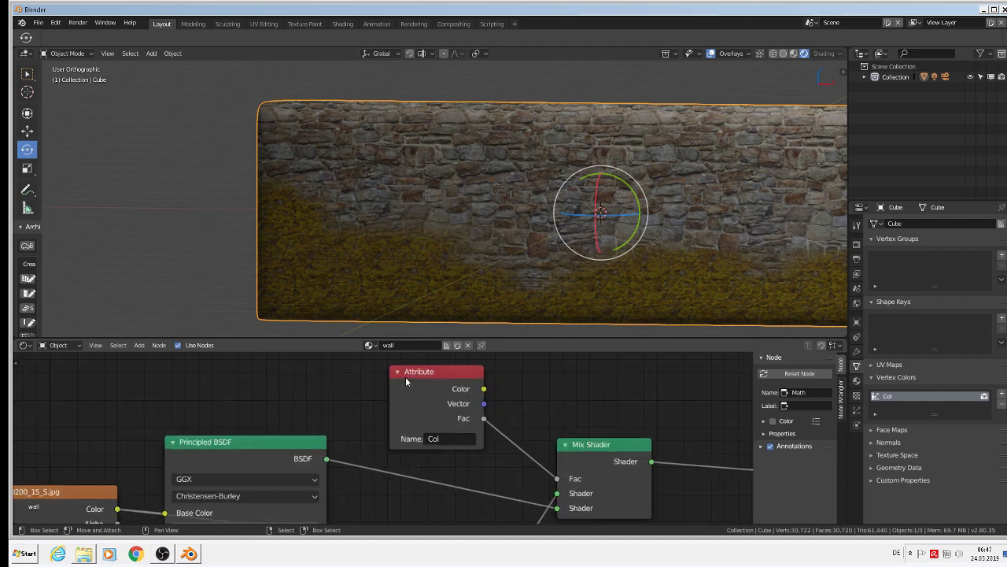